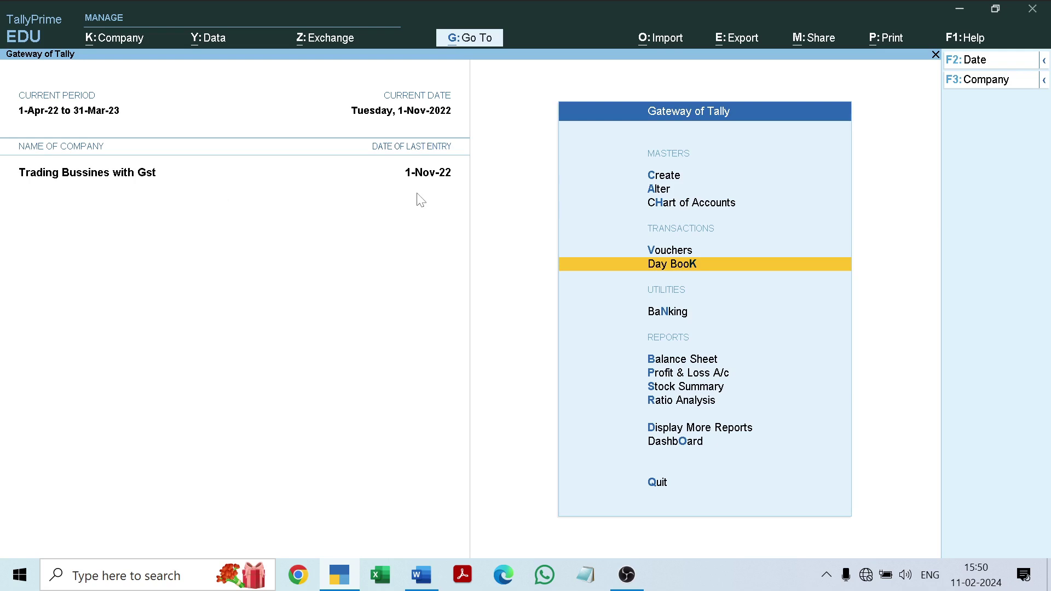
# Step: Review the Day Book entries for 1-Nov-22 from the first voucher to the last, and return to the Gateway
pyautogui.press('Return')
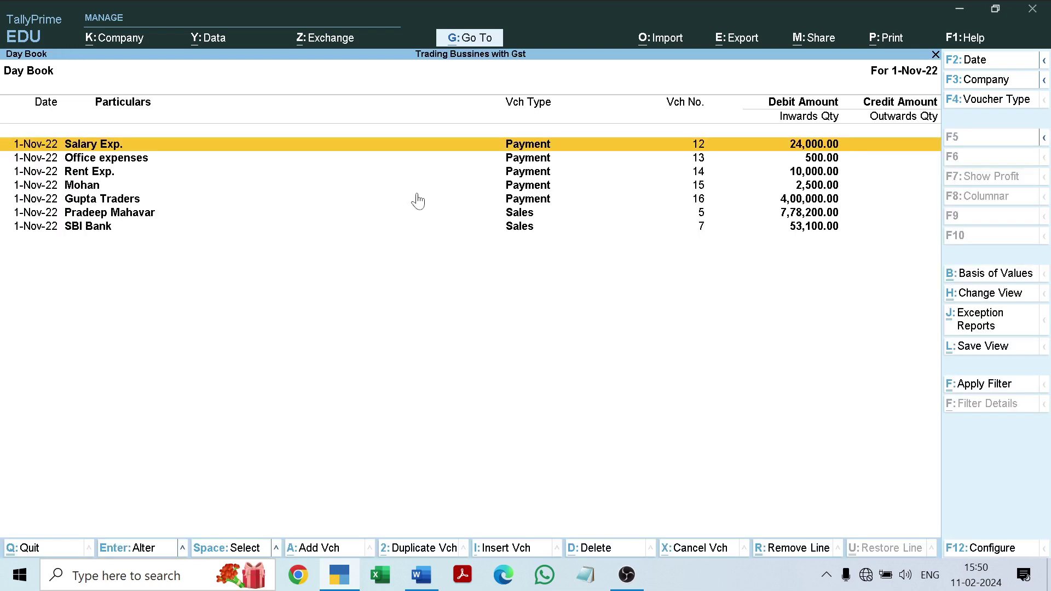
pyautogui.press('Down')
pyautogui.press('Down')
pyautogui.press('Down')
pyautogui.press('Down')
pyautogui.press('Down')
pyautogui.press('Down')
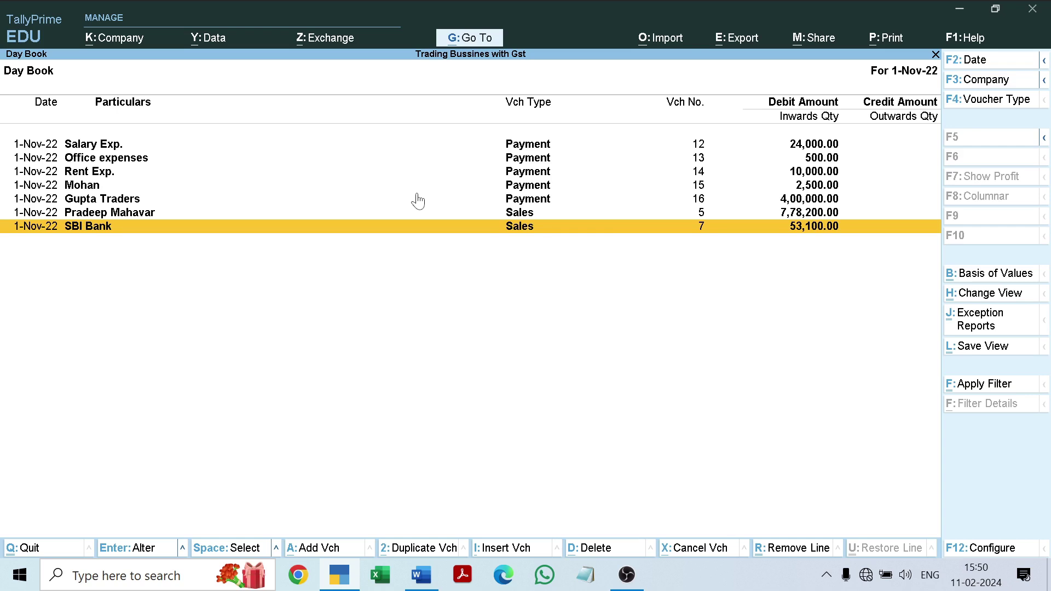
pyautogui.press('Escape')
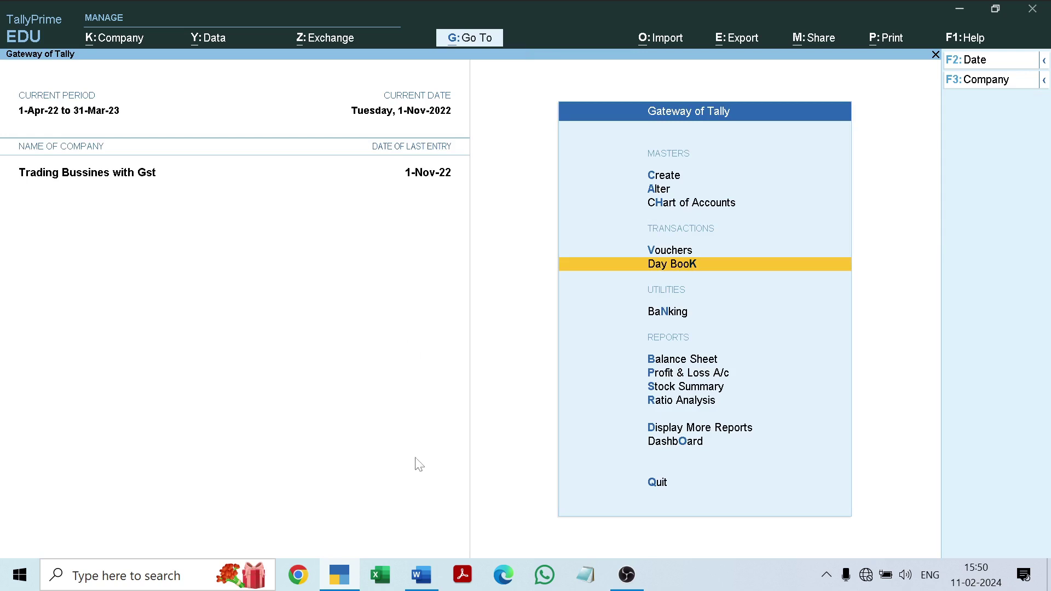
# Step: Switch to the Word document November Month Project 2022 and read transactions 36 to 38, then return to TallyPrime
pyautogui.click(421, 585)
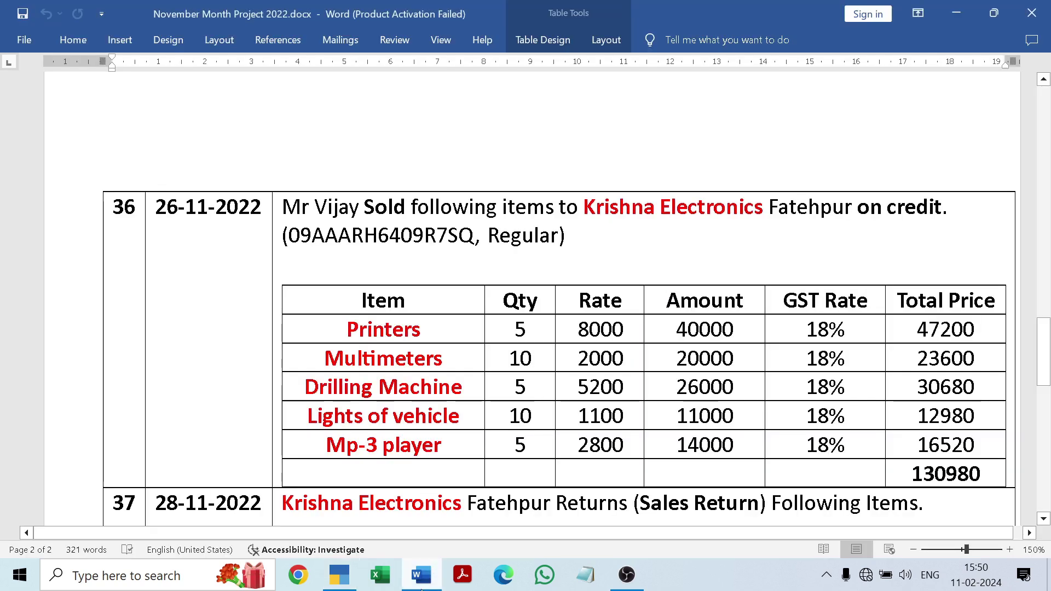
pyautogui.moveTo(1043, 352); pyautogui.dragTo(1047, 373)
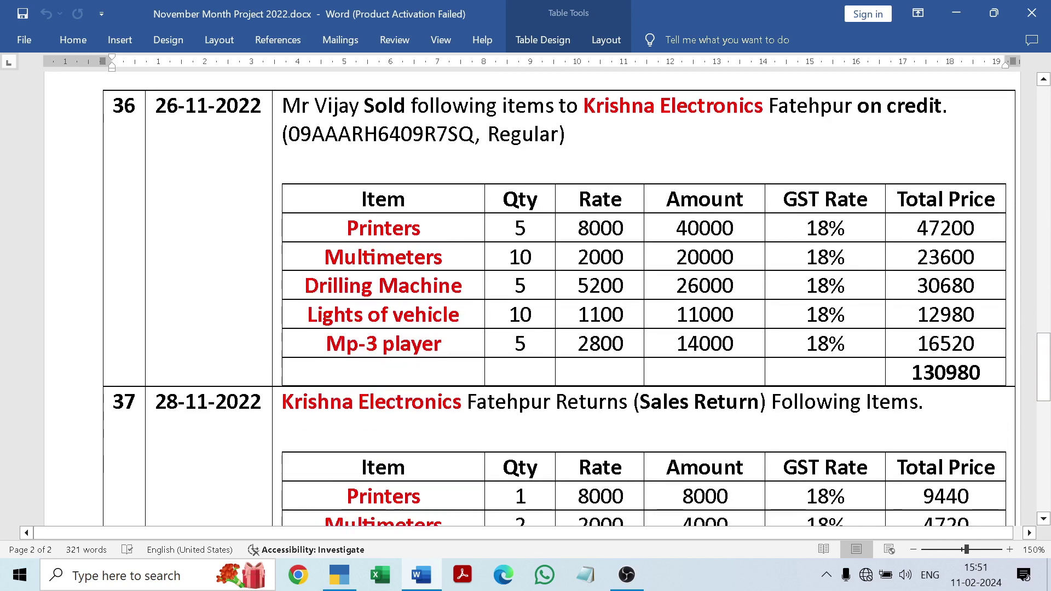
pyautogui.moveTo(1047, 373); pyautogui.dragTo(1046, 386)
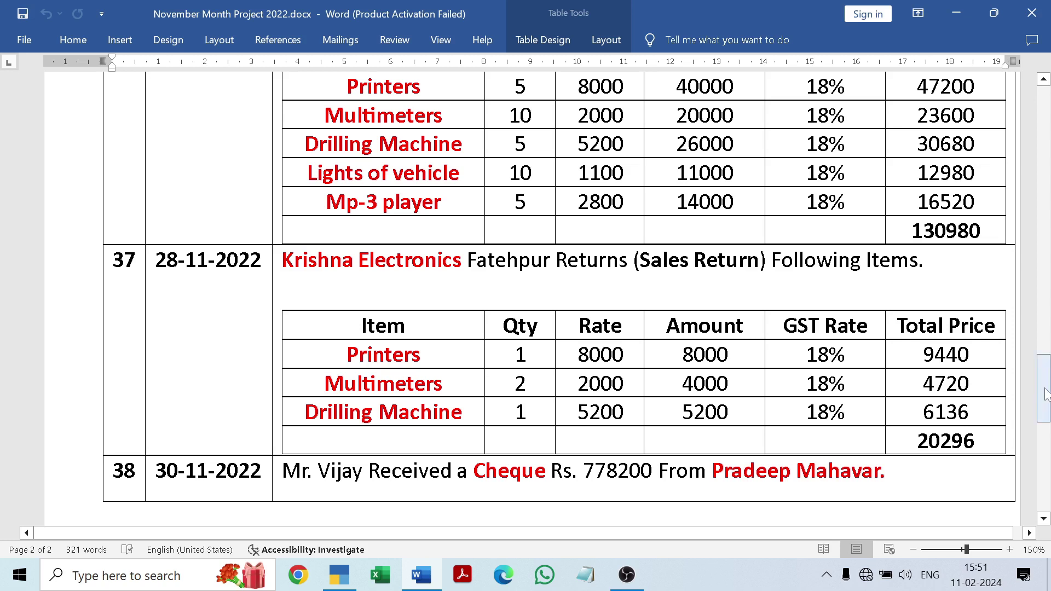
pyautogui.moveTo(1045, 393); pyautogui.dragTo(1047, 372)
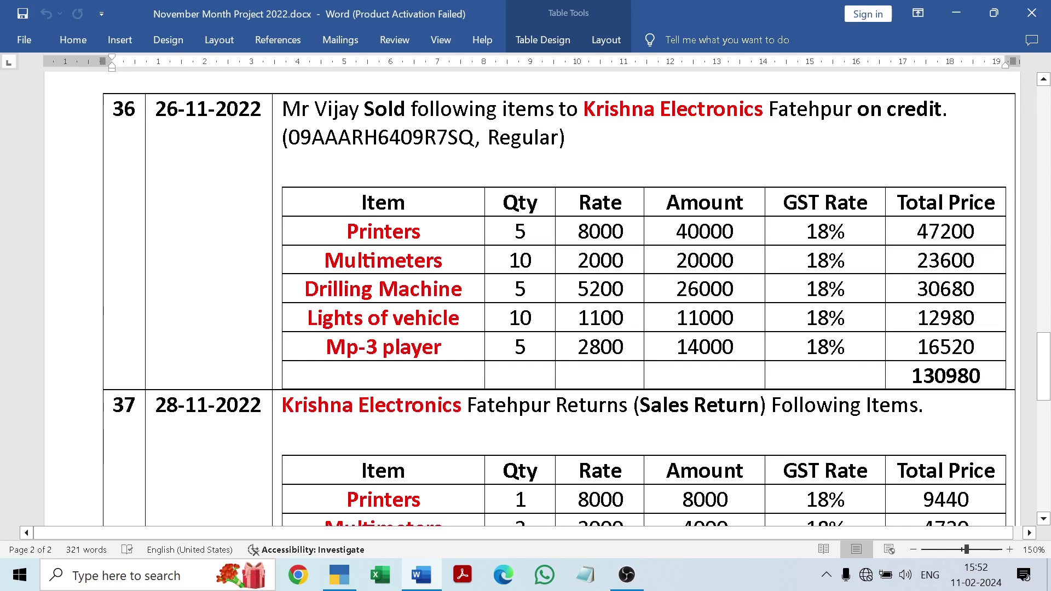
pyautogui.click(421, 583)
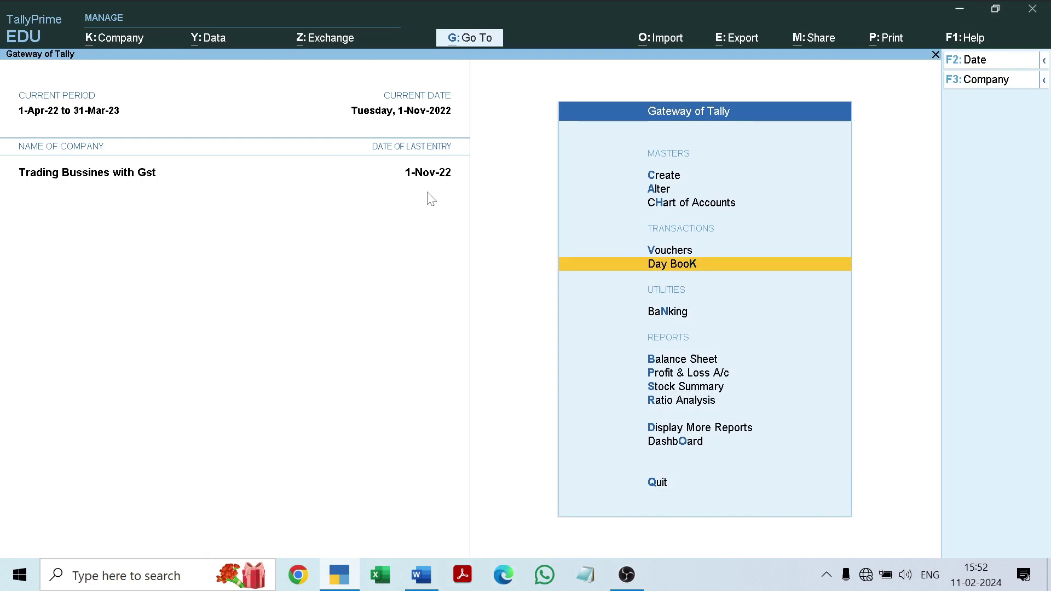
# Step: Start a new sales voucher, leaving its reference number and reference date blank
pyautogui.press('Up')
pyautogui.press('Return')
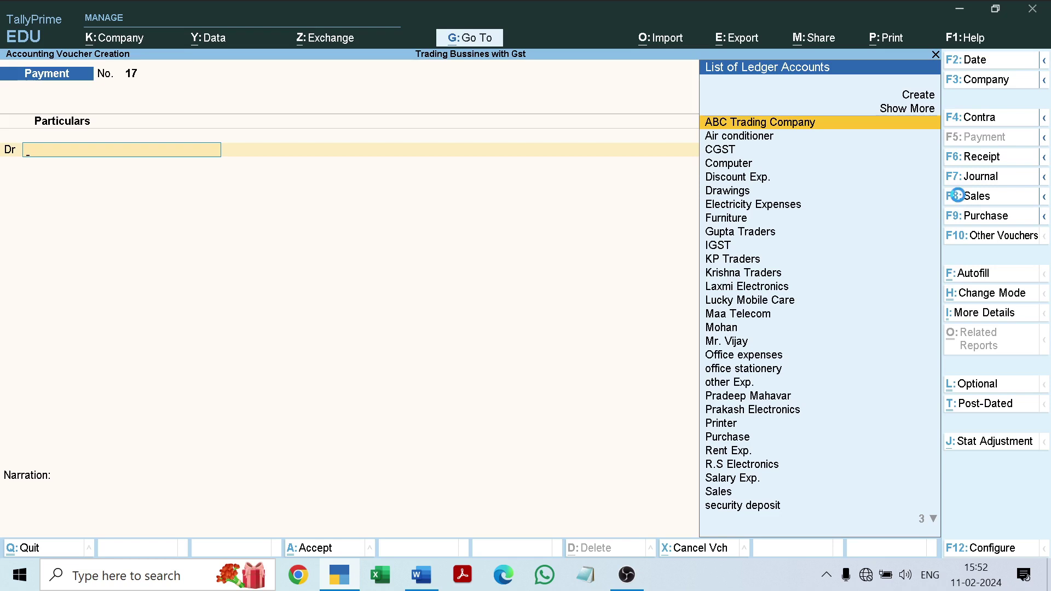
pyautogui.click(973, 196)
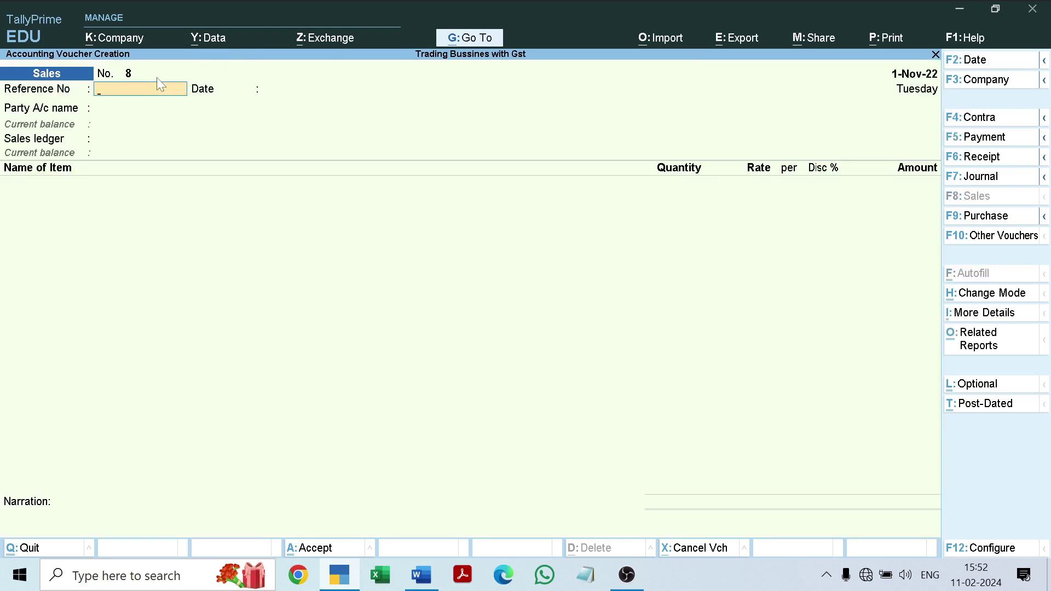
pyautogui.press('Return')
pyautogui.press('Return')
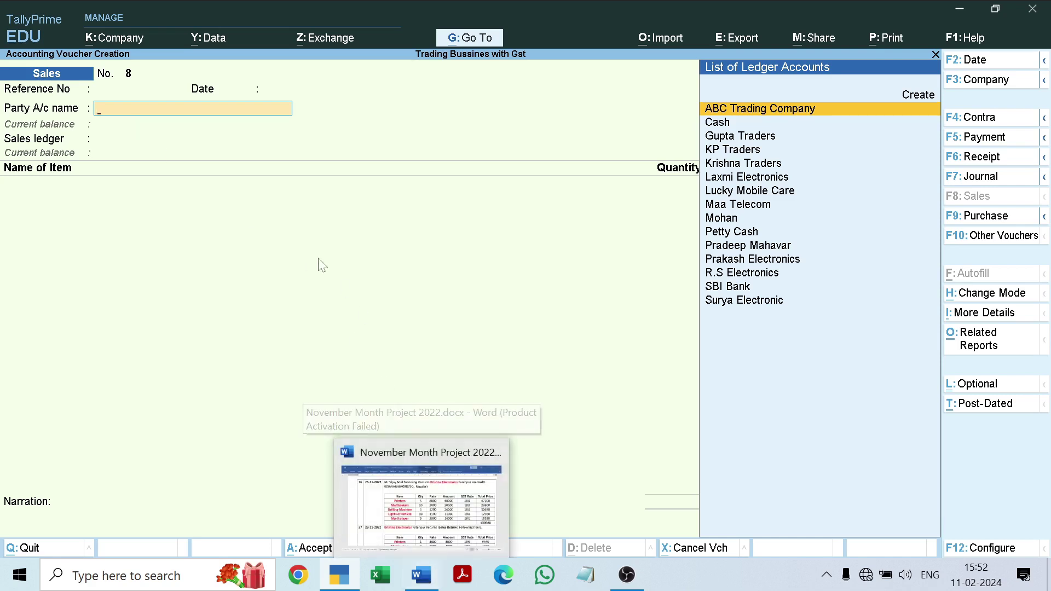
# Step: Copy the party name Krishna Electronics from transaction 36 in the Word document and return to the TallyPrime sales voucher
pyautogui.click(425, 582)
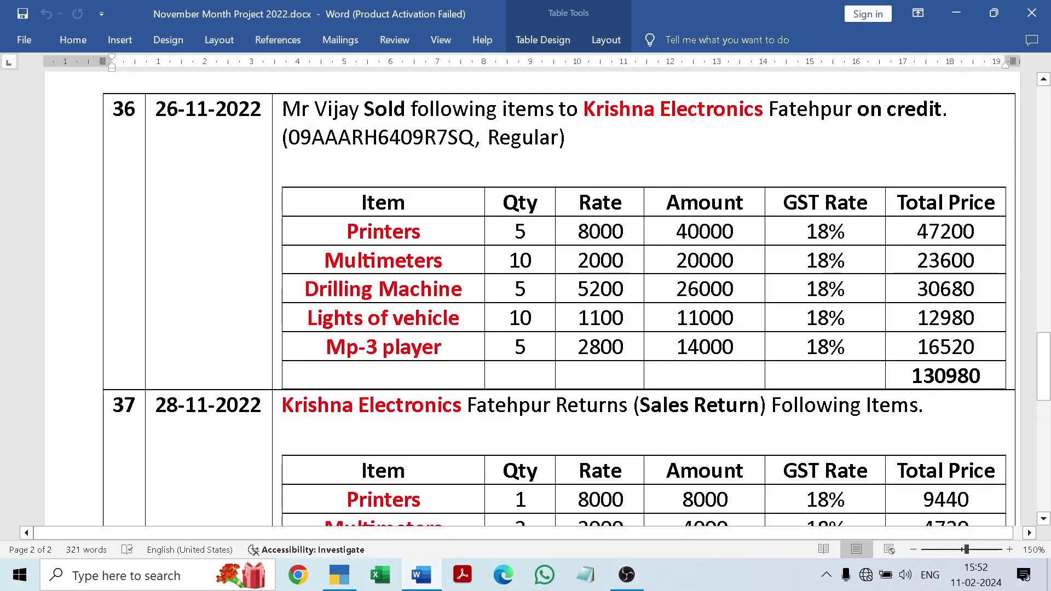
pyautogui.hotkey('ctrl', 'shift', 'Right')
pyautogui.hotkey('ctrl', 'shift', 'Right')
pyautogui.hotkey('ctrl', 'c')
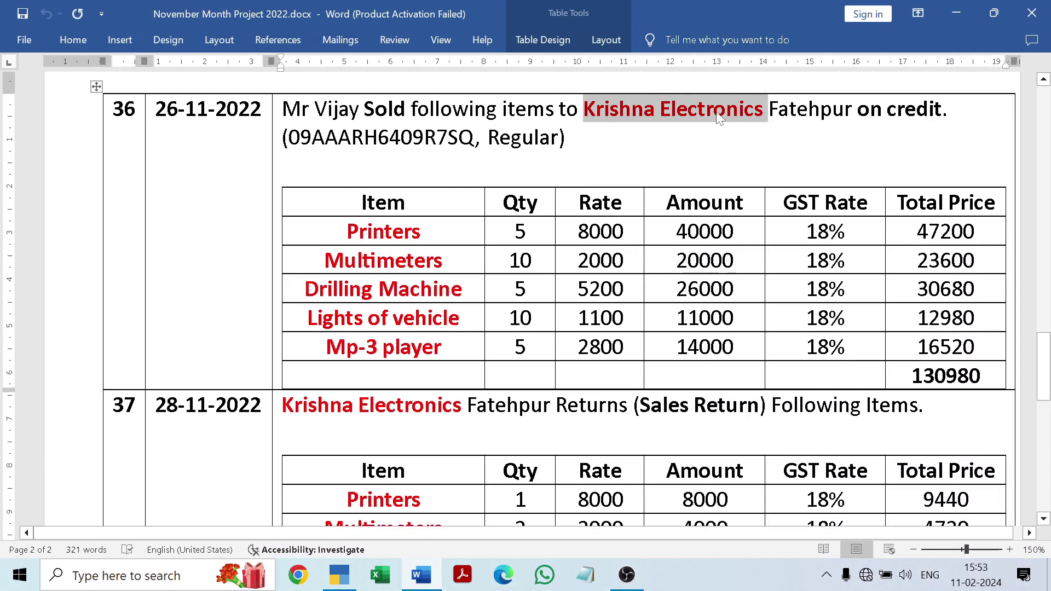
pyautogui.click(566, 138)
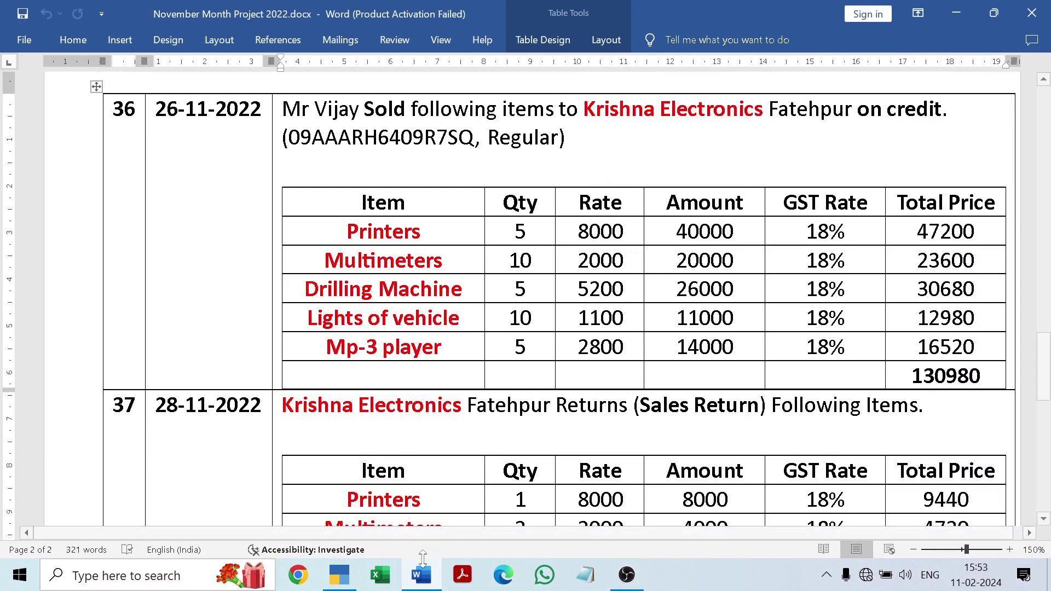
pyautogui.click(422, 579)
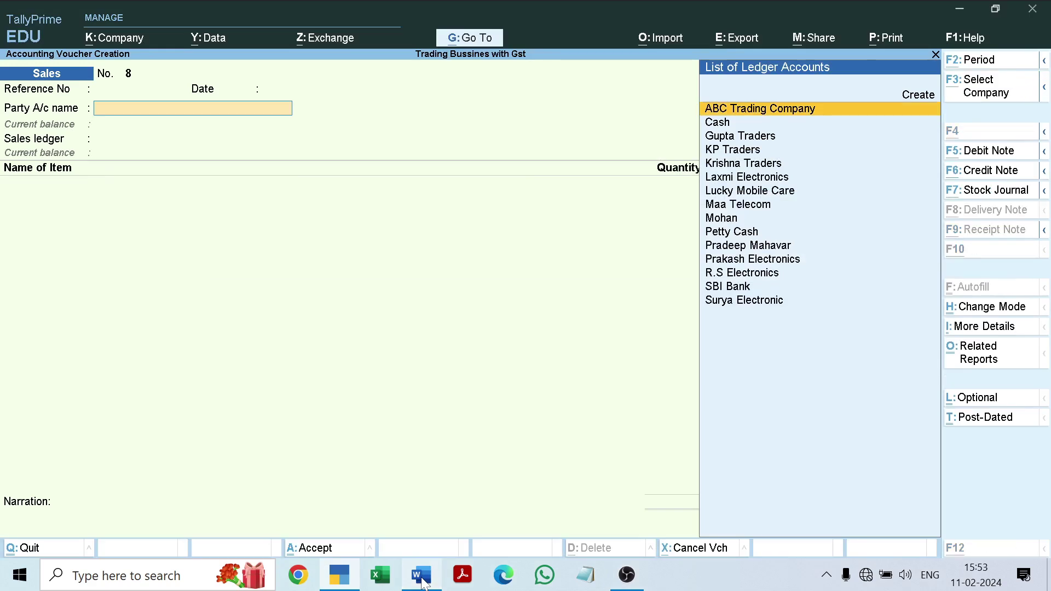
# Step: Create a party ledger from the voucher, pasting Krishna Electronics as its name and placing it under Sundry Debtors
pyautogui.hotkey('alt', 'c')
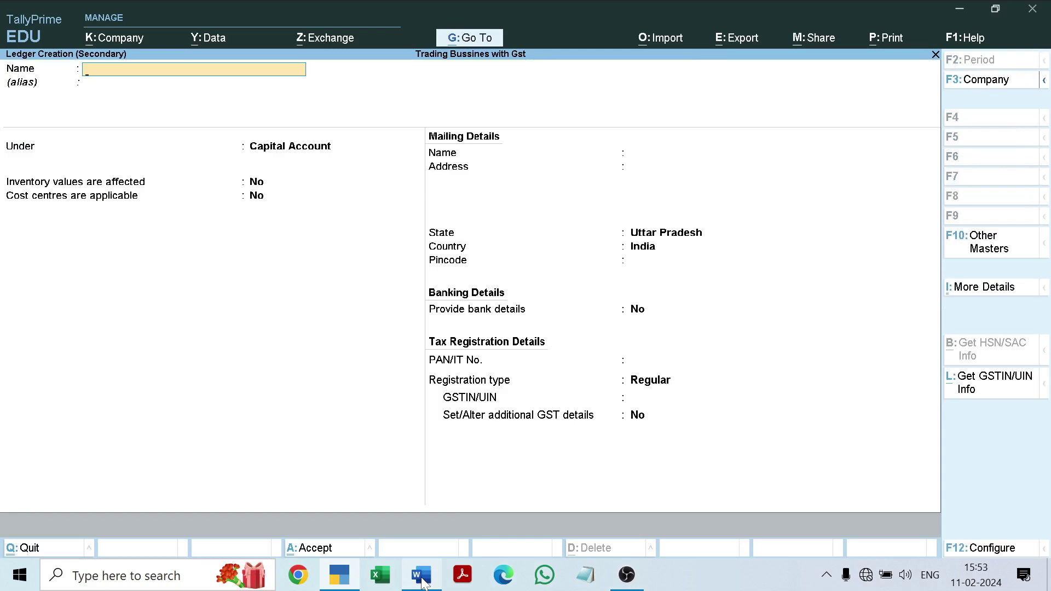
pyautogui.hotkey('ctrl', 'v')
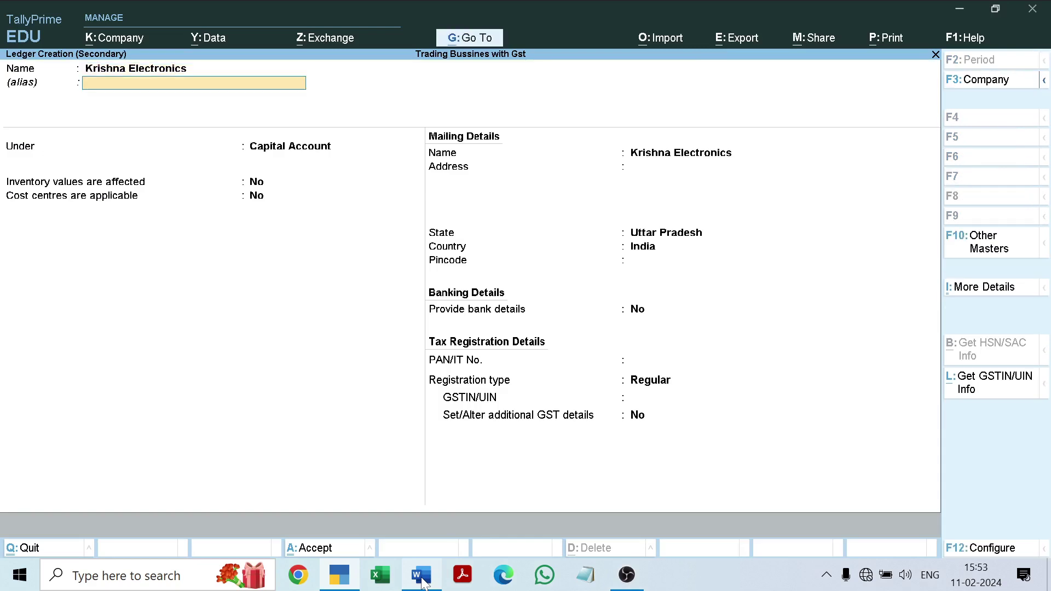
pyautogui.press('Return')
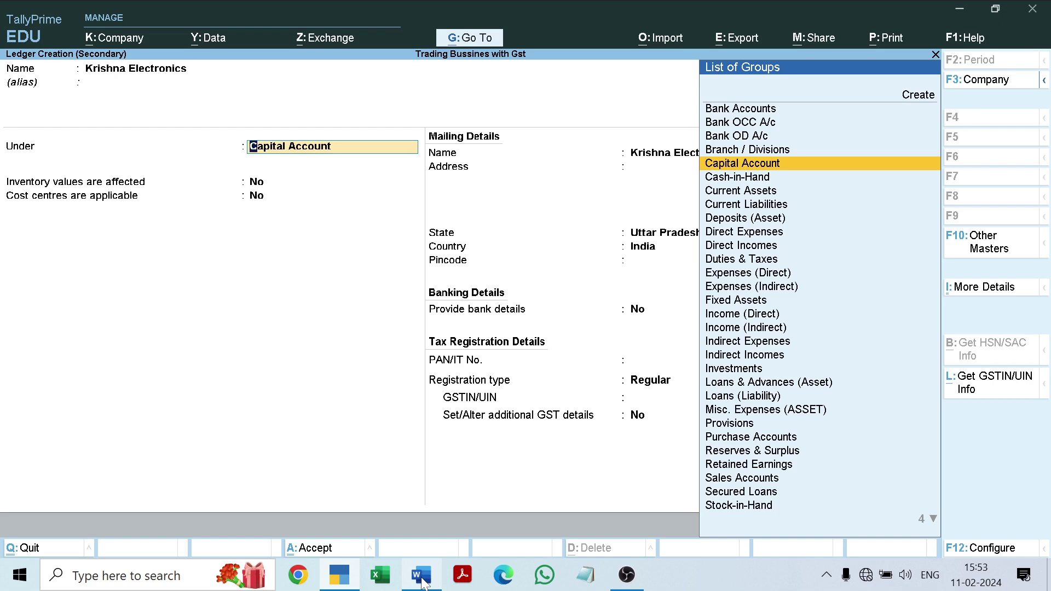
pyautogui.write('Su')
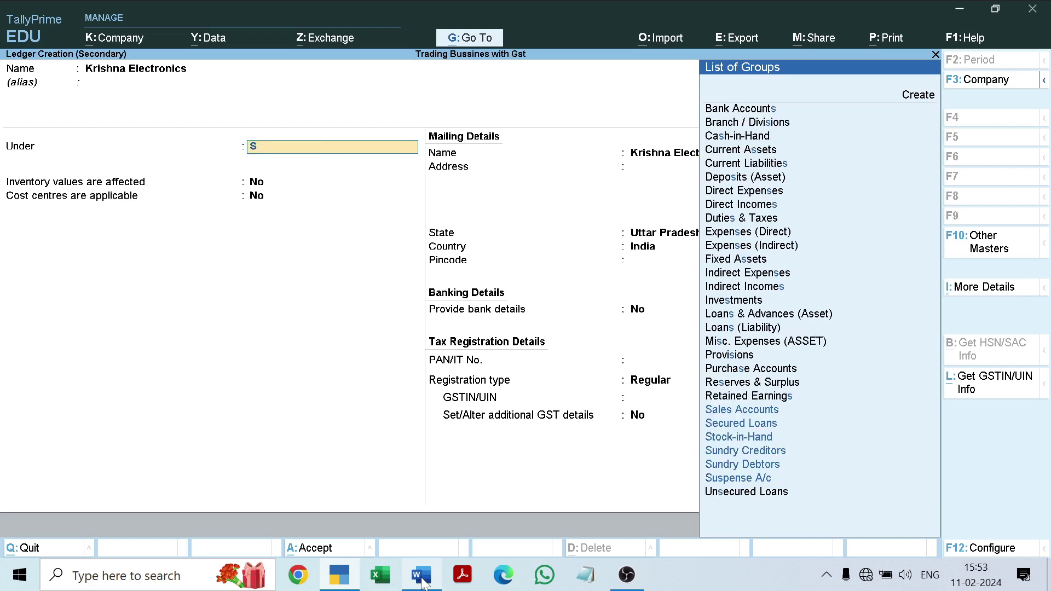
pyautogui.press('Down')
pyautogui.press('Down')
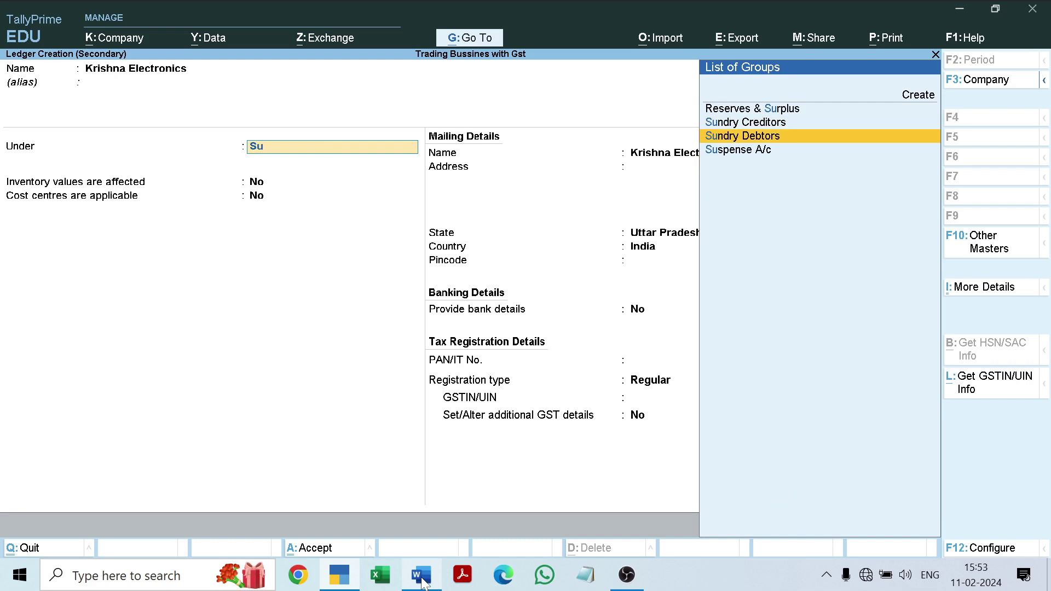
pyautogui.press('Return')
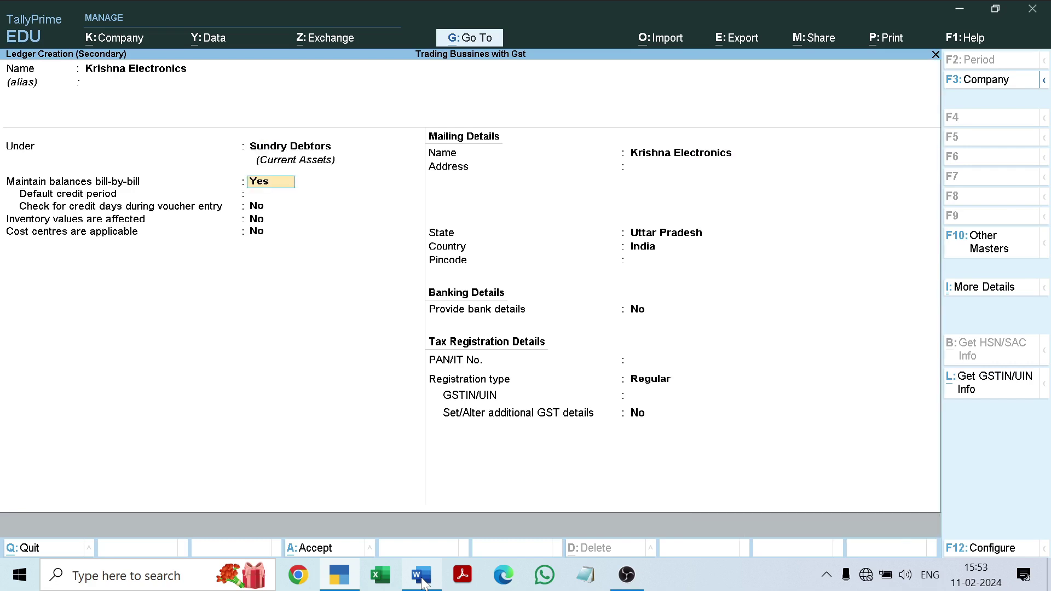
# Step: Keep bill-by-bill balances on, state Uttar Pradesh, country India, no bank details and registration type Regular for the ledger
pyautogui.press('Return')
pyautogui.press('Return')
pyautogui.press('Return')
pyautogui.press('Return')
pyautogui.press('Return')
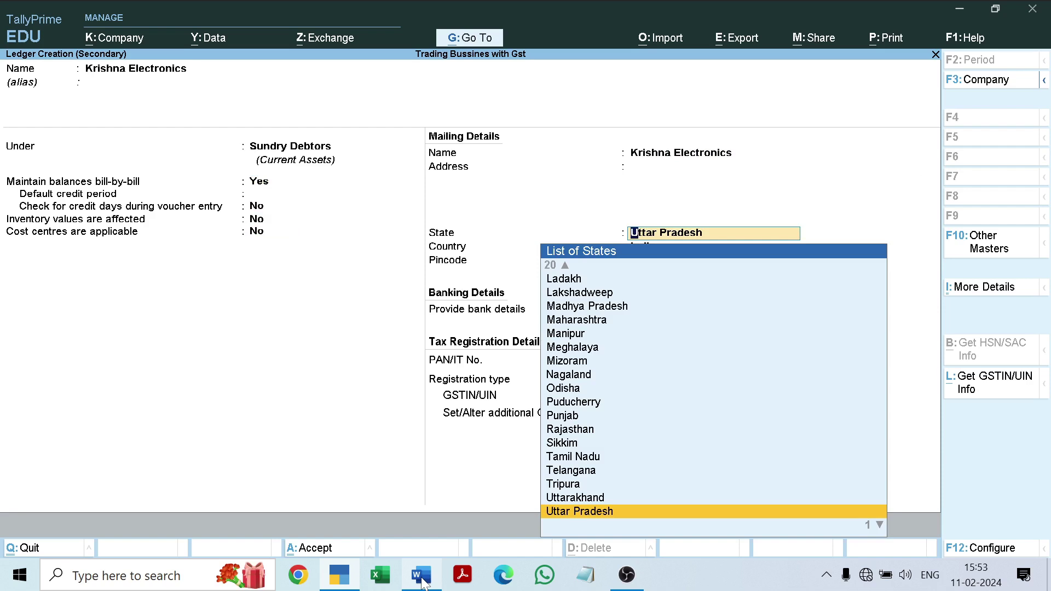
pyautogui.press('Return')
pyautogui.press('Return')
pyautogui.press('Return')
pyautogui.press('Return')
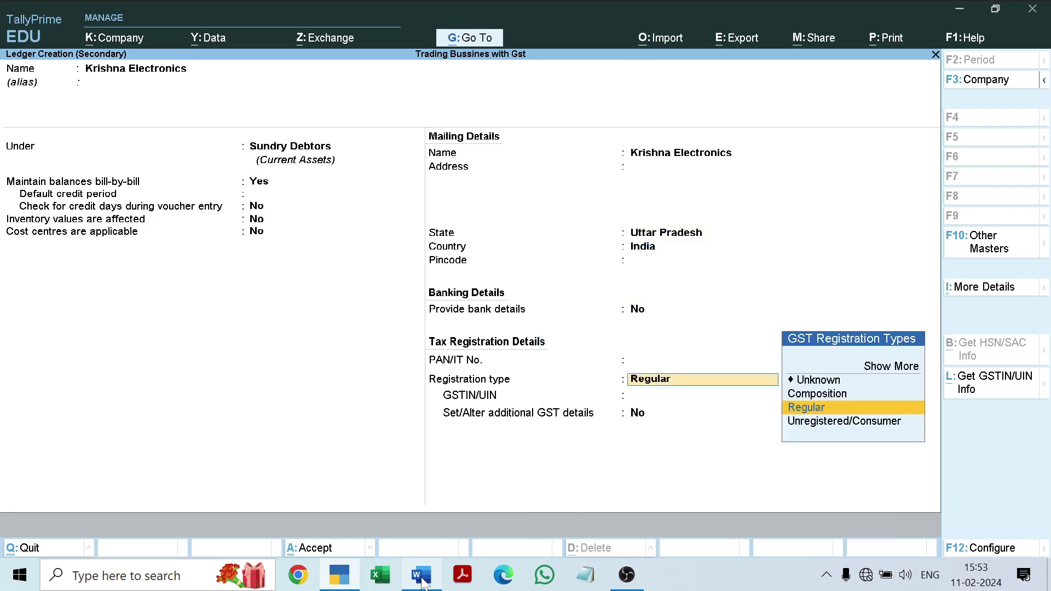
pyautogui.press('Return')
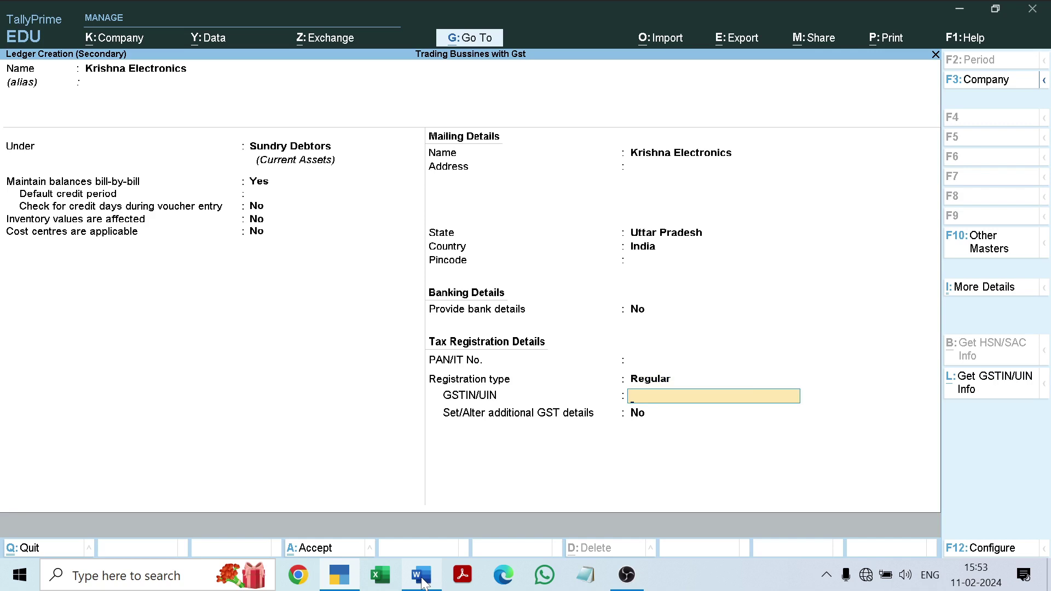
# Step: Copy the party's GSTIN from transaction 36 in the Word document into the ledger's GSTIN/UIN field and save the ledger
pyautogui.click(421, 576)
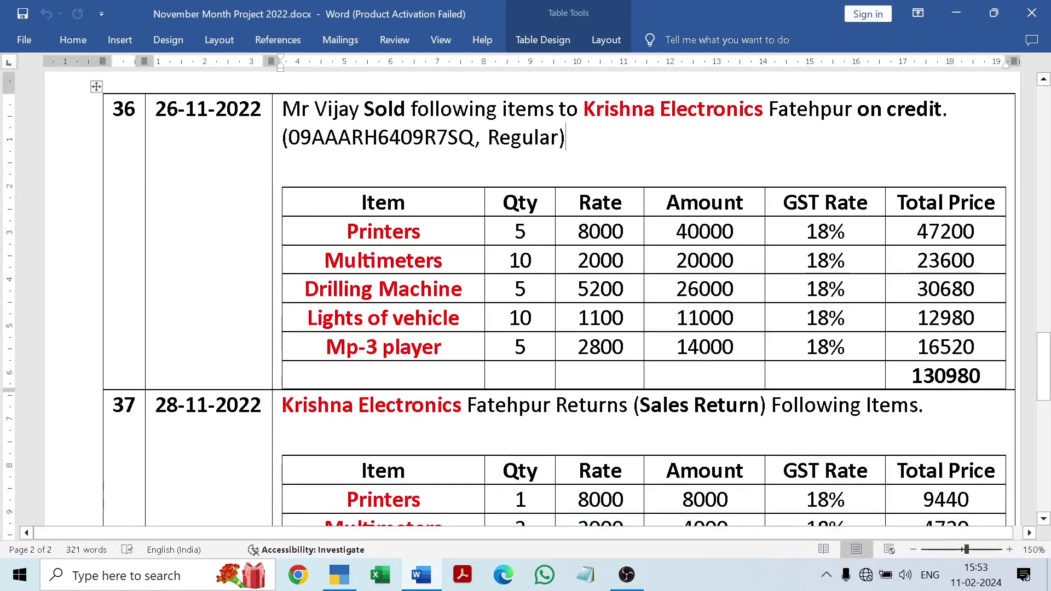
pyautogui.moveTo(289, 137); pyautogui.dragTo(472, 139)
pyautogui.hotkey('ctrl', 'c')
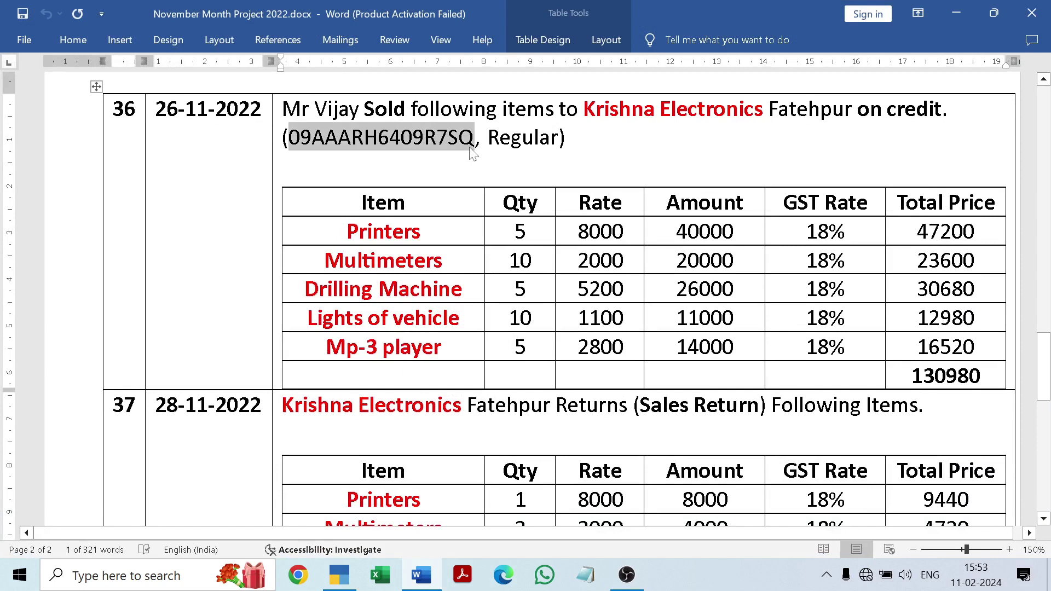
pyautogui.click(471, 168)
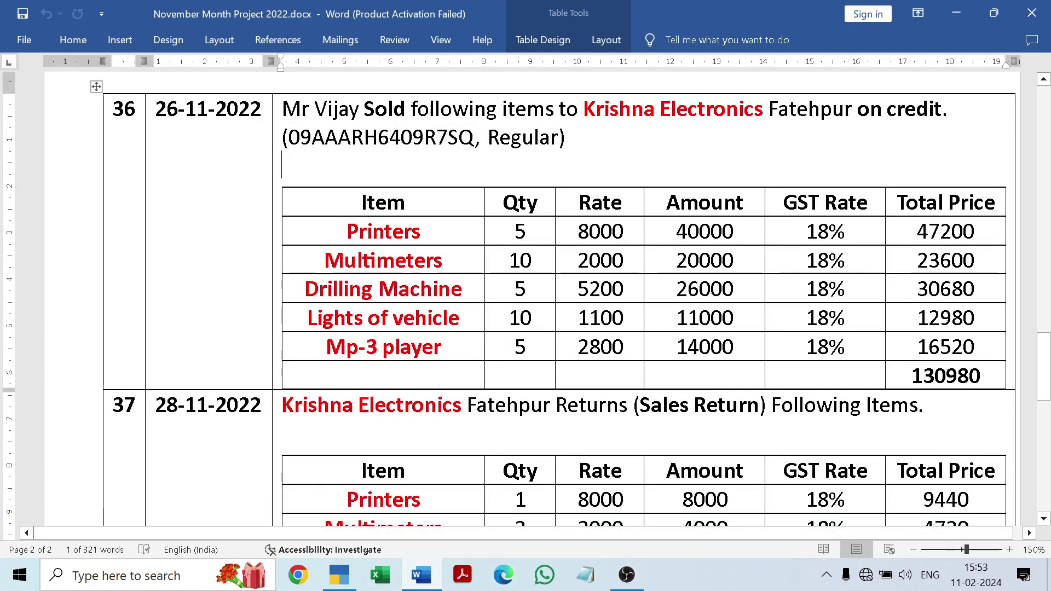
pyautogui.click(420, 580)
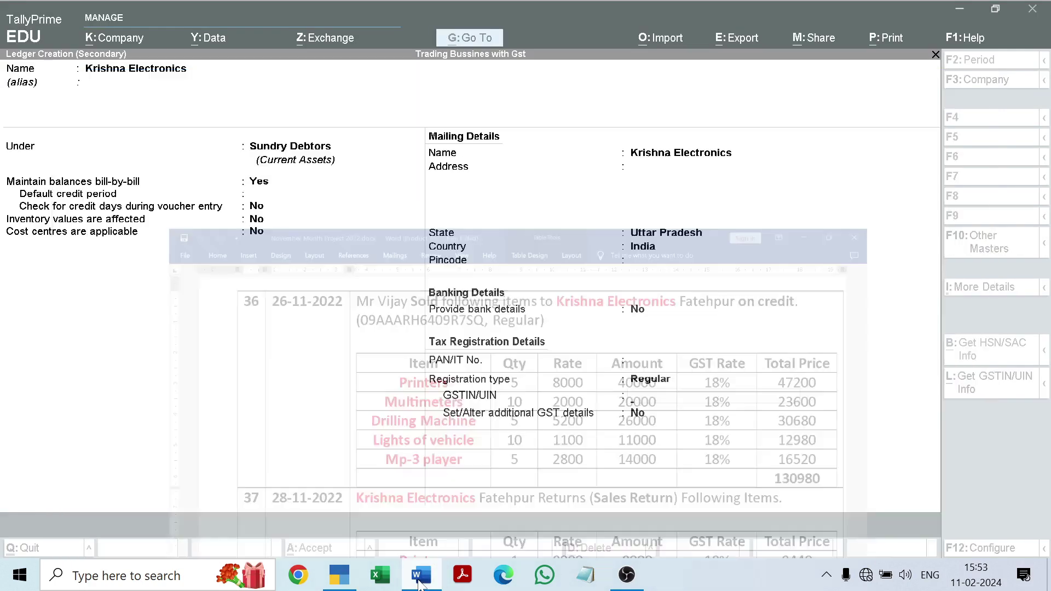
pyautogui.hotkey('ctrl', 'v')
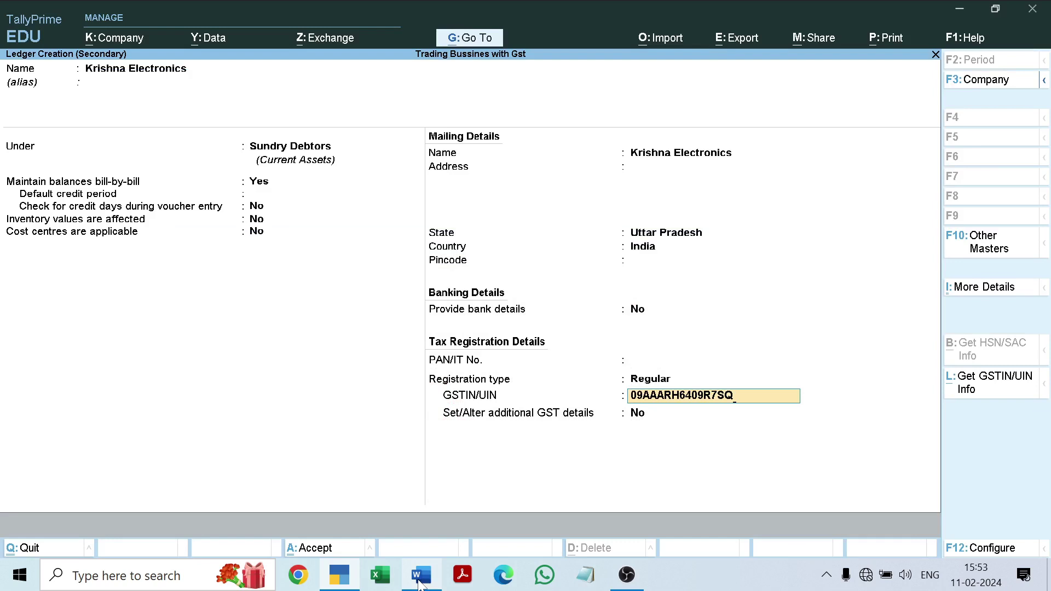
pyautogui.press('Return')
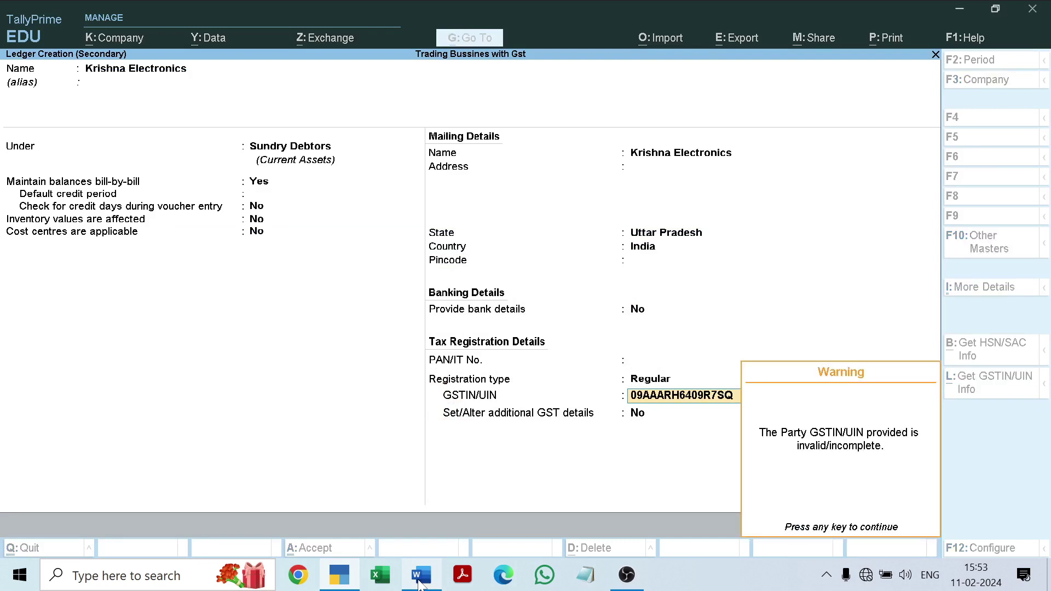
pyautogui.press('Return')
pyautogui.press('Return')
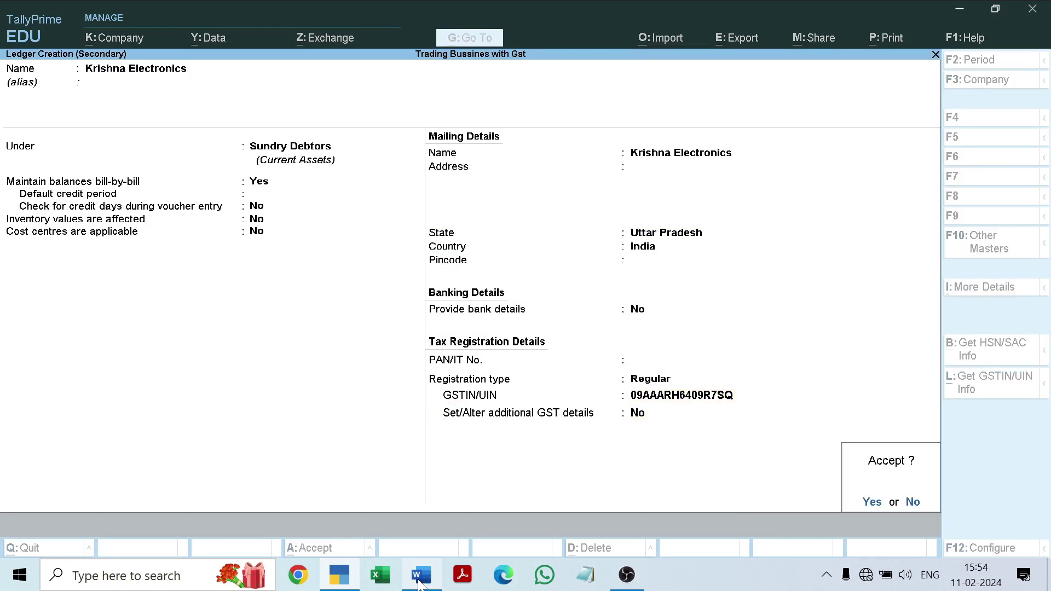
pyautogui.press('Return')
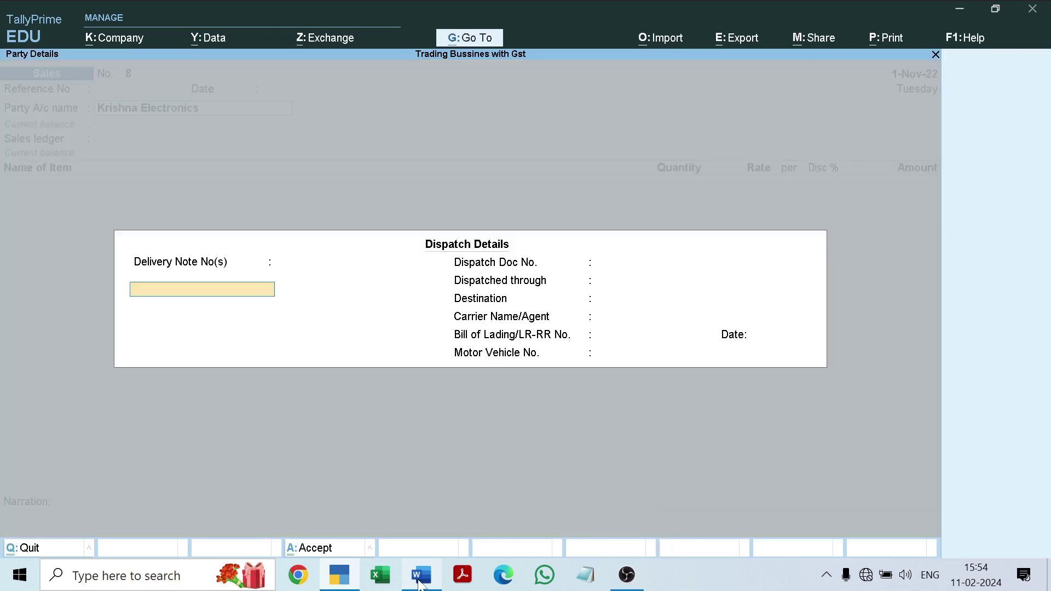
# Step: Leave all dispatch details of the sales voucher blank and proceed to the party details
pyautogui.press('Return')
pyautogui.press('Return')
pyautogui.press('Return')
pyautogui.press('Return')
pyautogui.press('Return')
pyautogui.press('Return')
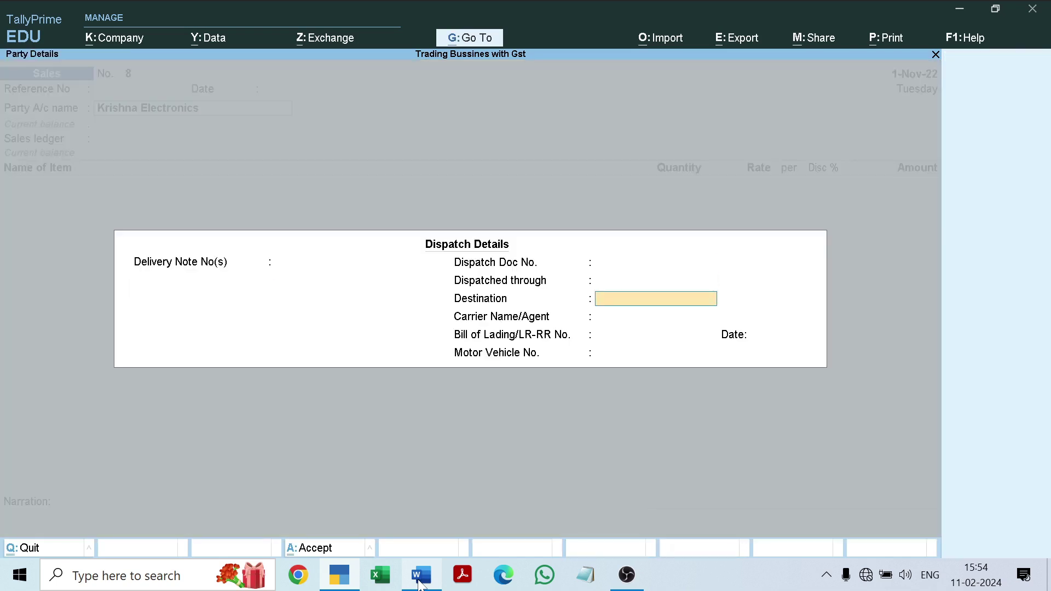
pyautogui.press('Return')
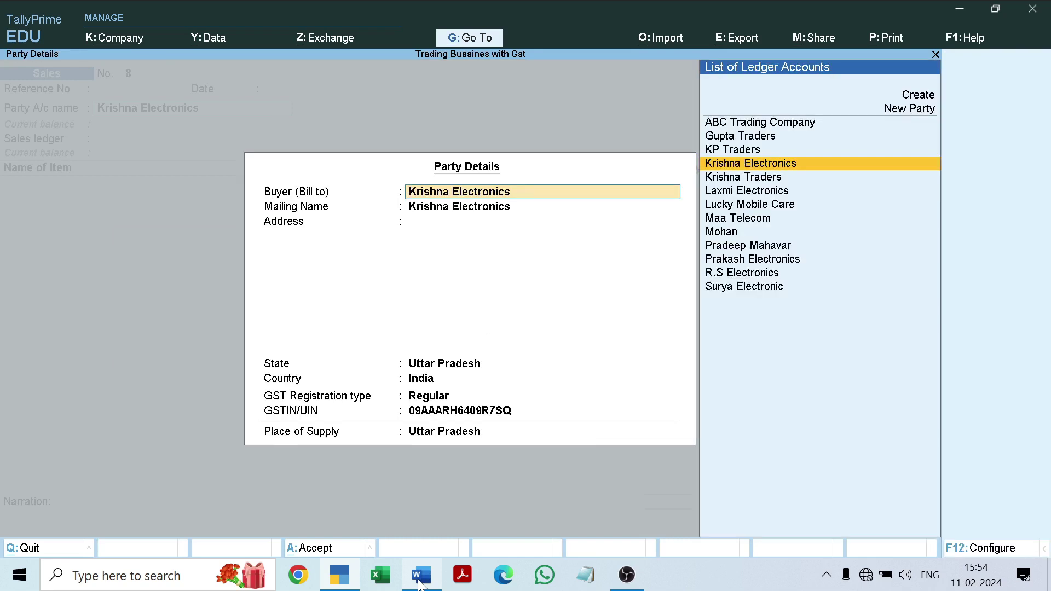
# Step: Accept the buyer's party details as filled, with Uttar Pradesh as place of supply, and choose Sales as the voucher's sales ledger
pyautogui.press('Return')
pyautogui.press('Return')
pyautogui.press('Return')
pyautogui.press('Return')
pyautogui.press('Return')
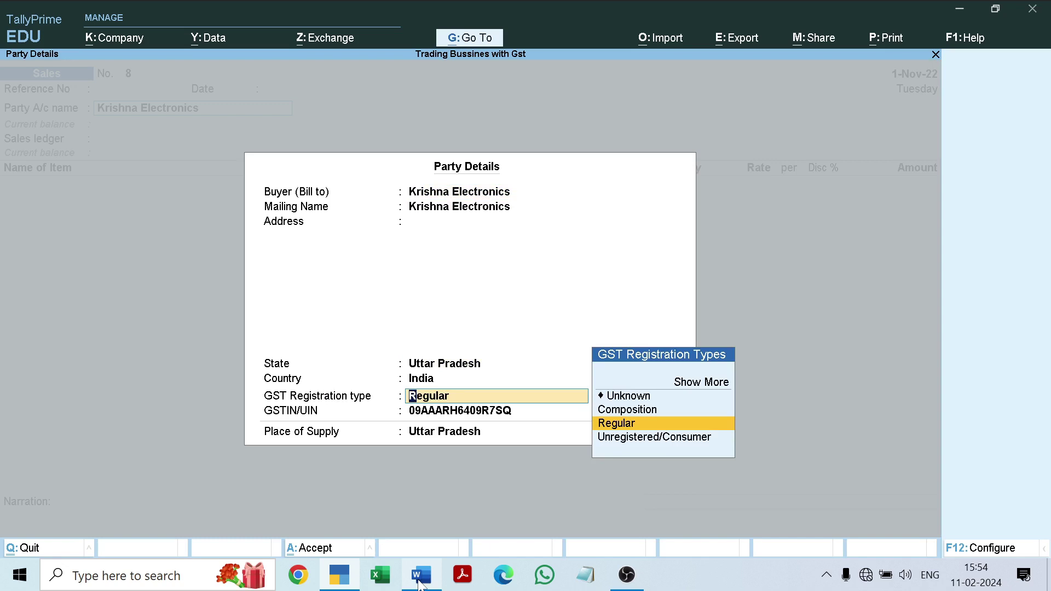
pyautogui.press('Return')
pyautogui.press('Return')
pyautogui.press('Return')
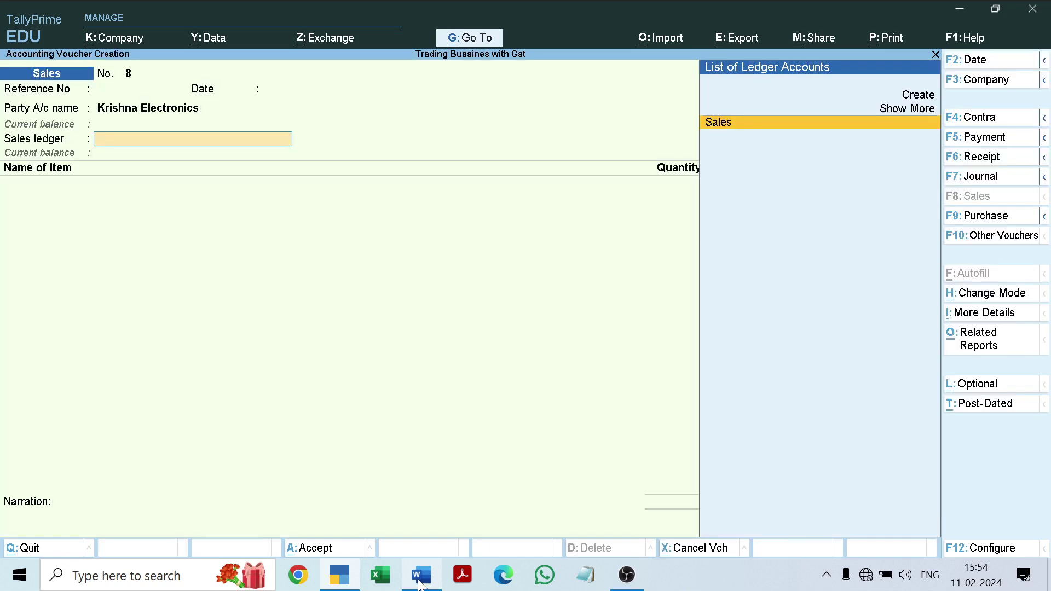
pyautogui.press('Return')
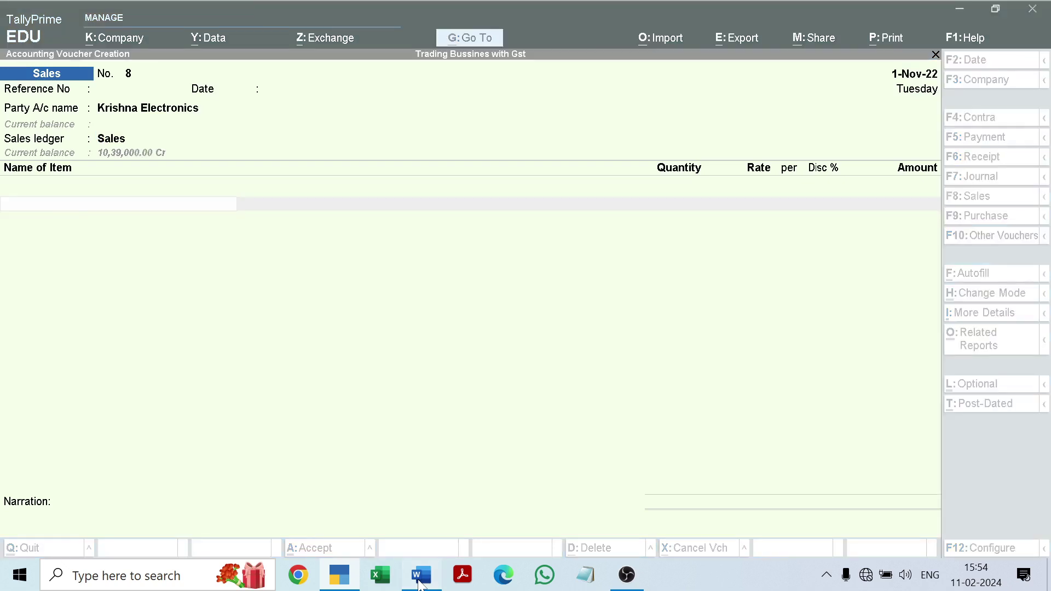
# Step: Consult transaction 36 in the Word document and add Printers as the first item, allocating 5 Nos from the Radha Nagar godown
pyautogui.click(420, 579)
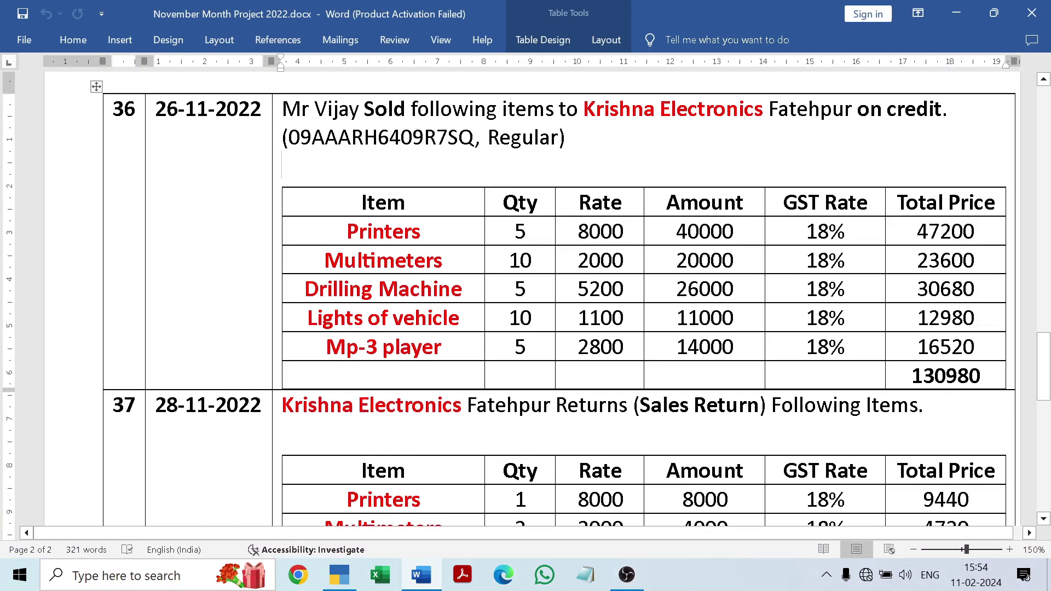
pyautogui.click(421, 575)
pyautogui.write('P')
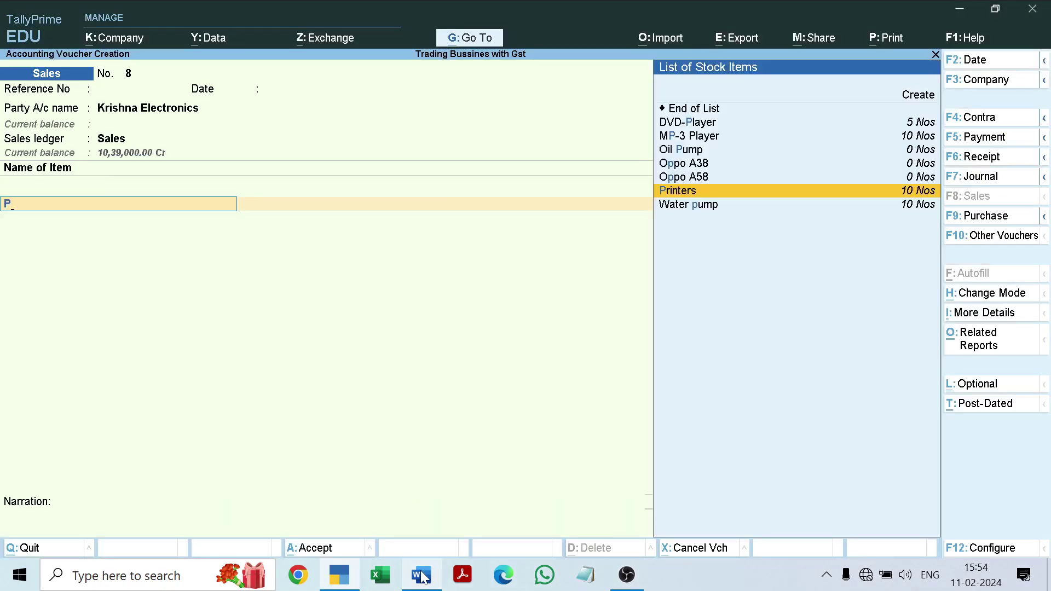
pyautogui.press('Return')
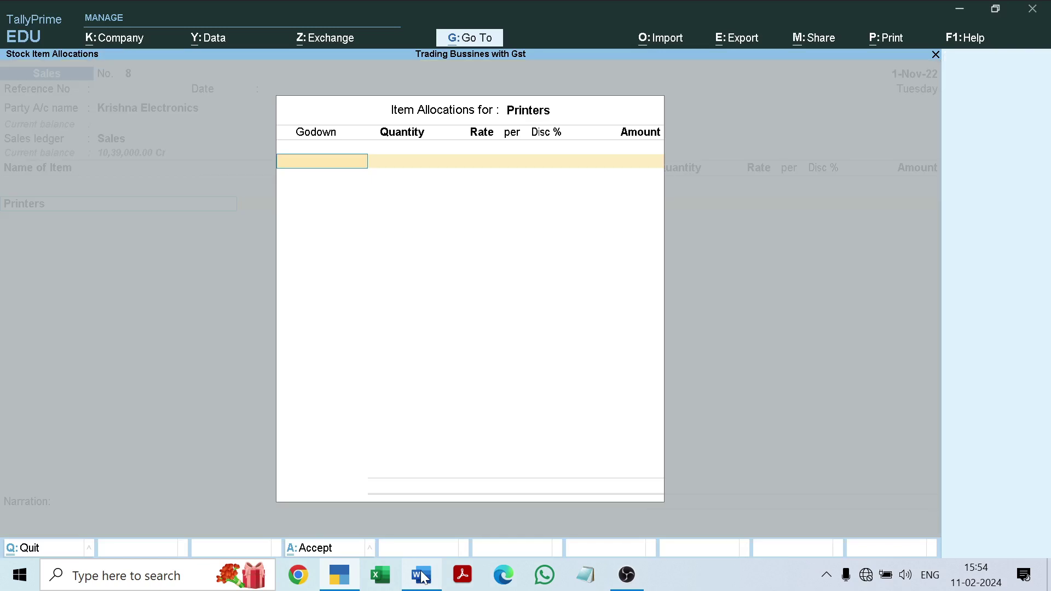
pyautogui.write('R')
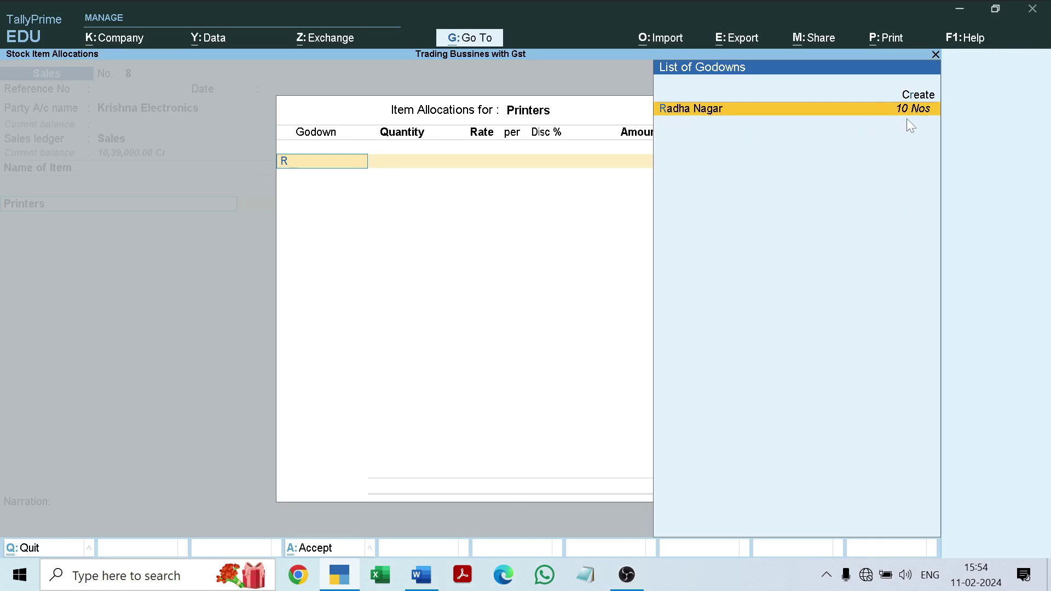
pyautogui.press('Return')
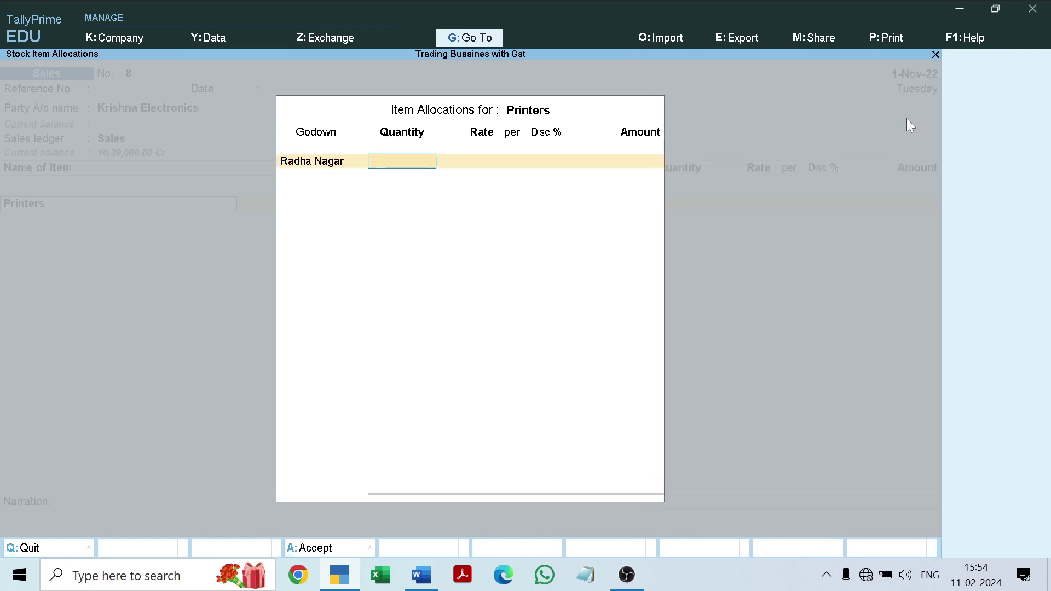
pyautogui.write('5')
pyautogui.press('Return')
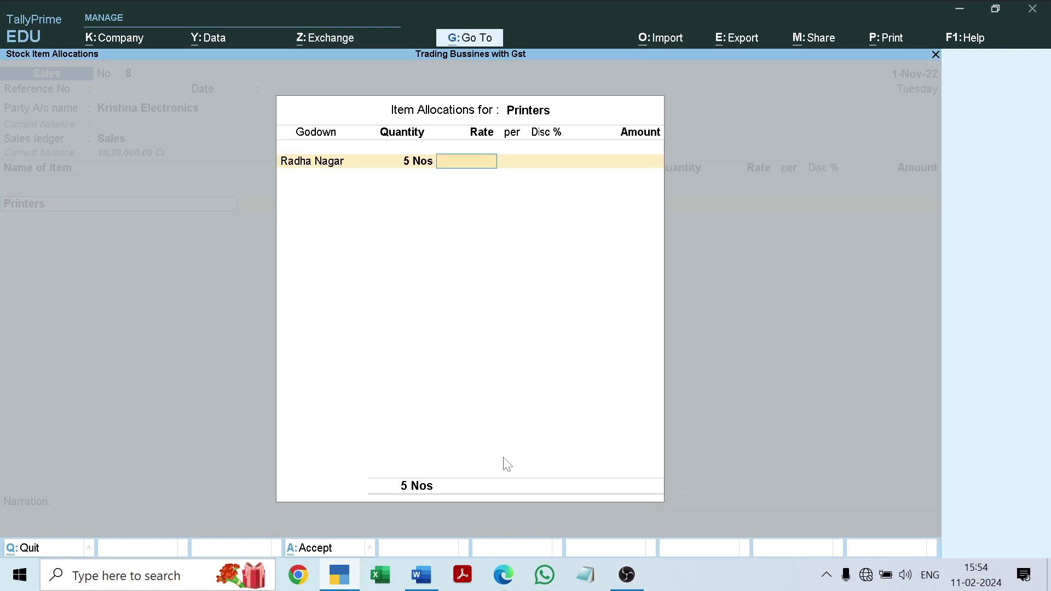
# Step: Look up the Printers rate in the Word document, enter 8000 per Nos without discount, and complete the item line
pyautogui.click(422, 576)
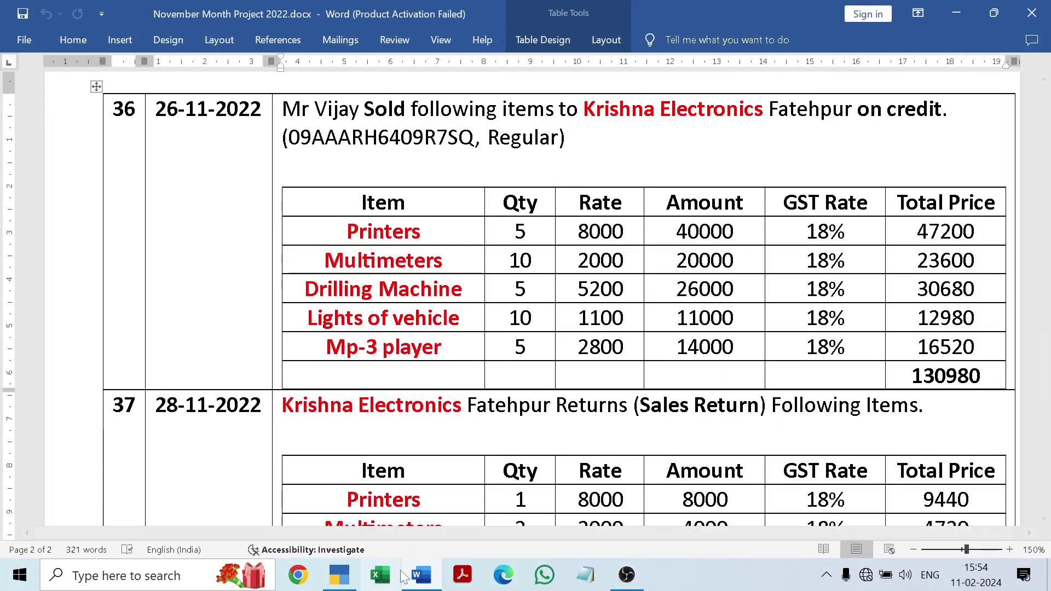
pyautogui.click(425, 578)
pyautogui.write('8000')
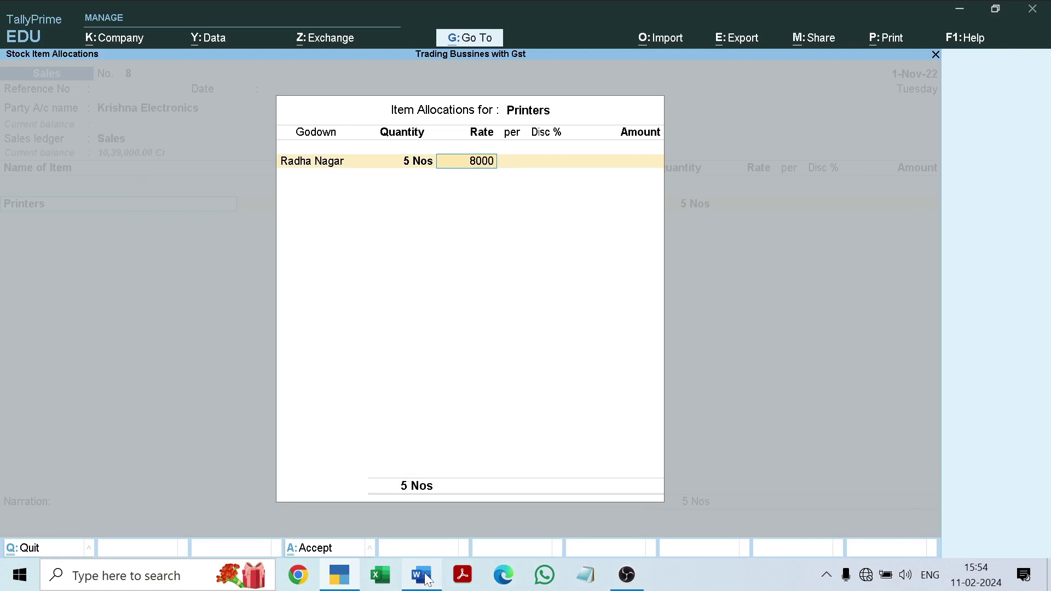
pyautogui.press('Return')
pyautogui.press('Return')
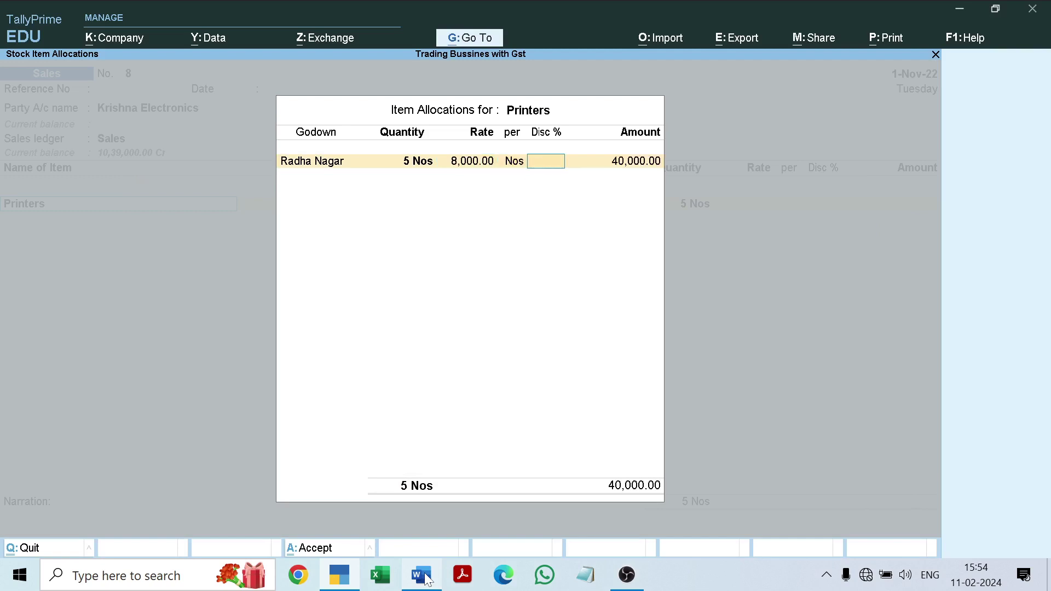
pyautogui.press('Return')
pyautogui.press('Return')
pyautogui.press('Return')
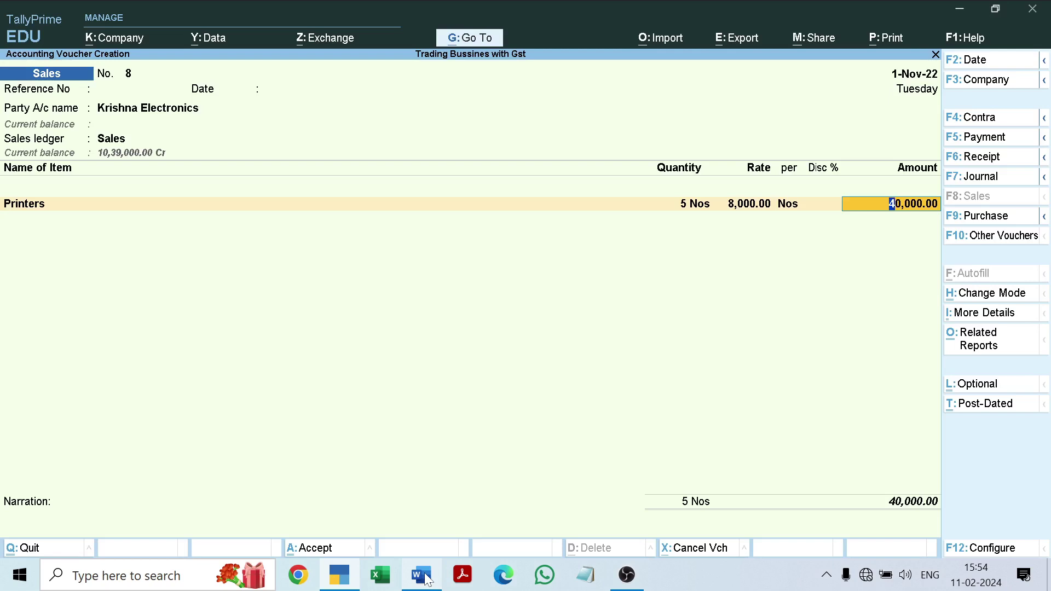
pyautogui.press('Return')
pyautogui.press('Return')
pyautogui.press('Return')
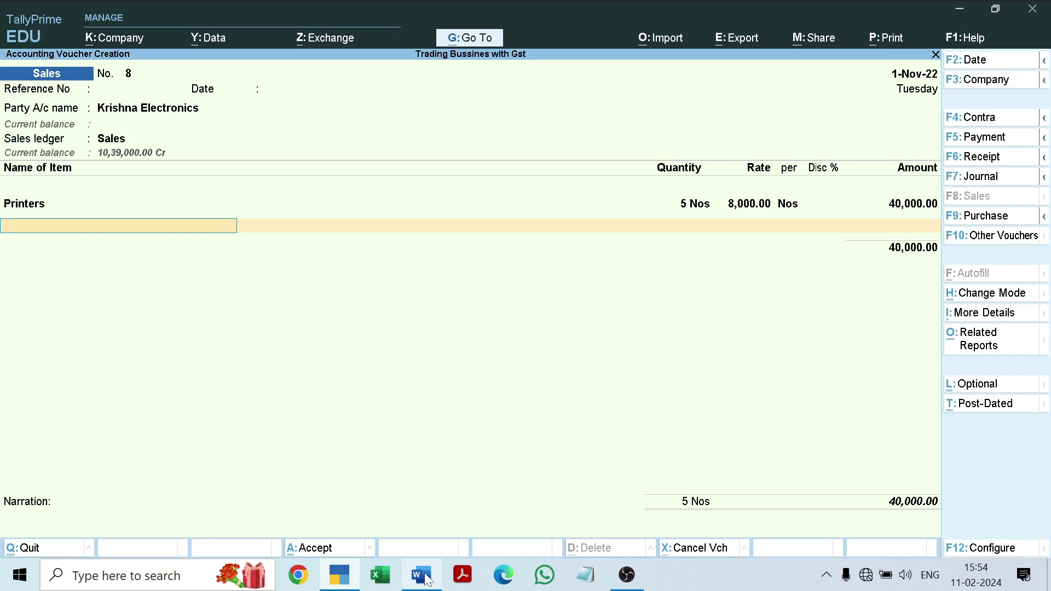
# Step: Check the second item in the Word document and add Mustimeters to the voucher from the Radha Nagar godown
pyautogui.click(429, 579)
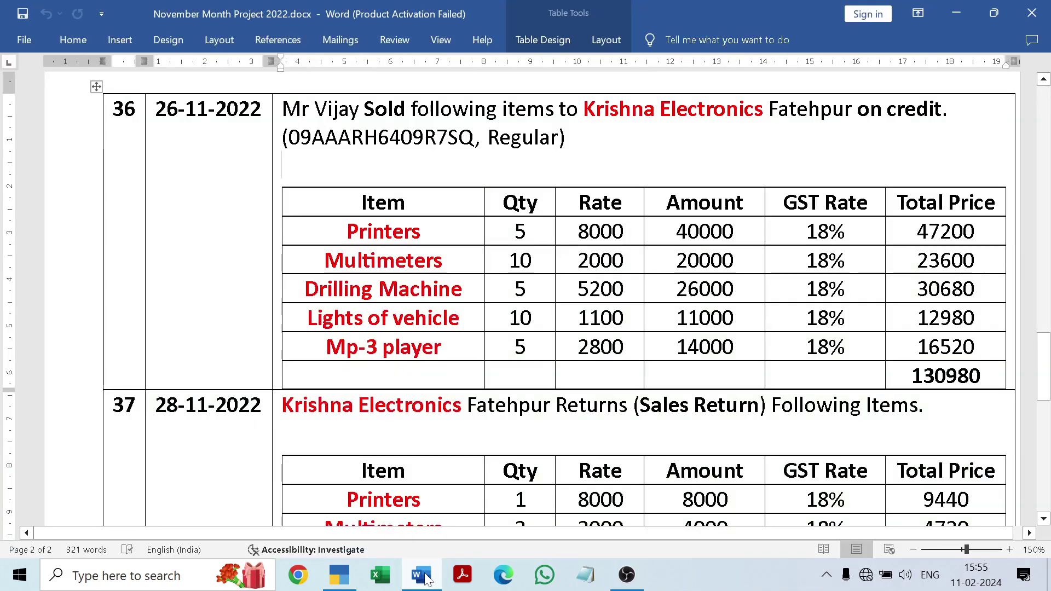
pyautogui.click(429, 579)
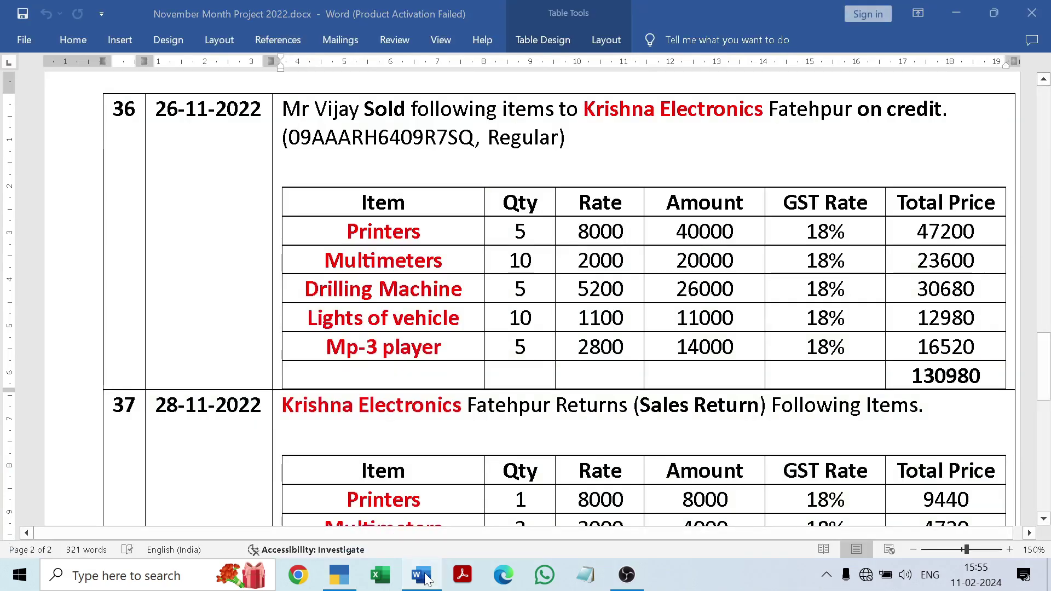
pyautogui.write('M')
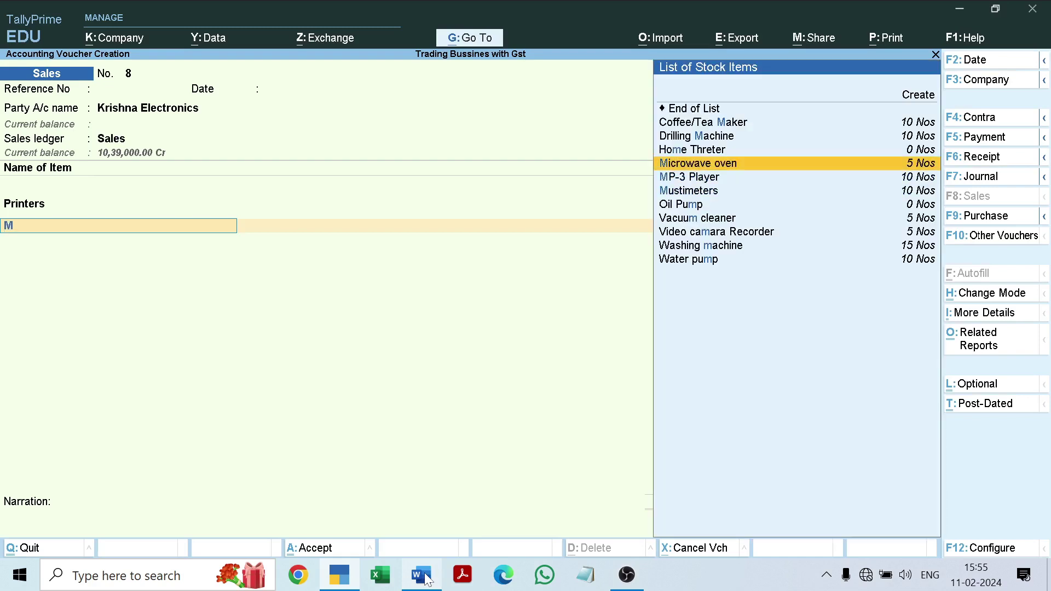
pyautogui.press('Down')
pyautogui.press('Down')
pyautogui.press('Return')
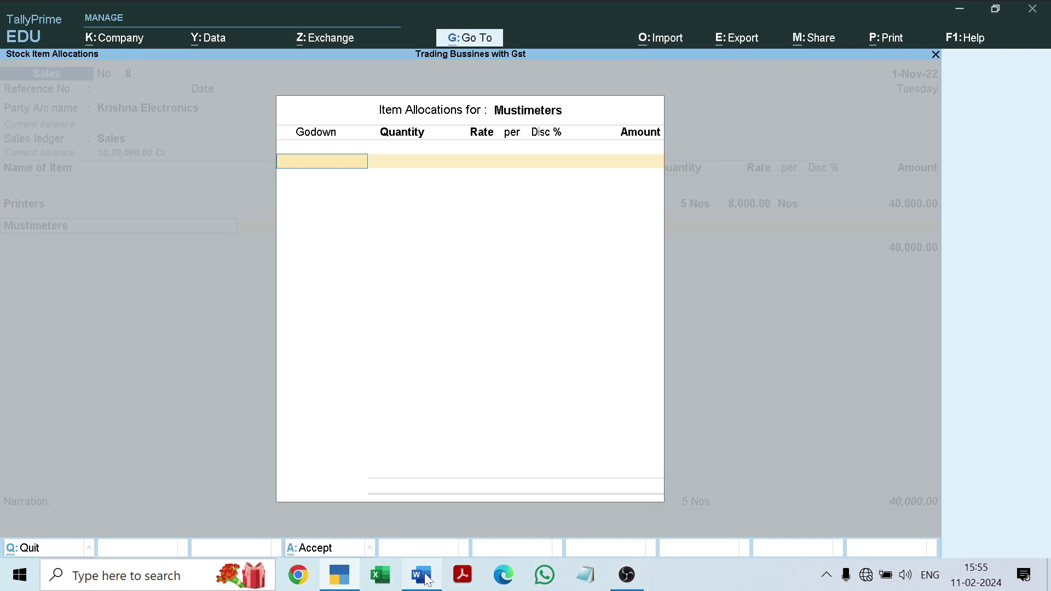
pyautogui.write('R')
pyautogui.press('Return')
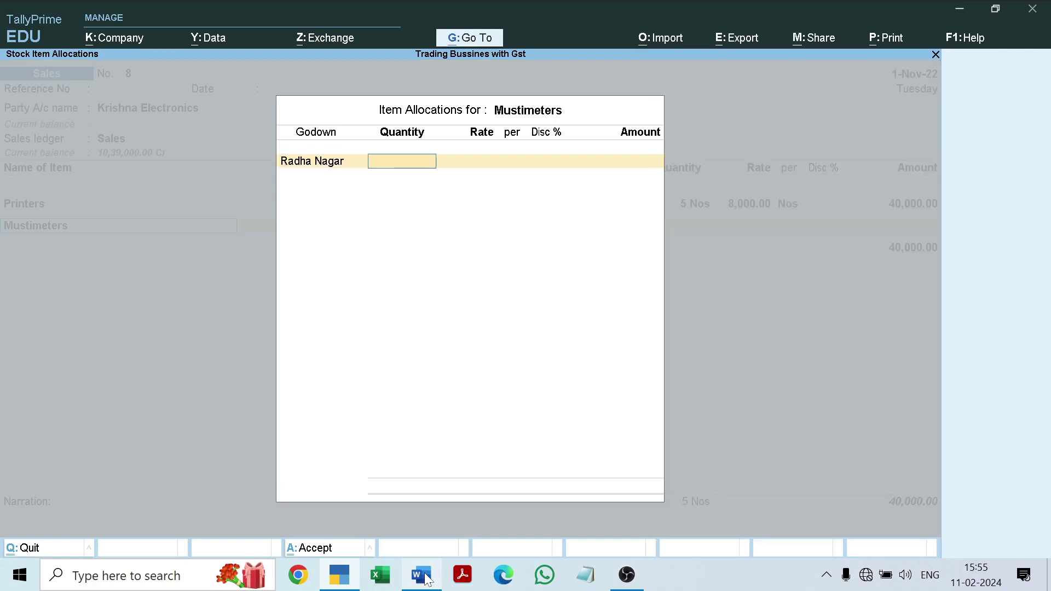
# Step: Using the Word document's figures, enter 10 Nos at a rate of 2000 without discount for Mustimeters and complete the line
pyautogui.click(429, 579)
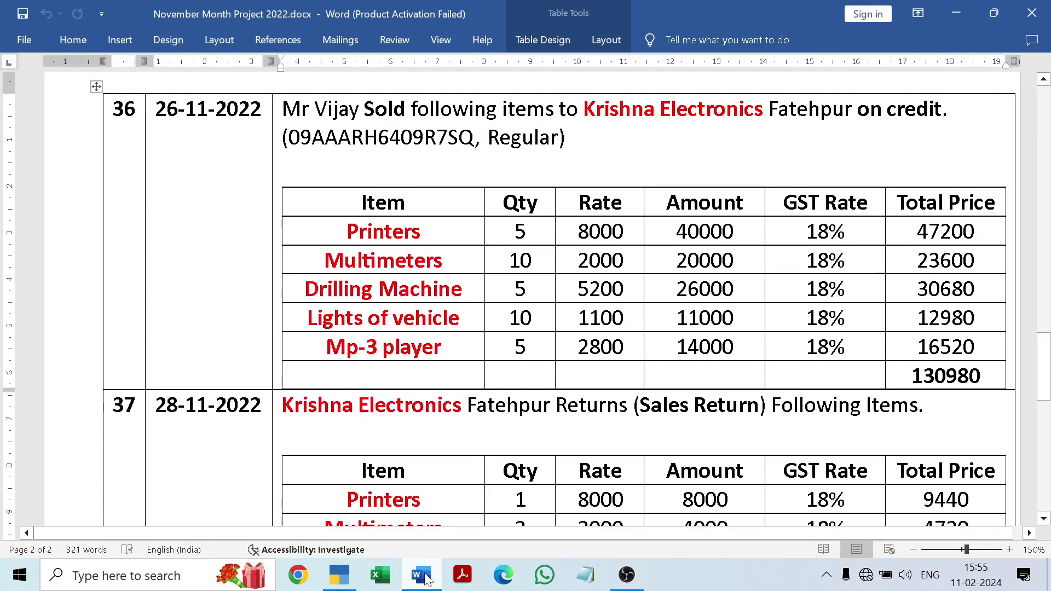
pyautogui.click(427, 579)
pyautogui.write('10')
pyautogui.press('Return')
pyautogui.write('2000')
pyautogui.press('Return')
pyautogui.press('Return')
pyautogui.press('Return')
pyautogui.press('Return')
pyautogui.press('Return')
pyautogui.press('Return')
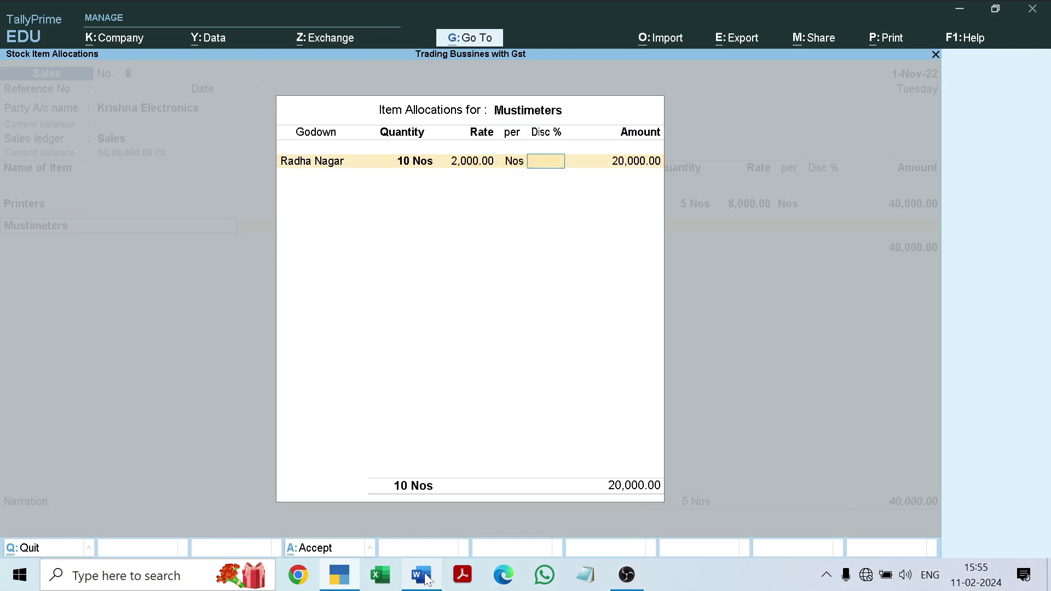
pyautogui.press('Return')
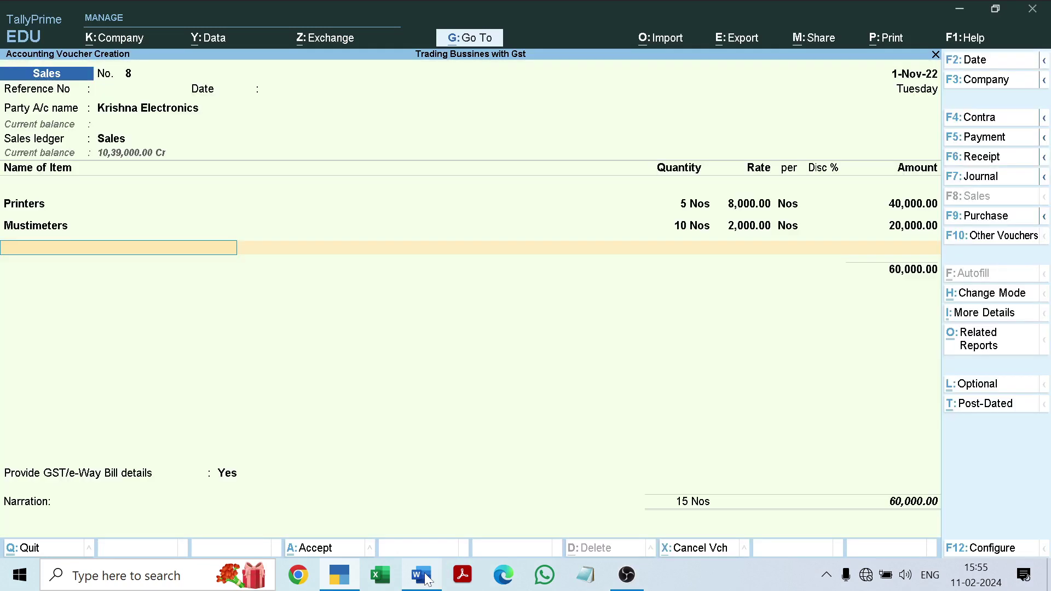
# Step: Check the third item in the Word document and add Drilling Machine to the voucher from the Radha Nagar godown
pyautogui.click(428, 579)
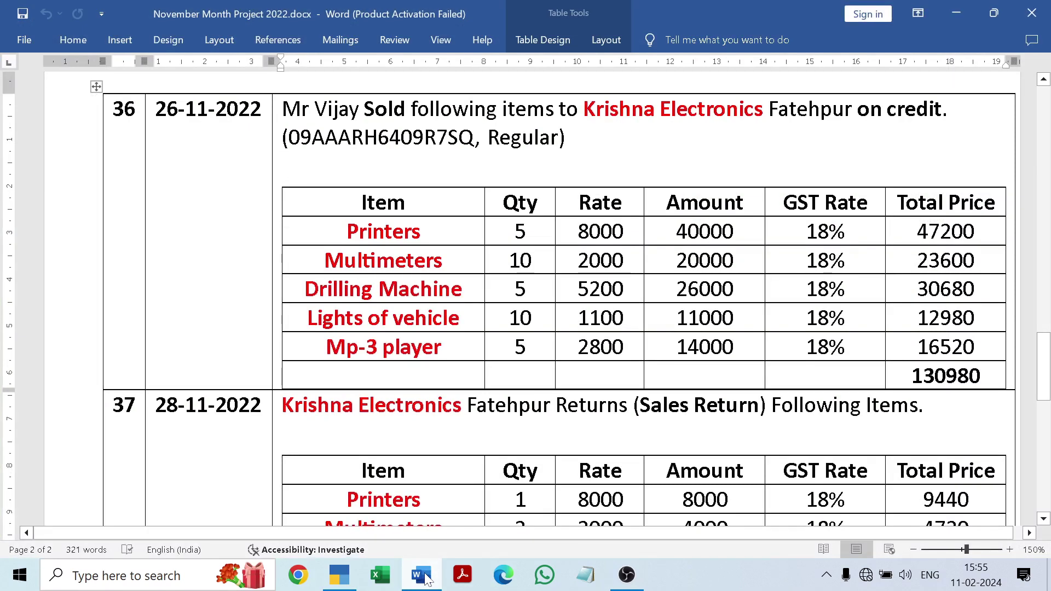
pyautogui.click(428, 579)
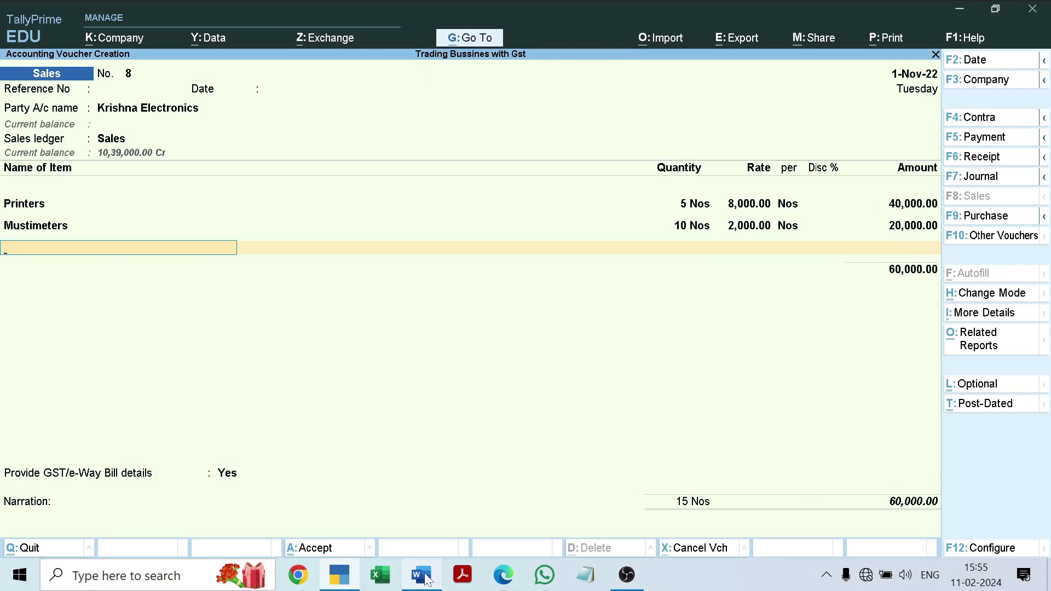
pyautogui.write('Dr')
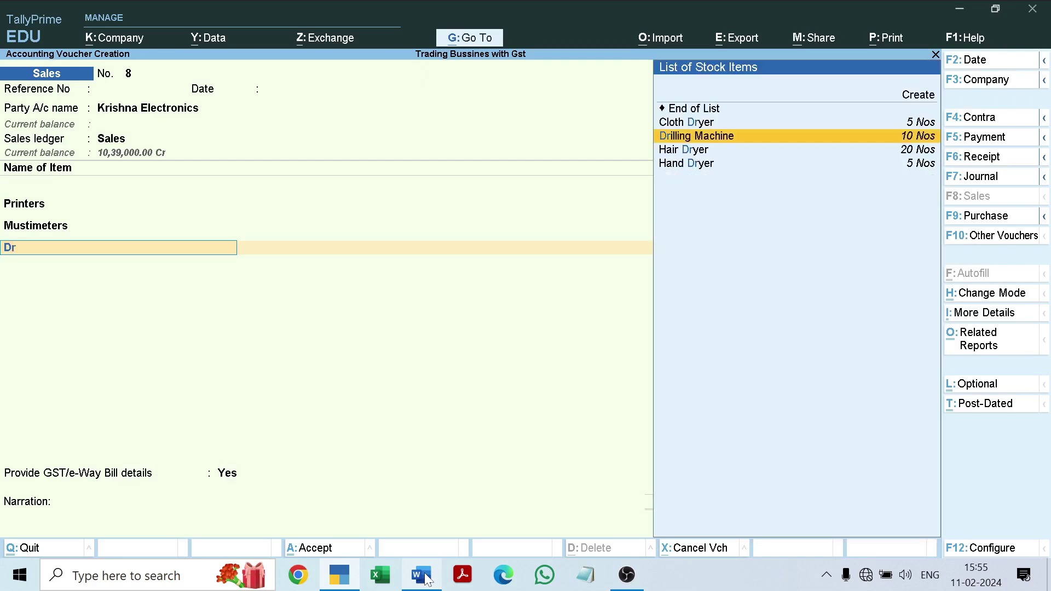
pyautogui.press('Return')
pyautogui.write('R')
pyautogui.press('Return')
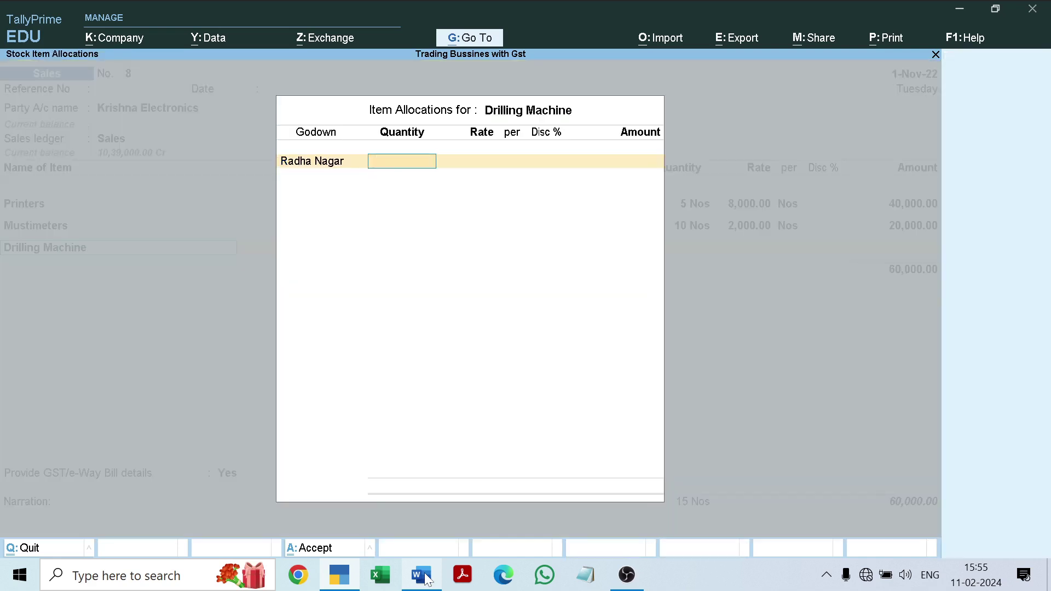
# Step: Using the Word document's figures, enter 5 Nos at a rate of 5200 without discount for Drilling Machine and complete the line
pyautogui.click(428, 578)
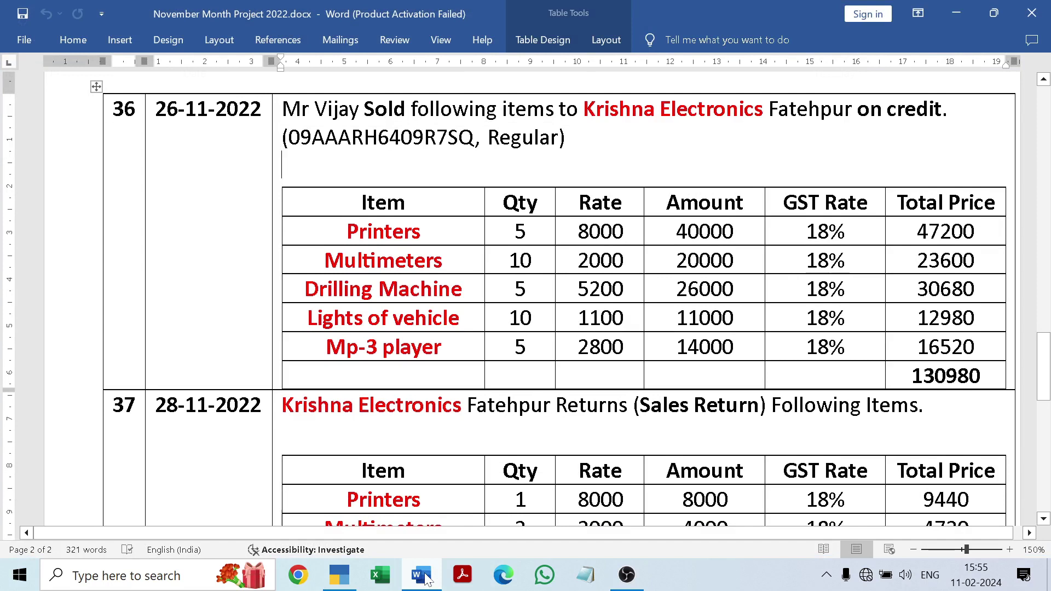
pyautogui.click(427, 579)
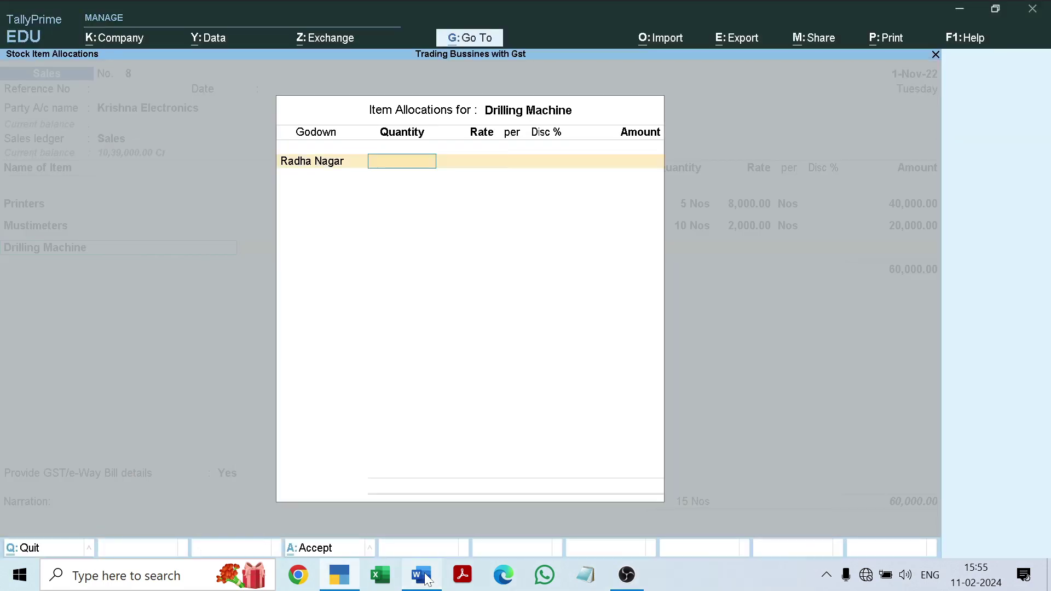
pyautogui.click(428, 579)
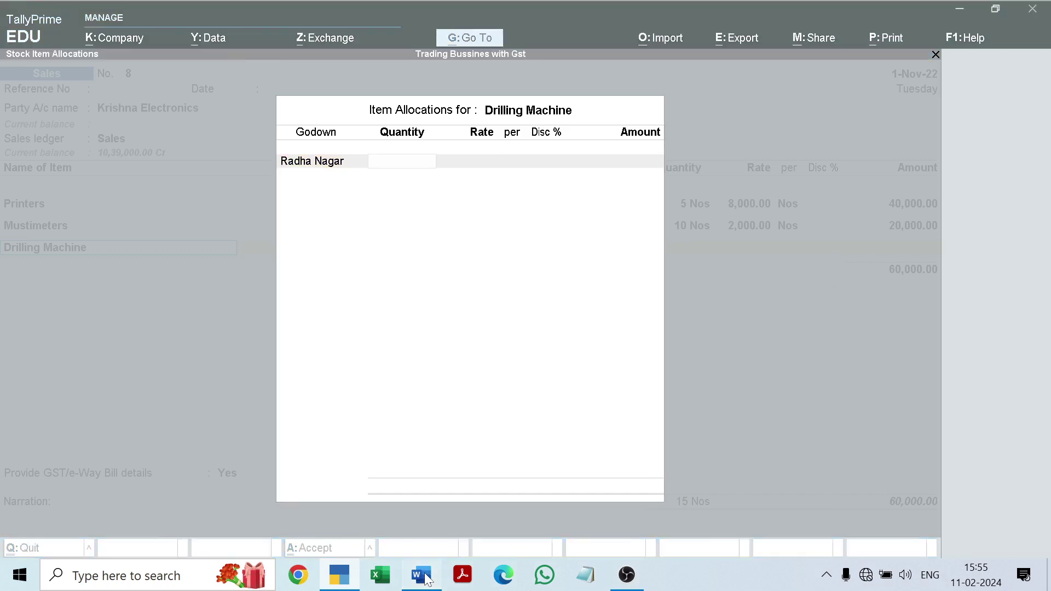
pyautogui.click(427, 579)
pyautogui.write('5')
pyautogui.press('Return')
pyautogui.write('5200')
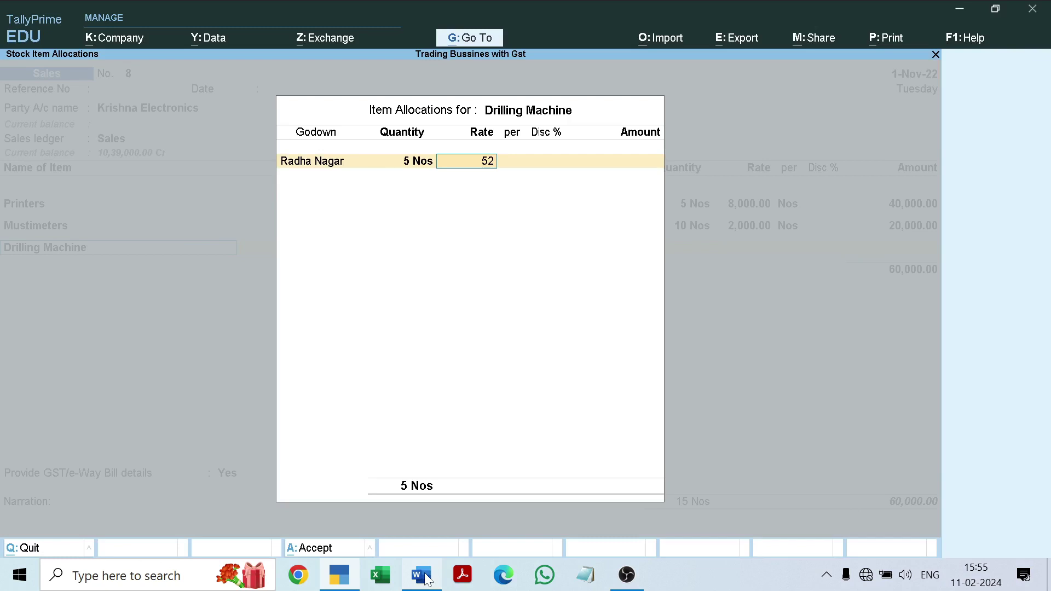
pyautogui.press('Return')
pyautogui.press('Return')
pyautogui.press('Return')
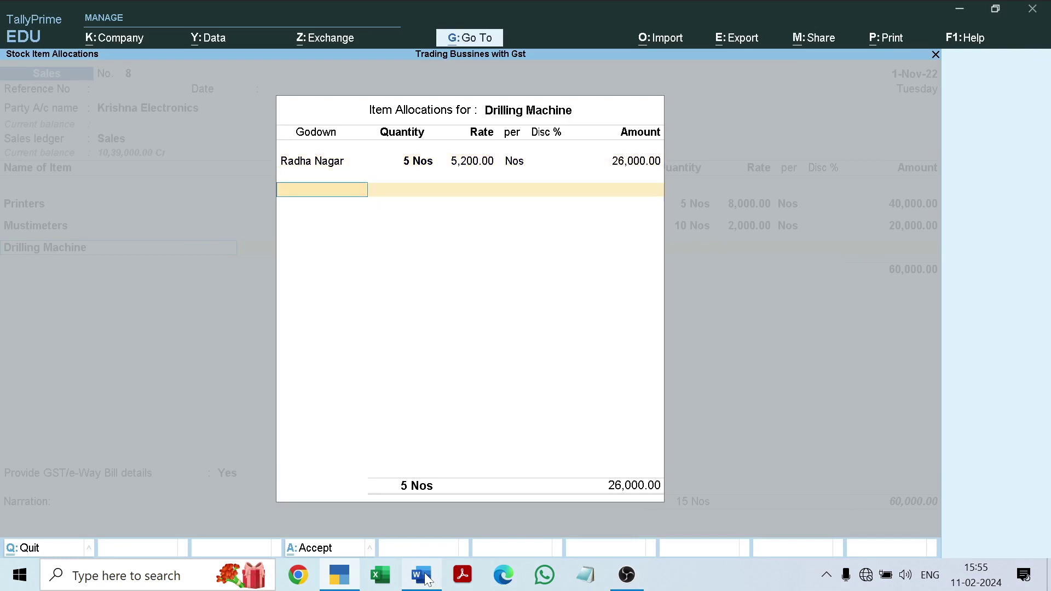
pyautogui.press('Return')
pyautogui.press('Return')
pyautogui.press('Return')
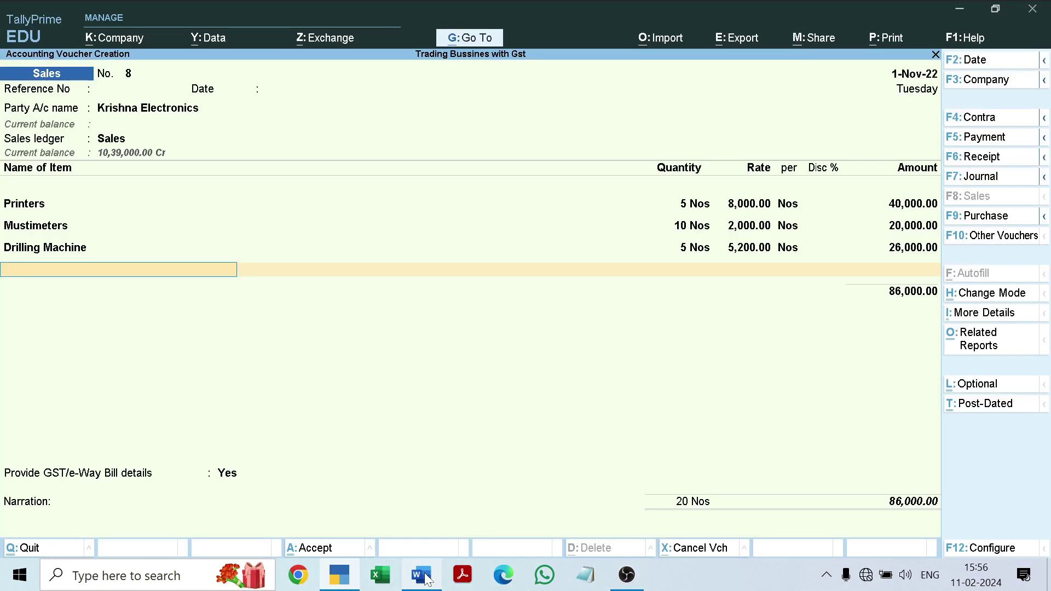
# Step: Check the fourth item in the Word document and add Light for Vehicles to the voucher from the Radha Nagar godown
pyautogui.click(421, 575)
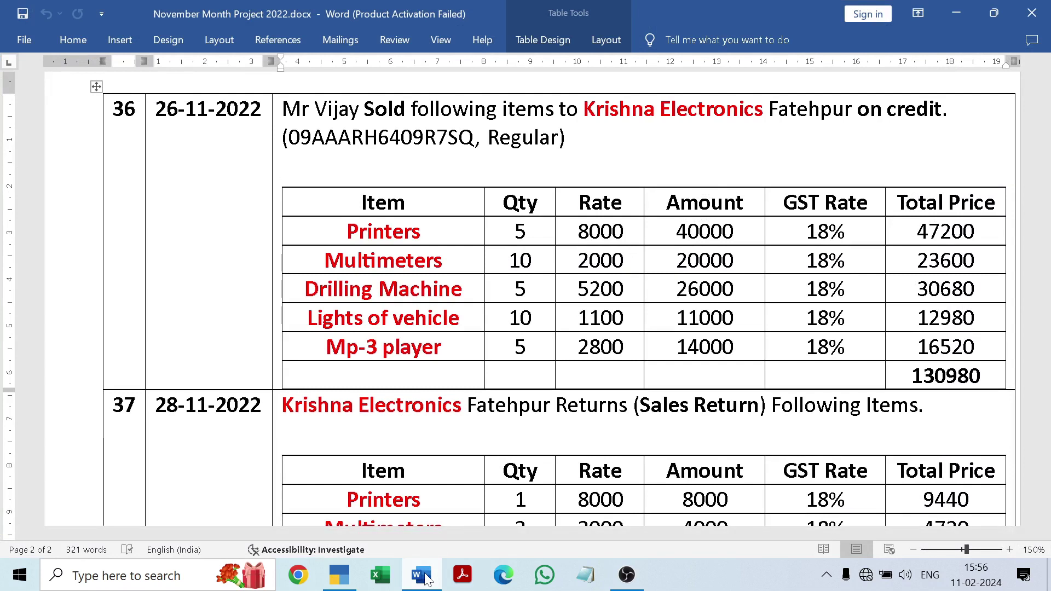
pyautogui.click(426, 577)
pyautogui.write('Li')
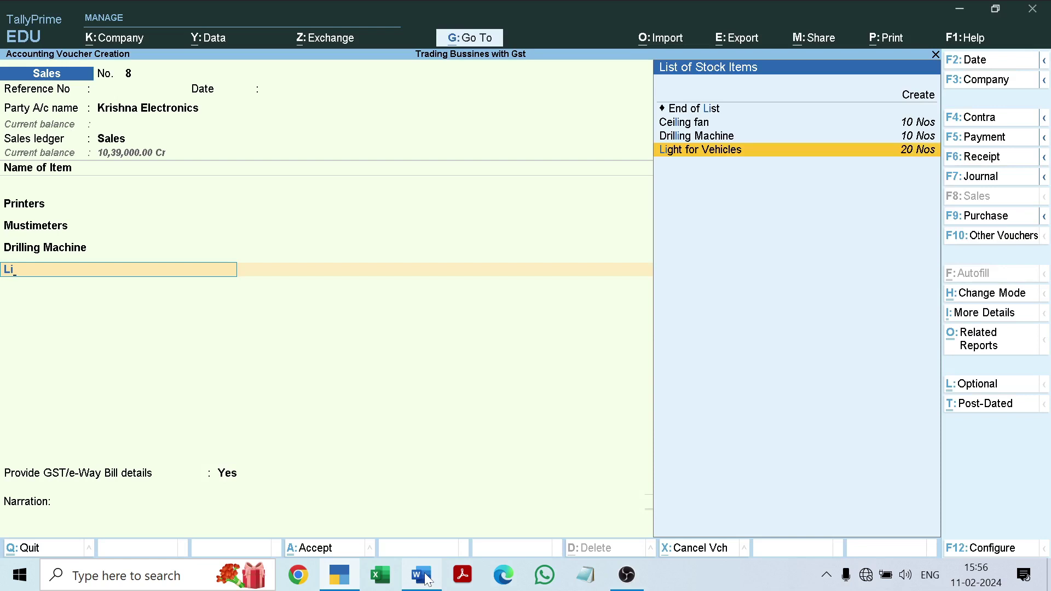
pyautogui.press('Return')
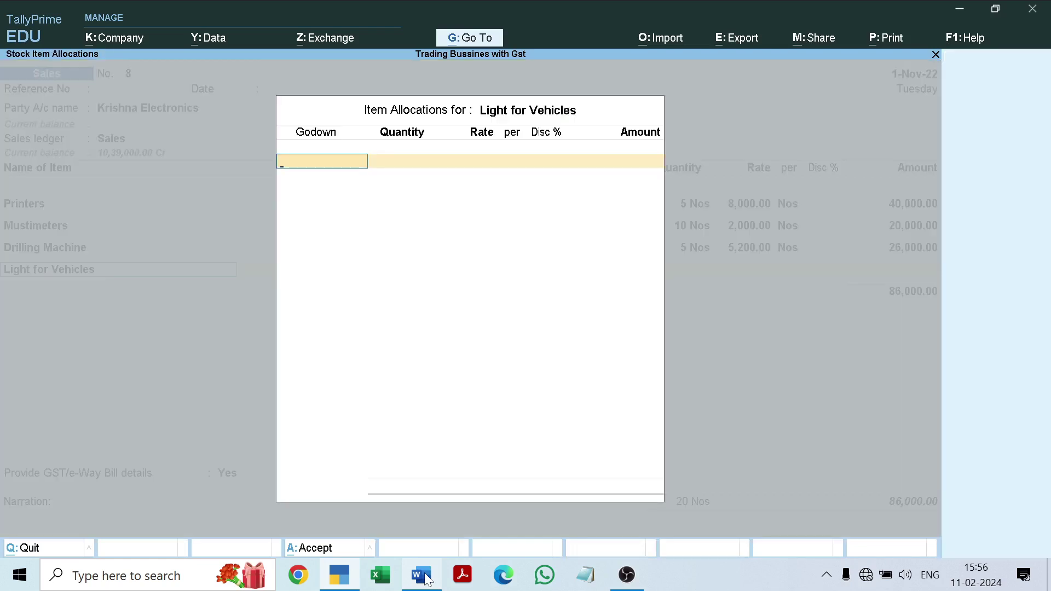
pyautogui.write('R')
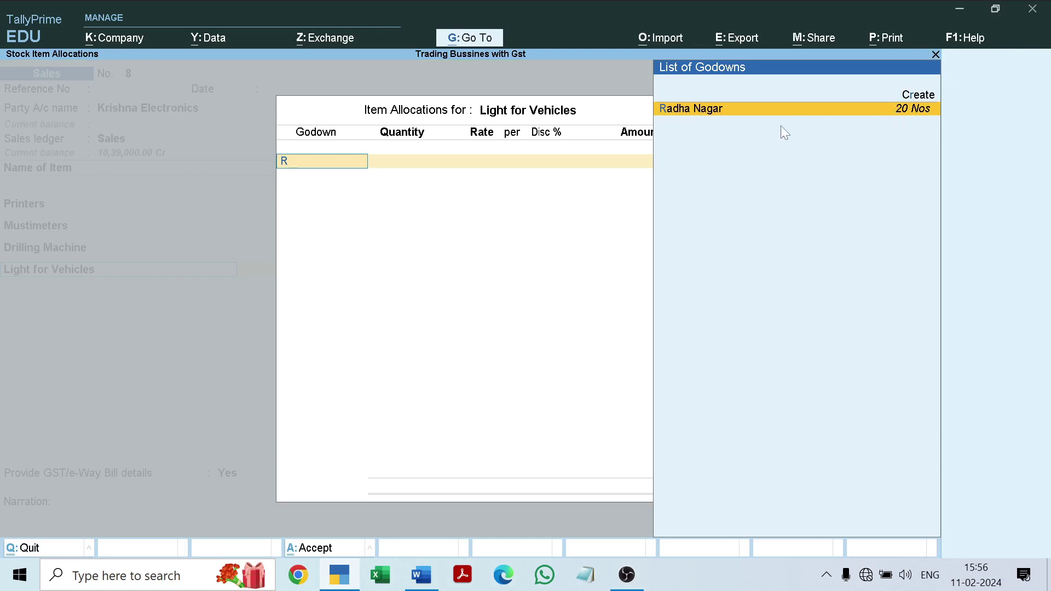
pyautogui.press('Return')
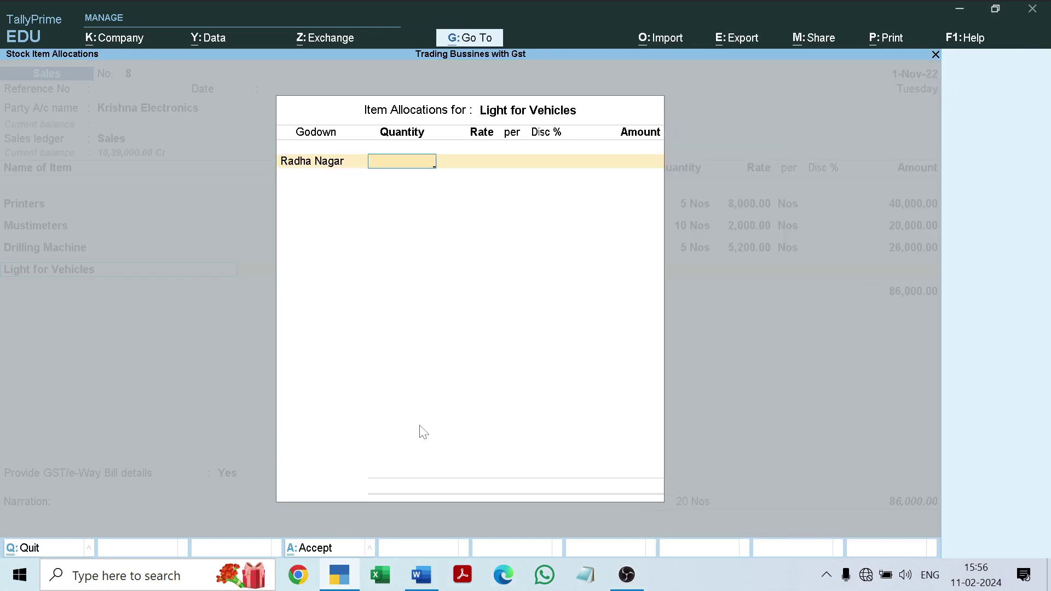
# Step: Using the Word document's figures, enter 10 Nos at a rate of 1100 without discount for Light for Vehicles and complete the line
pyautogui.click(422, 576)
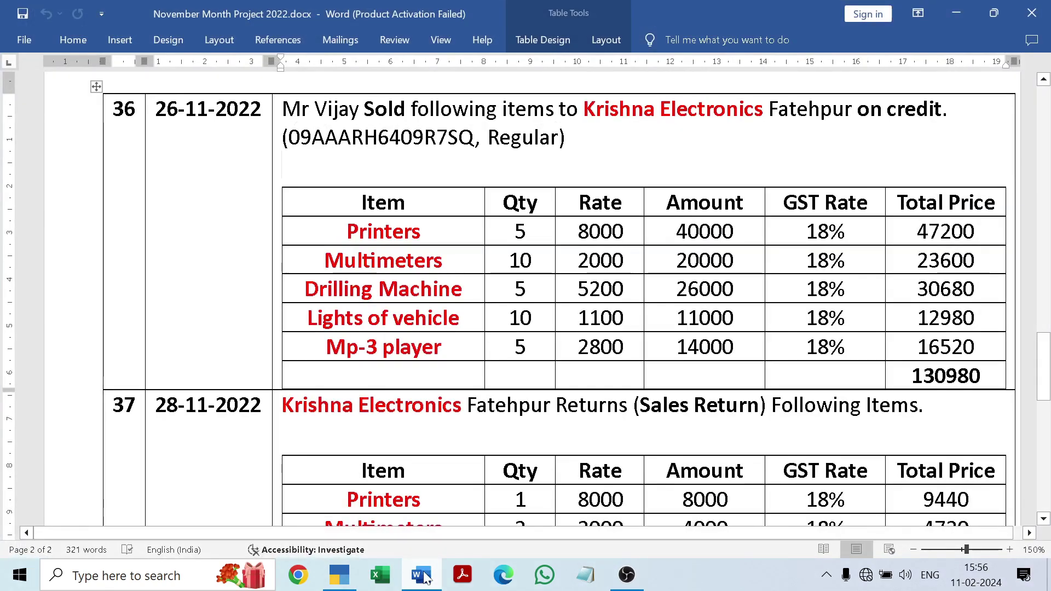
pyautogui.click(423, 576)
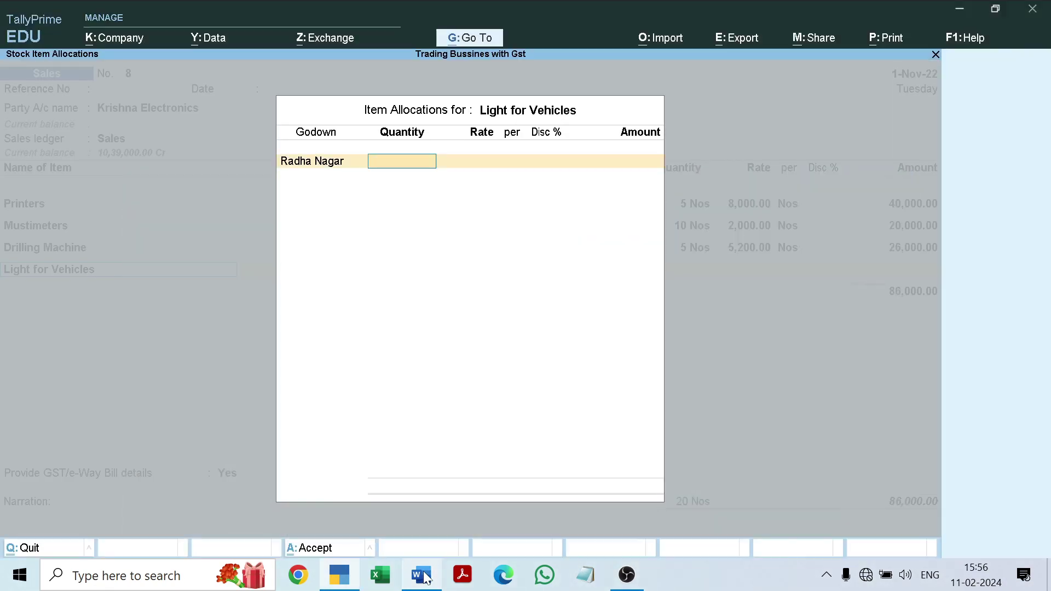
pyautogui.write('10')
pyautogui.press('Return')
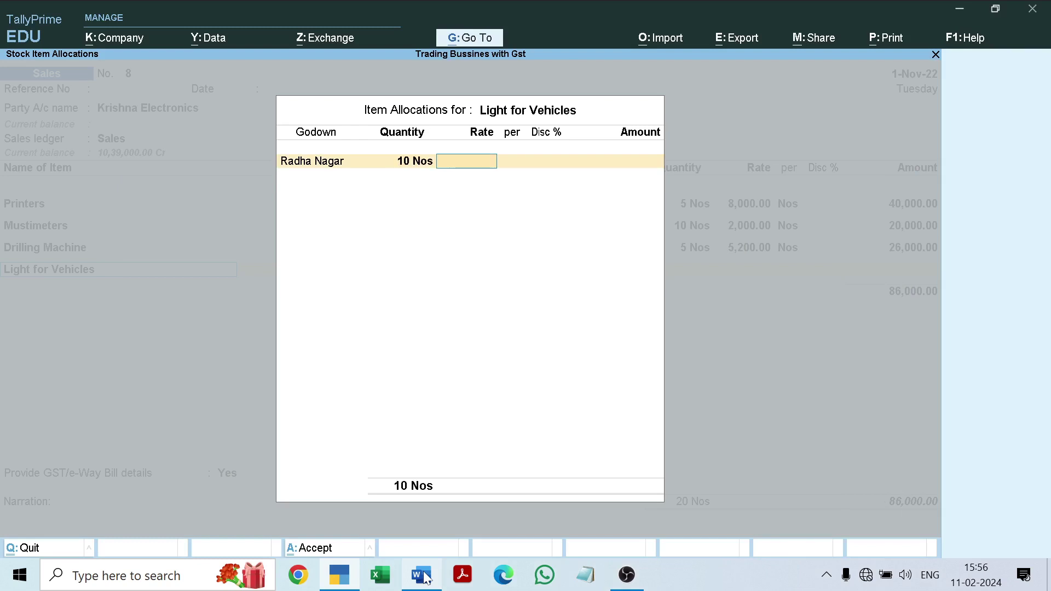
pyautogui.write('1100')
pyautogui.press('Return')
pyautogui.press('Return')
pyautogui.press('Return')
pyautogui.press('Return')
pyautogui.press('Return')
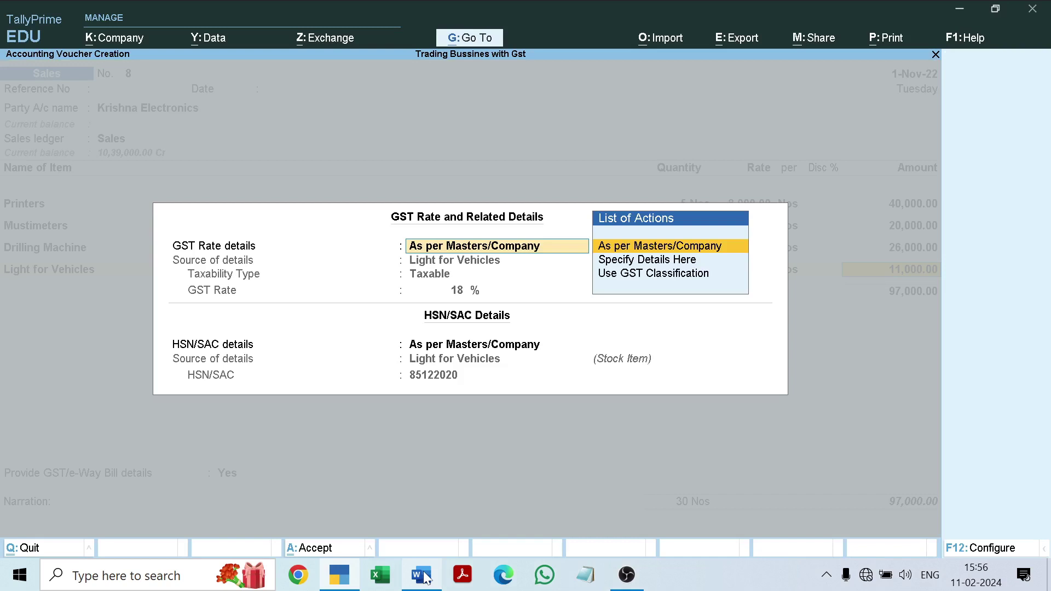
pyautogui.press('Return')
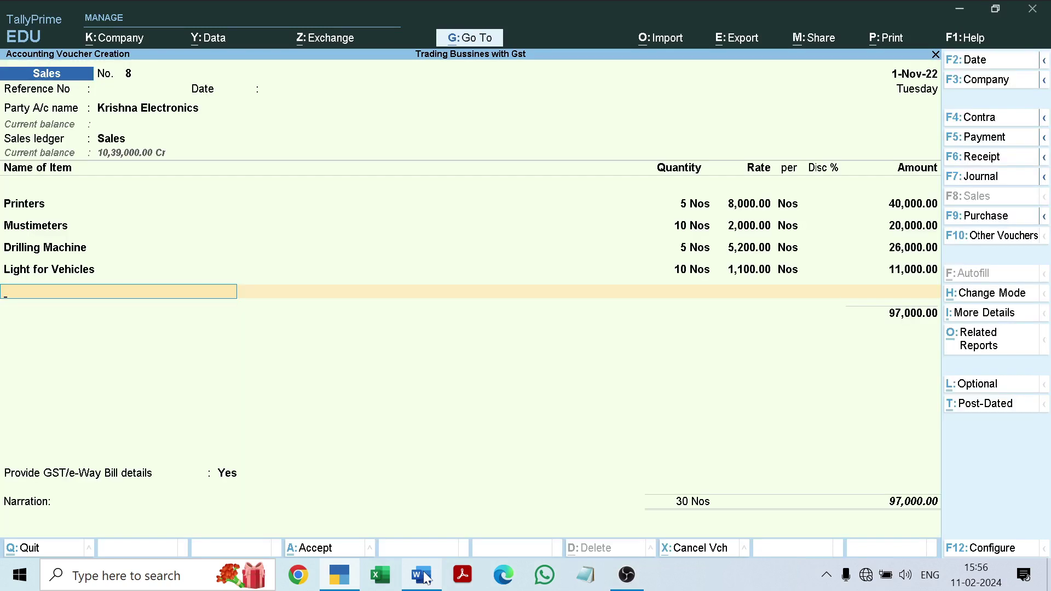
# Step: Check the fifth item in the Word document and add MP-3 Player to the voucher from the Radha Nagar godown
pyautogui.click(422, 575)
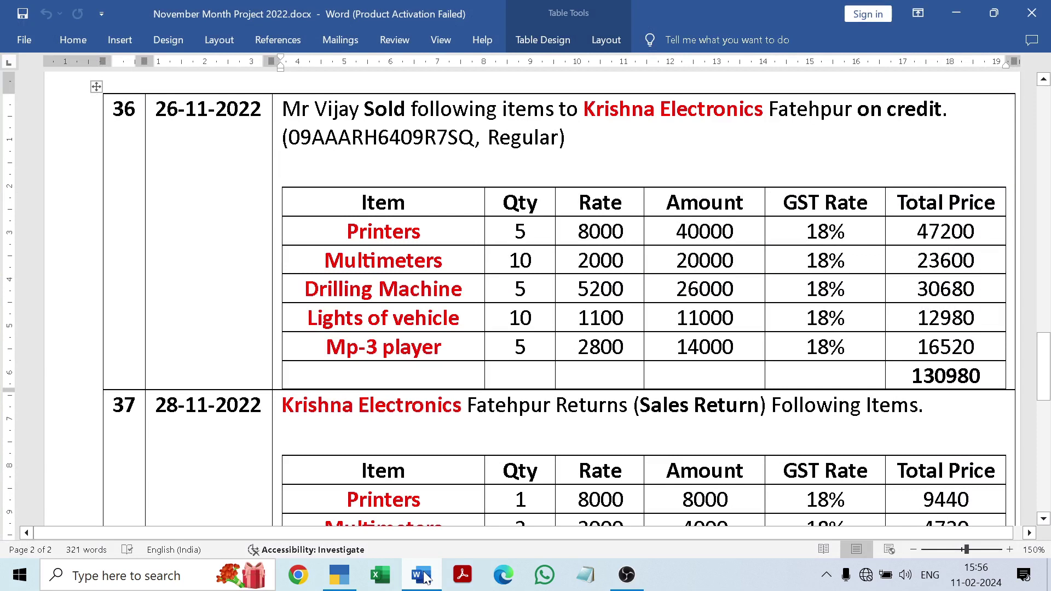
pyautogui.click(421, 575)
pyautogui.write('m')
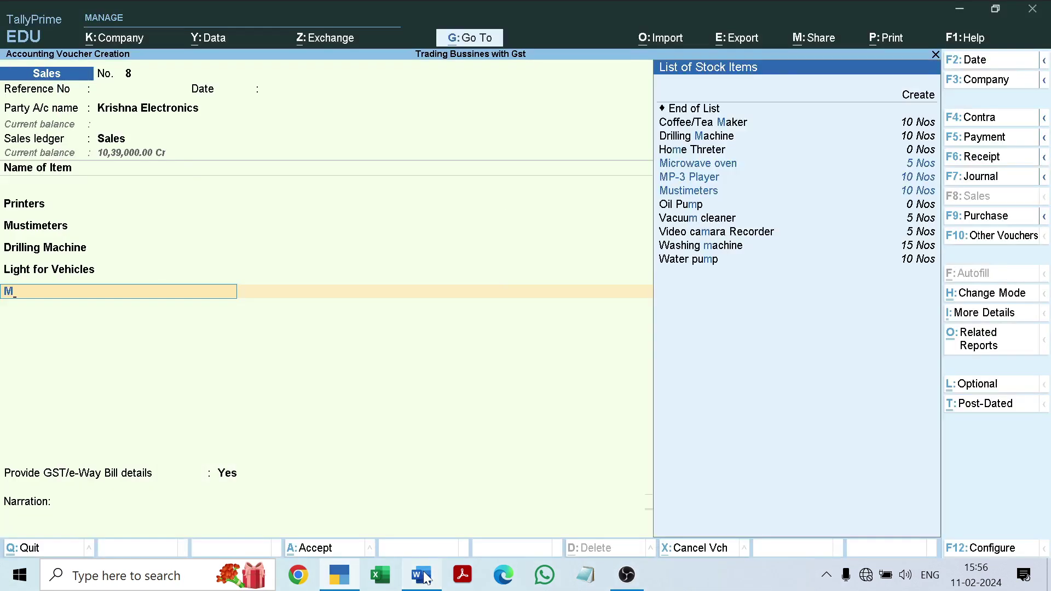
pyautogui.write('p')
pyautogui.press('Return')
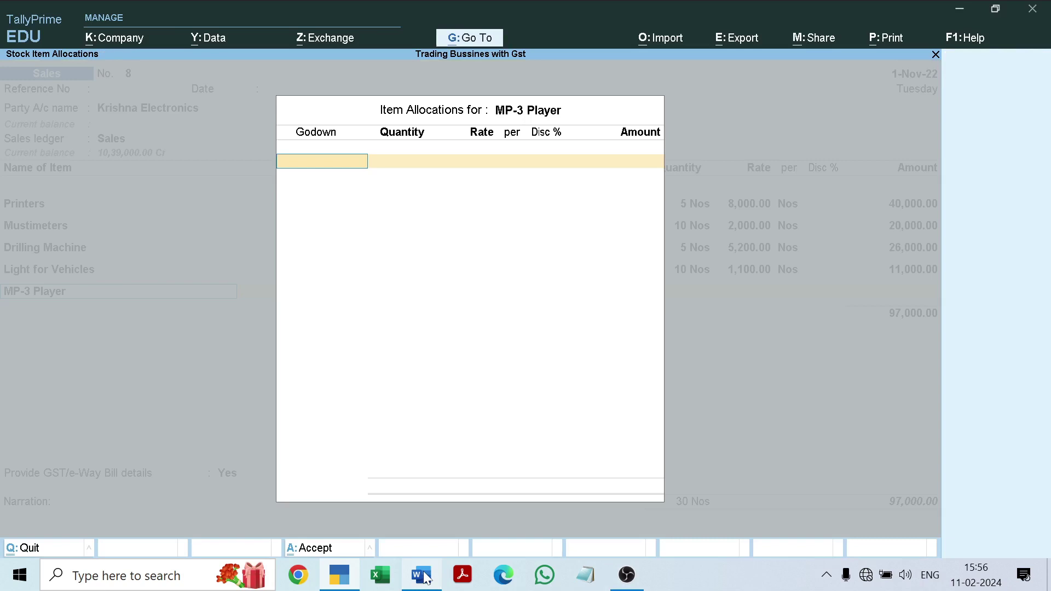
pyautogui.write('R')
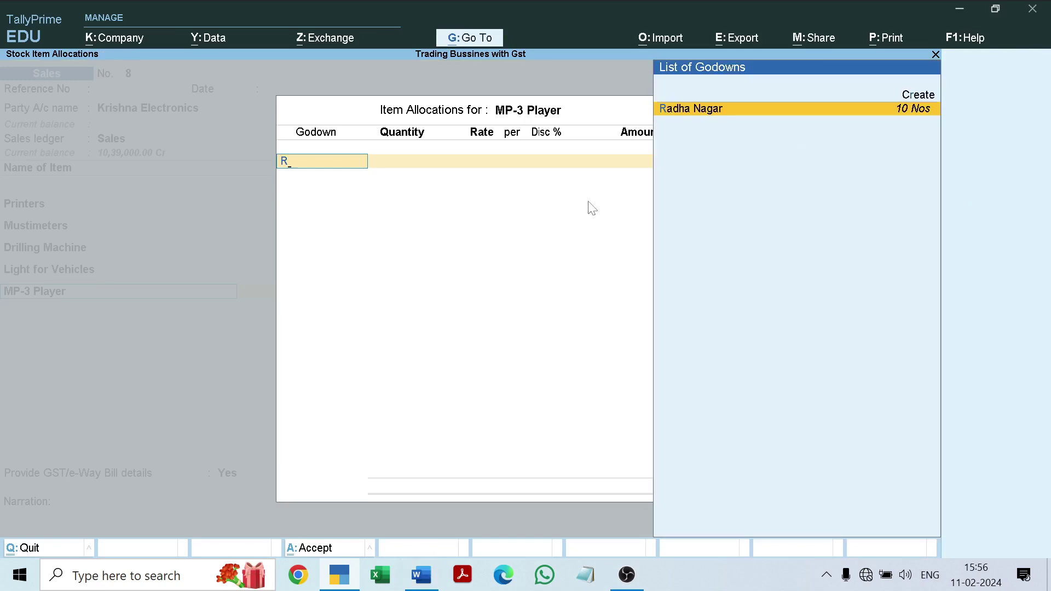
pyautogui.press('Return')
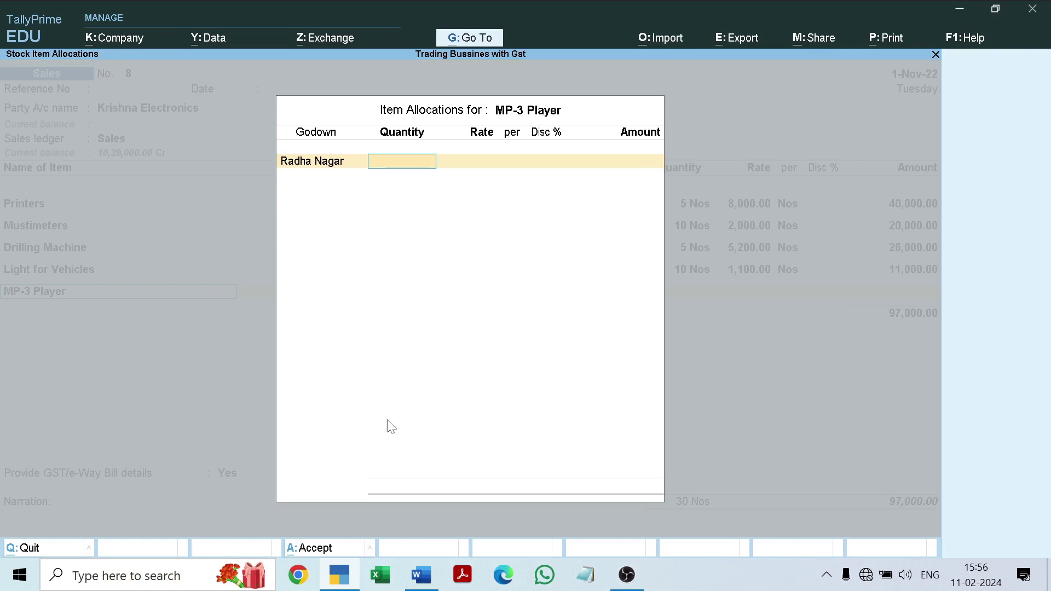
# Step: Using the Word document's figures, enter 5 Nos at a rate of 2800 without discount for MP-3 Player and complete the line
pyautogui.click(422, 577)
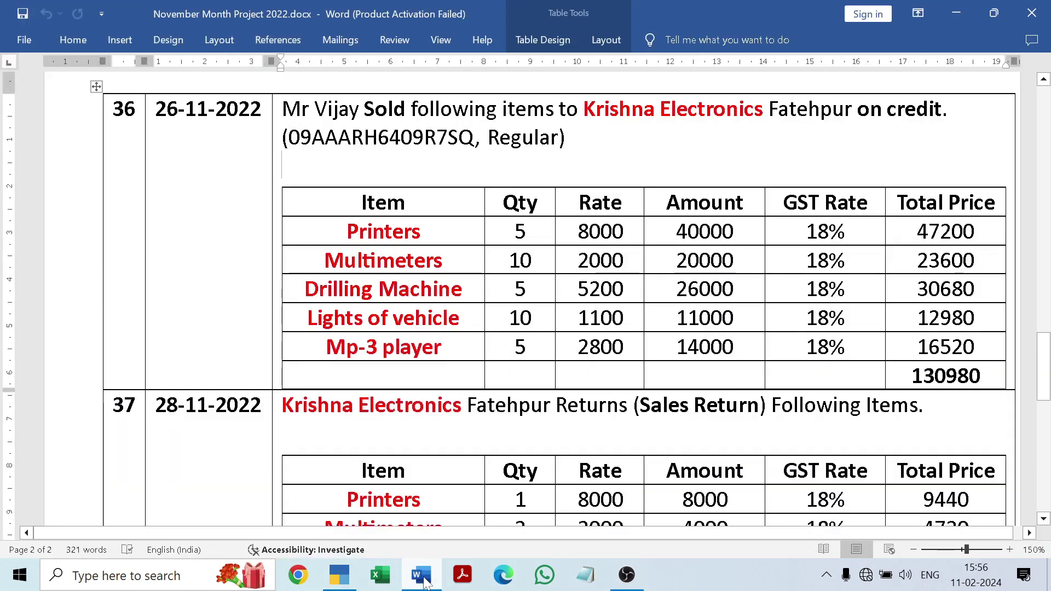
pyautogui.click(424, 580)
pyautogui.write('5')
pyautogui.press('Return')
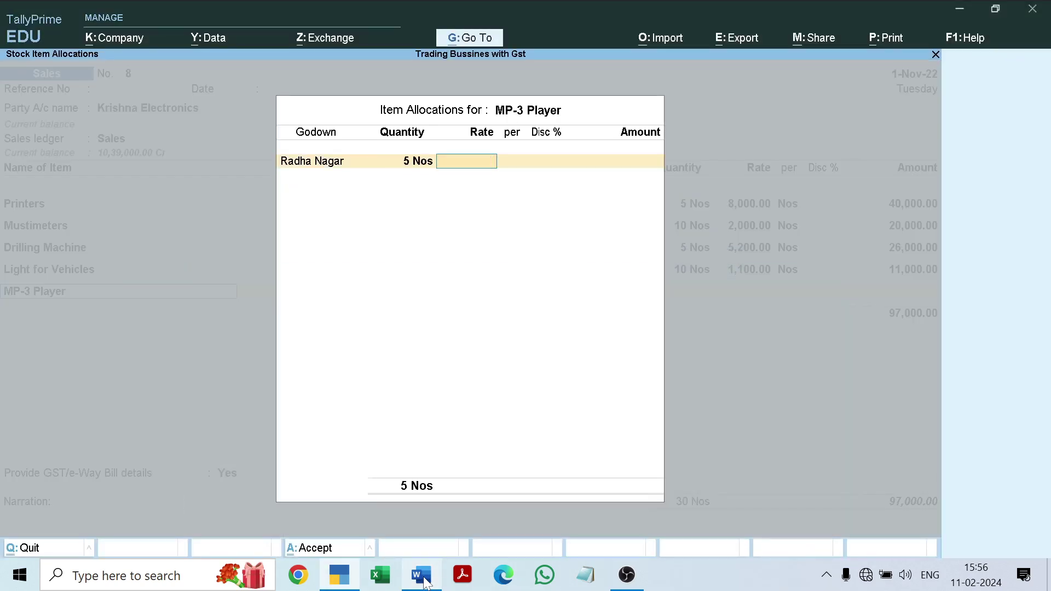
pyautogui.write('28')
pyautogui.press('BackSpace')
pyautogui.write('800')
pyautogui.press('Return')
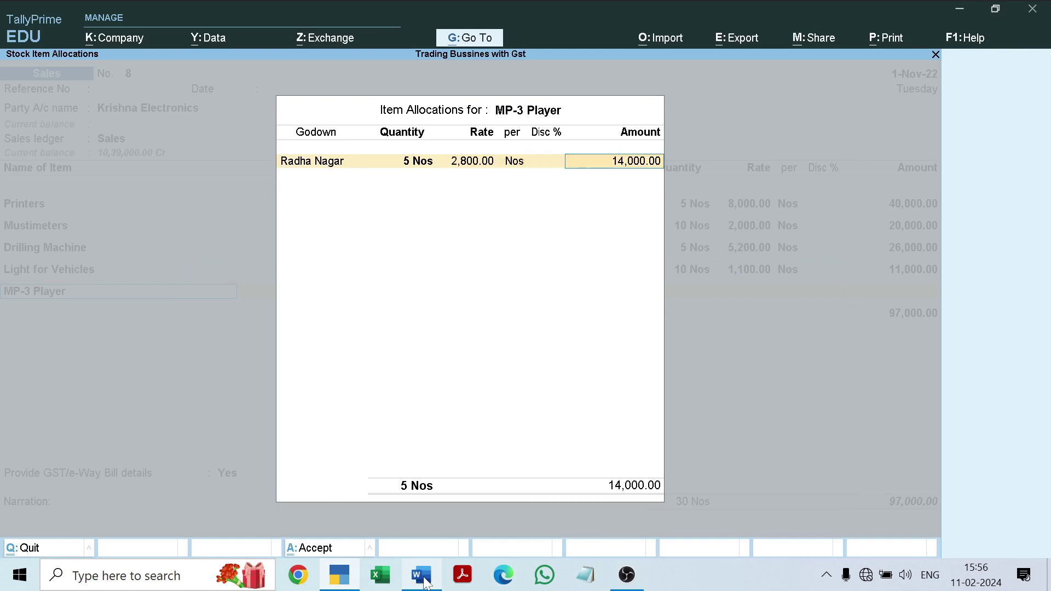
pyautogui.press('Return')
pyautogui.press('Return')
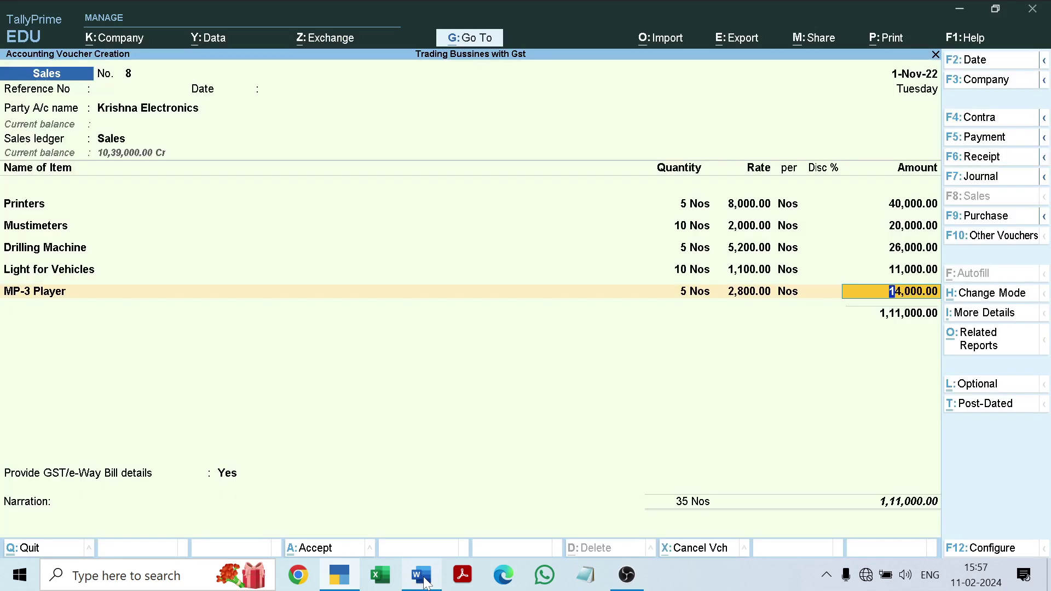
pyautogui.press('Return')
pyautogui.press('Return')
pyautogui.press('Return')
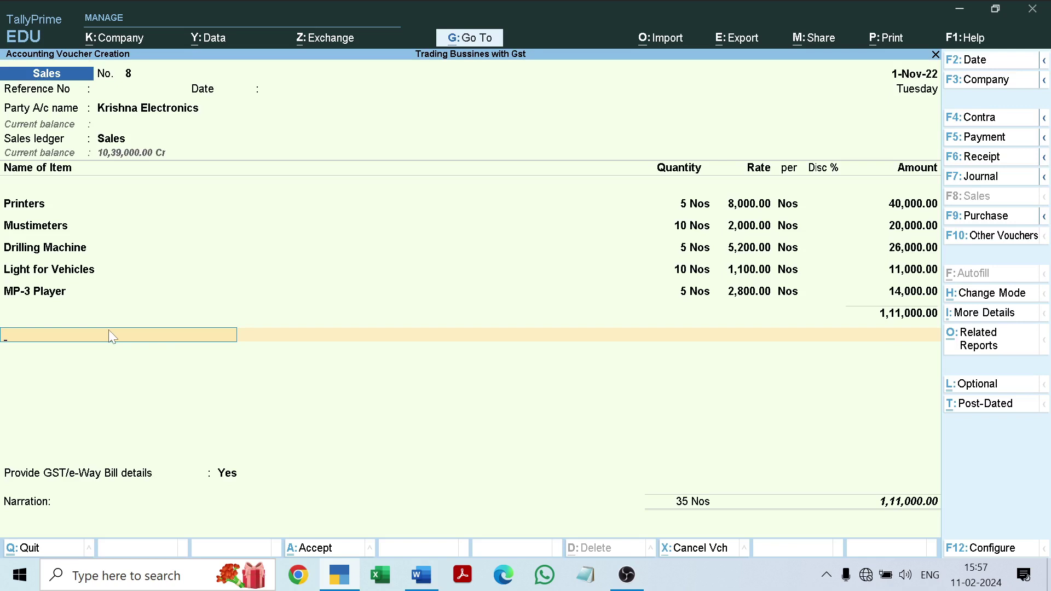
# Step: Go back to the MP-3 Player line and review its GST rate and HSN/SAC details, keeping As per Masters/Company
pyautogui.press('BackSpace')
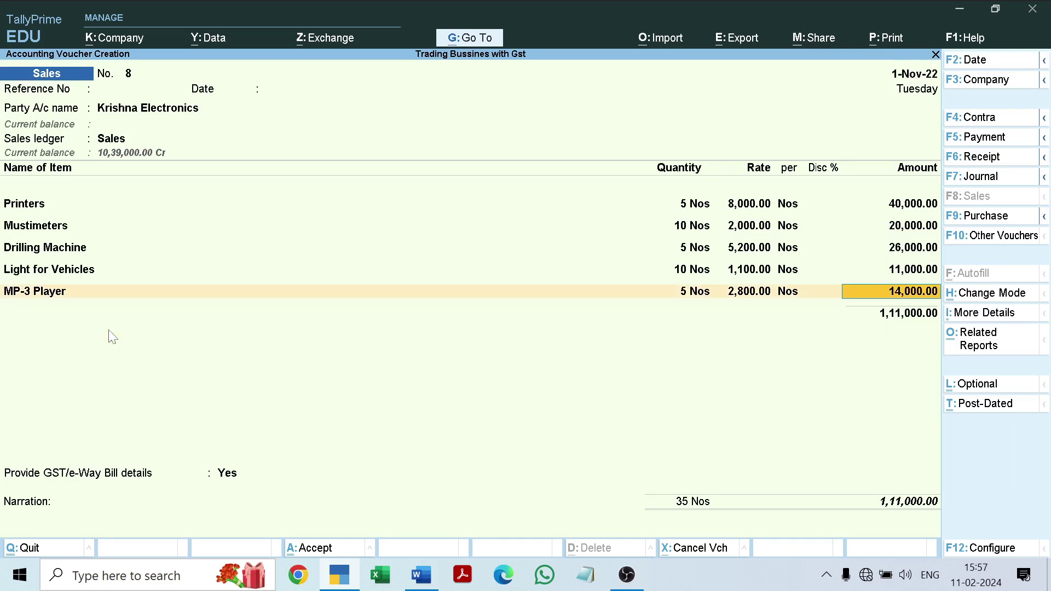
pyautogui.press('Return')
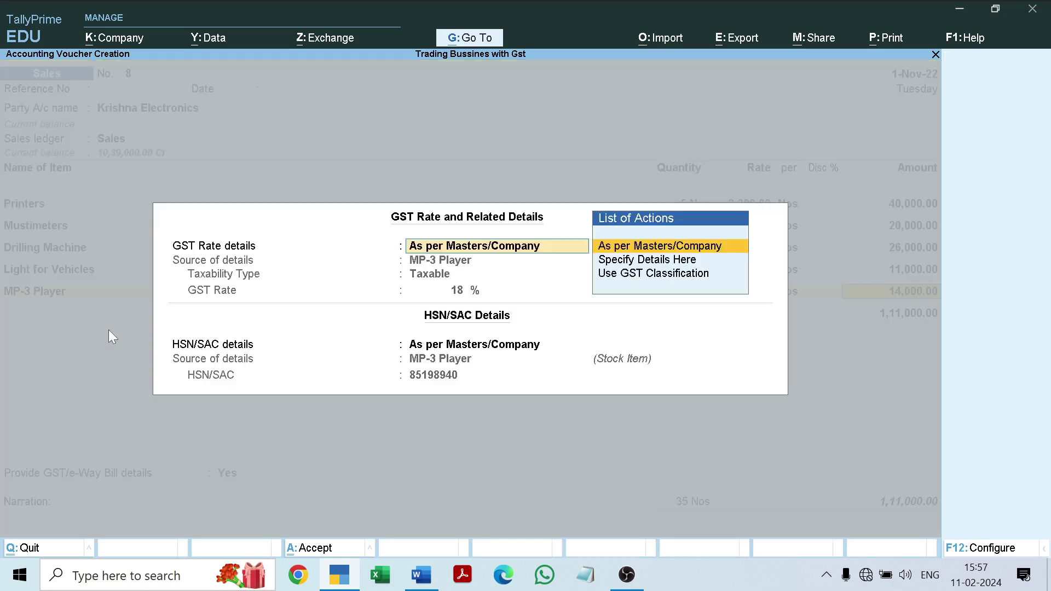
pyautogui.press('Return')
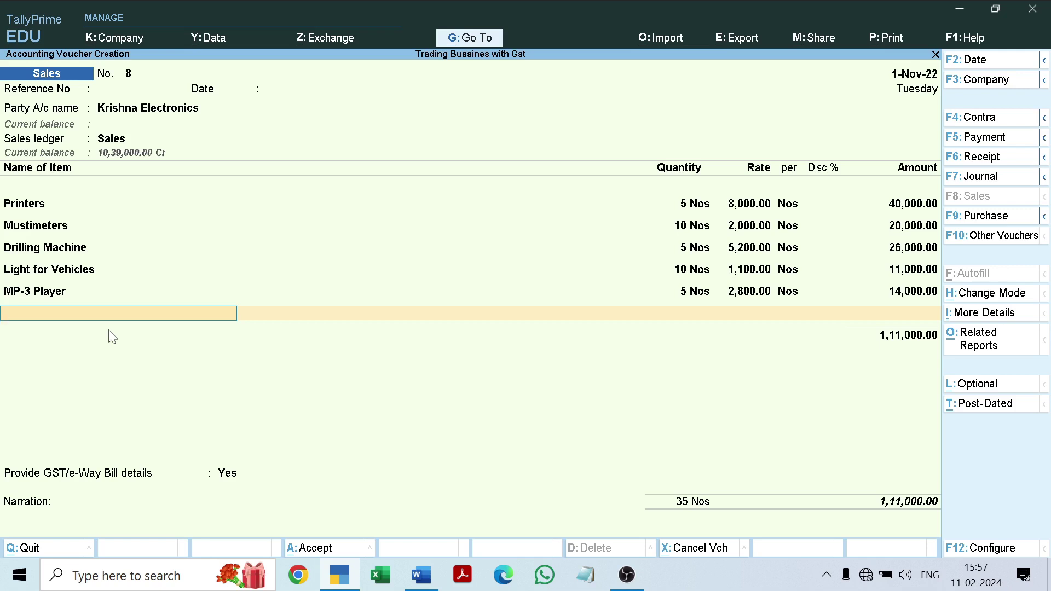
# Step: End the item list and add the CGST and SGST ledgers with their automatically calculated amounts
pyautogui.press('Return')
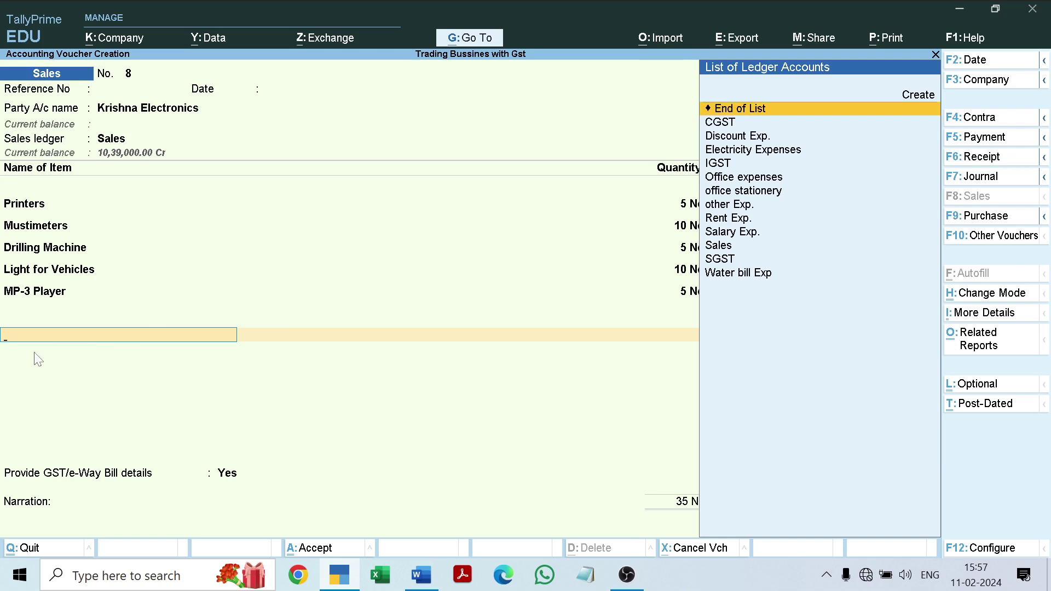
pyautogui.write('C')
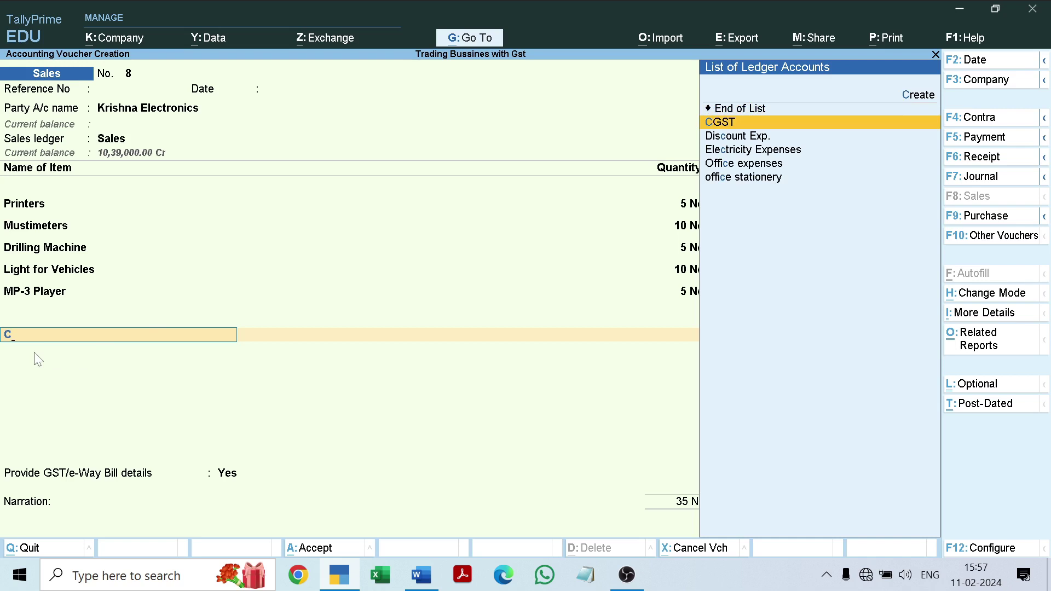
pyautogui.press('Return')
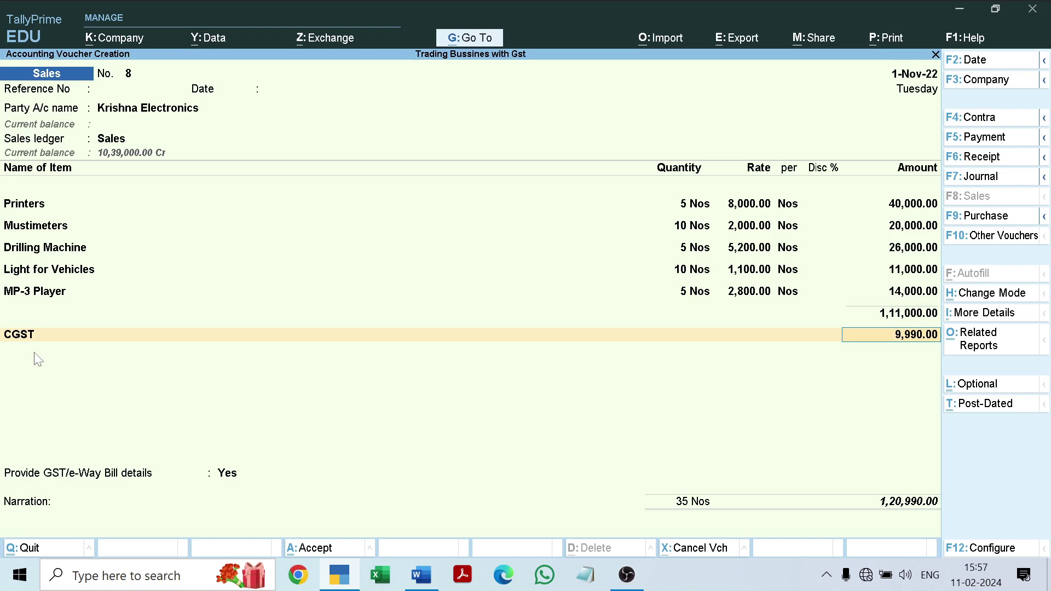
pyautogui.press('Return')
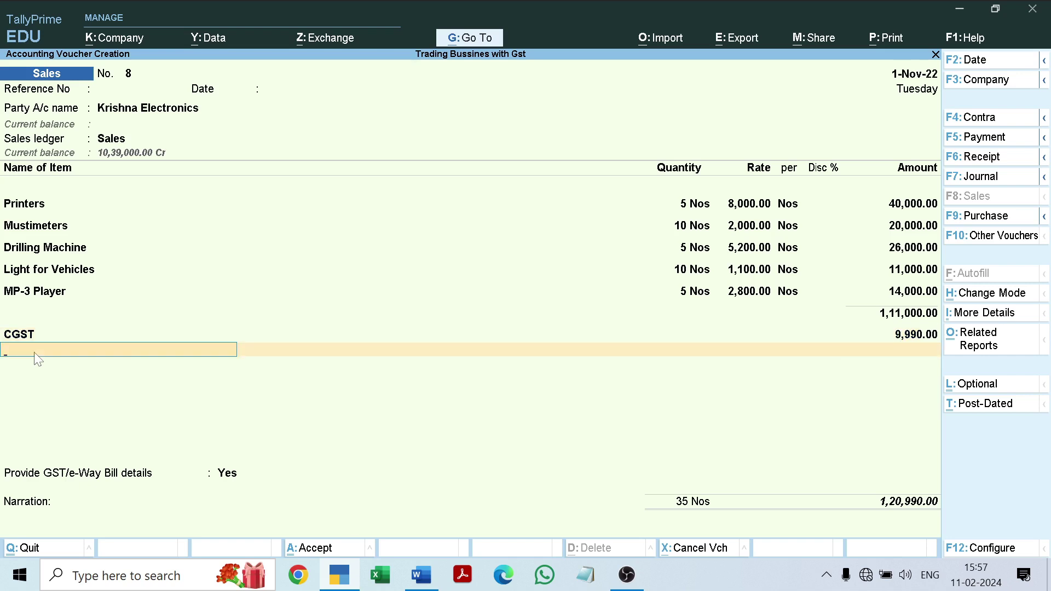
pyautogui.write('S')
pyautogui.press('Down')
pyautogui.press('Down')
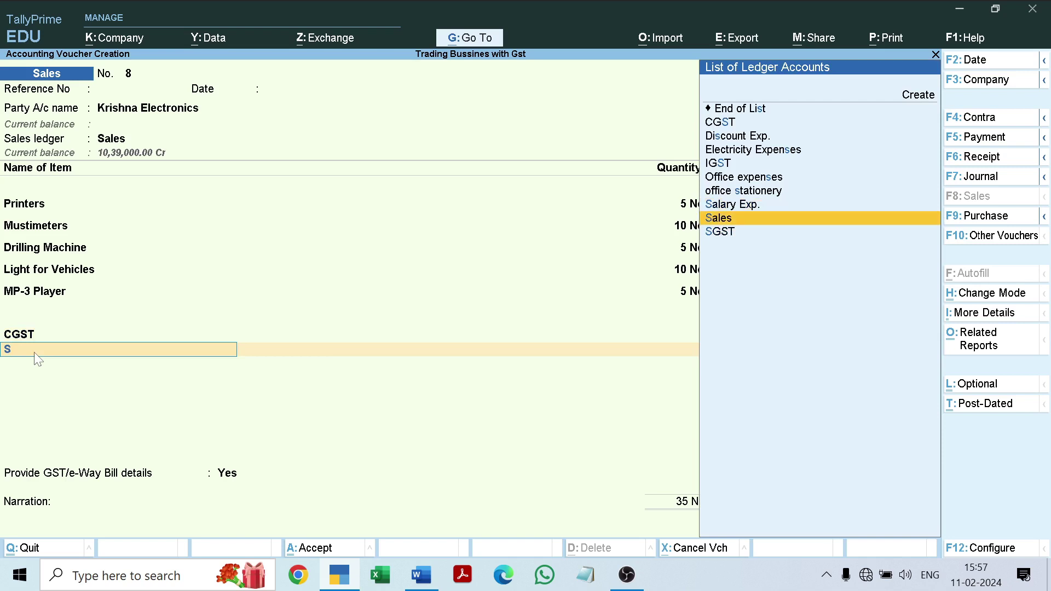
pyautogui.press('Return')
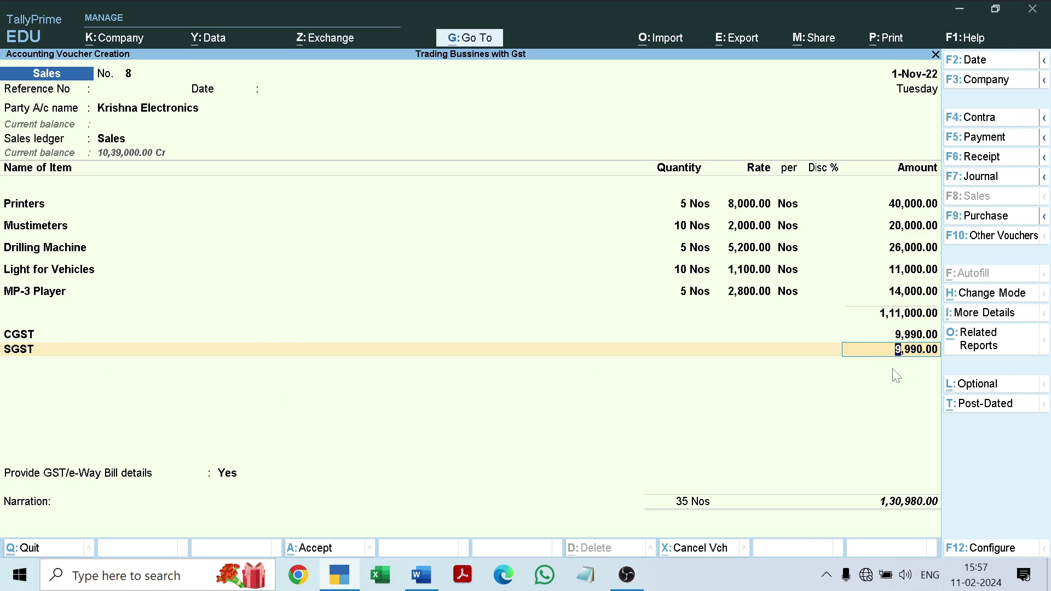
pyautogui.press('Return')
# Step: Finish the ledger entries and set Provide GST/e-Way Bill details to No
pyautogui.press('Return')
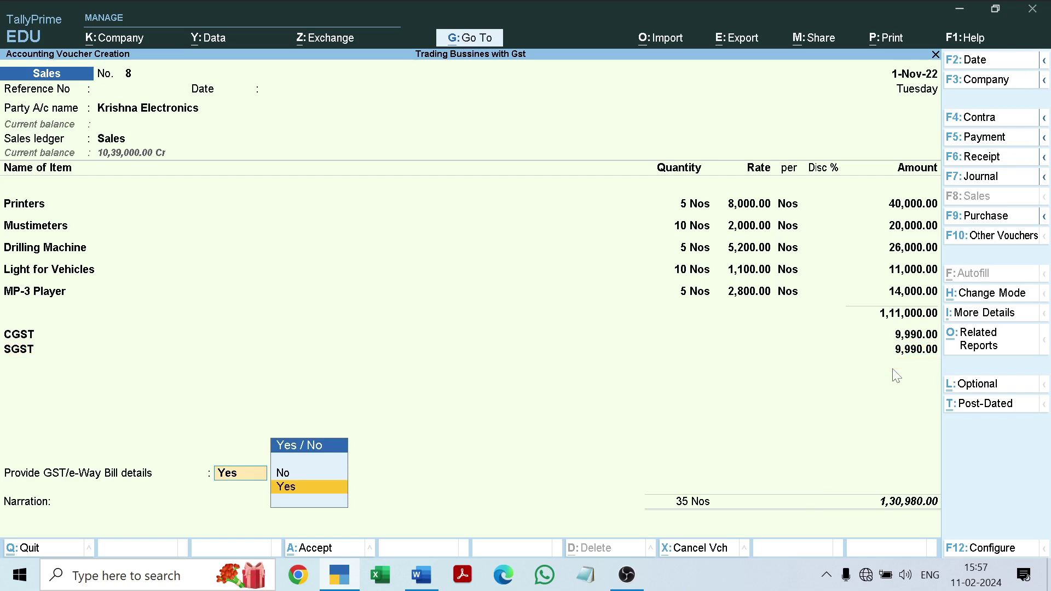
pyautogui.press('Up')
pyautogui.press('Return')
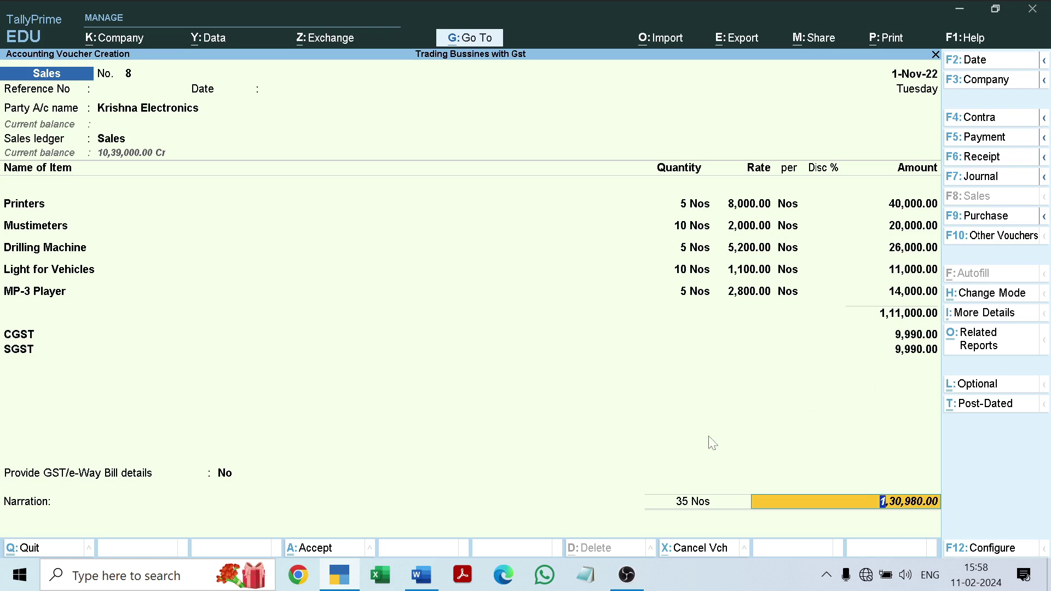
# Step: Check the sale total against the Word document and set the bill-wise reference for Krishna Electronics to New Ref 8
pyautogui.click(421, 575)
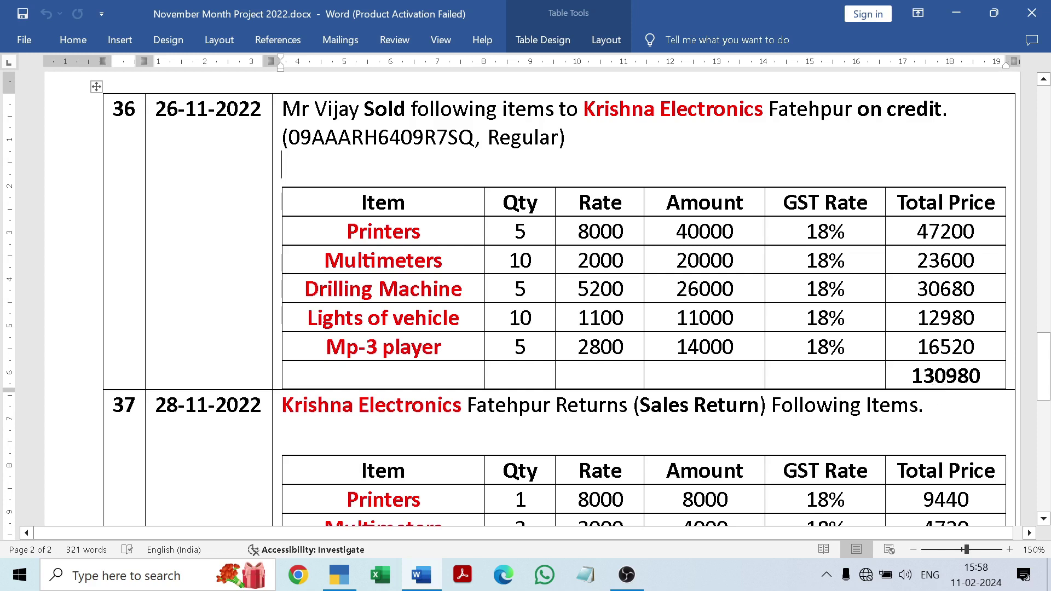
pyautogui.click(625, 573)
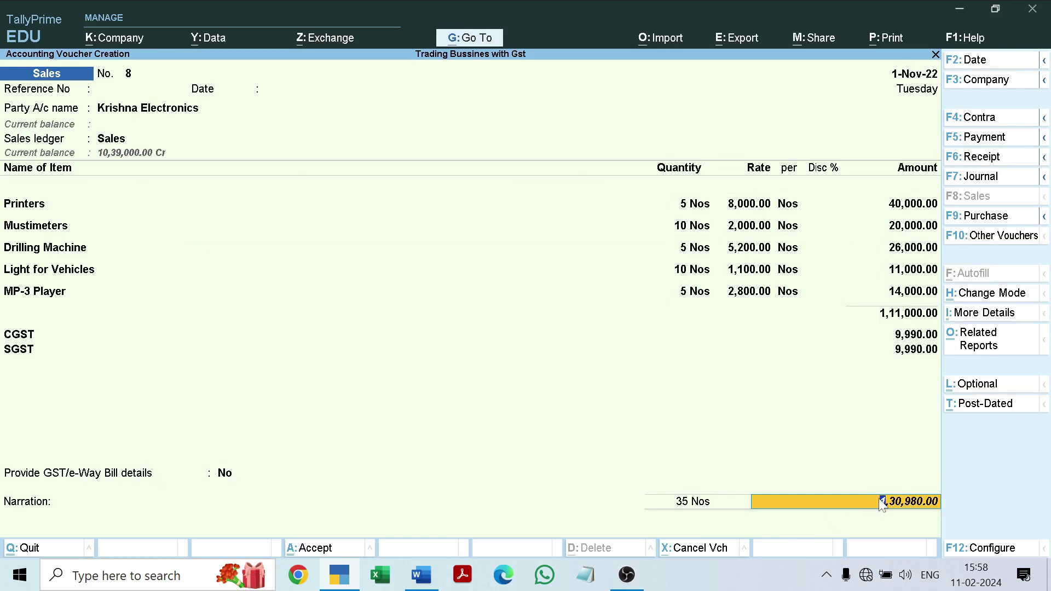
pyautogui.press('Return')
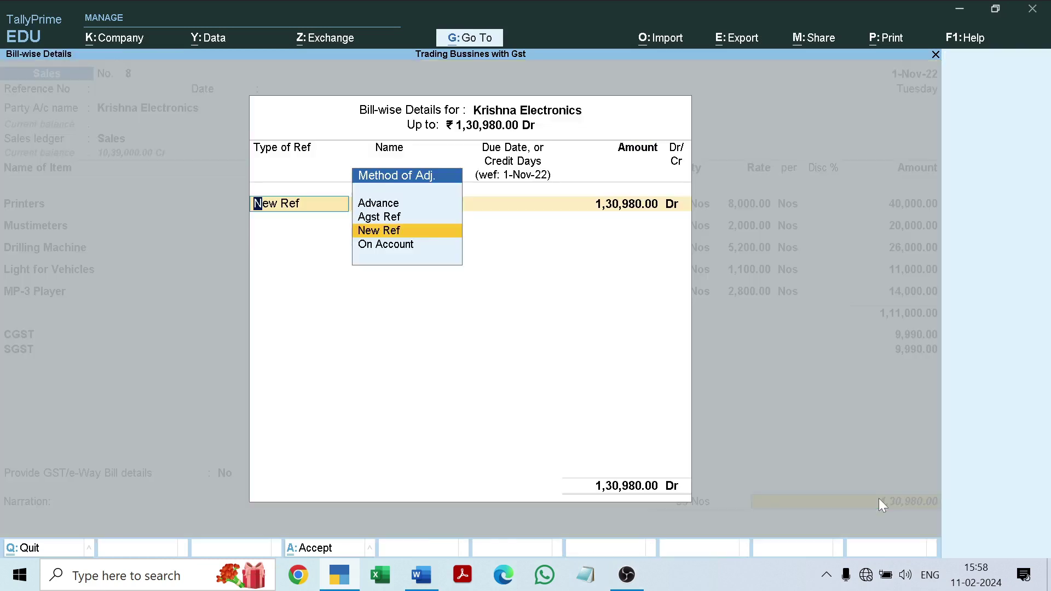
pyautogui.press('Return')
pyautogui.press('Return')
pyautogui.press('Return')
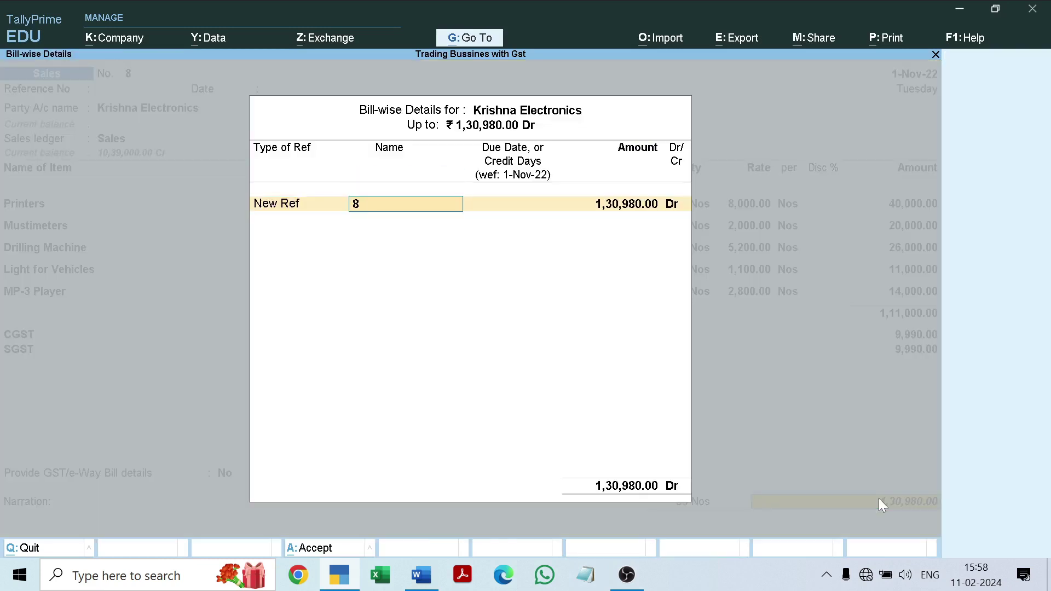
# Step: Complete the bill-wise details, accept the sales voucher and decline sending its details for e-Way Bill generation
pyautogui.press('Return')
pyautogui.press('Return')
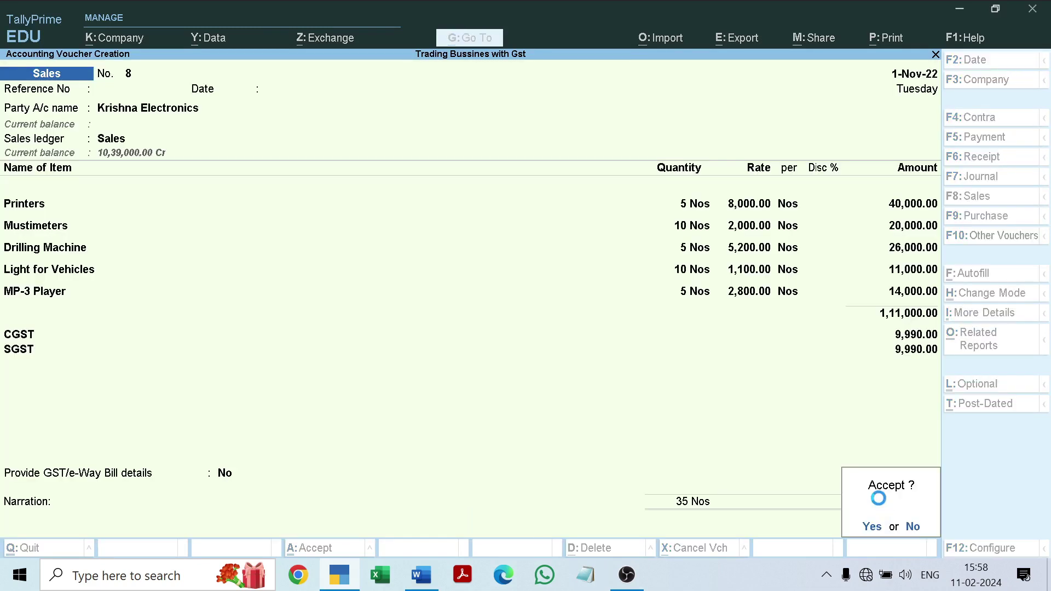
pyautogui.press('Return')
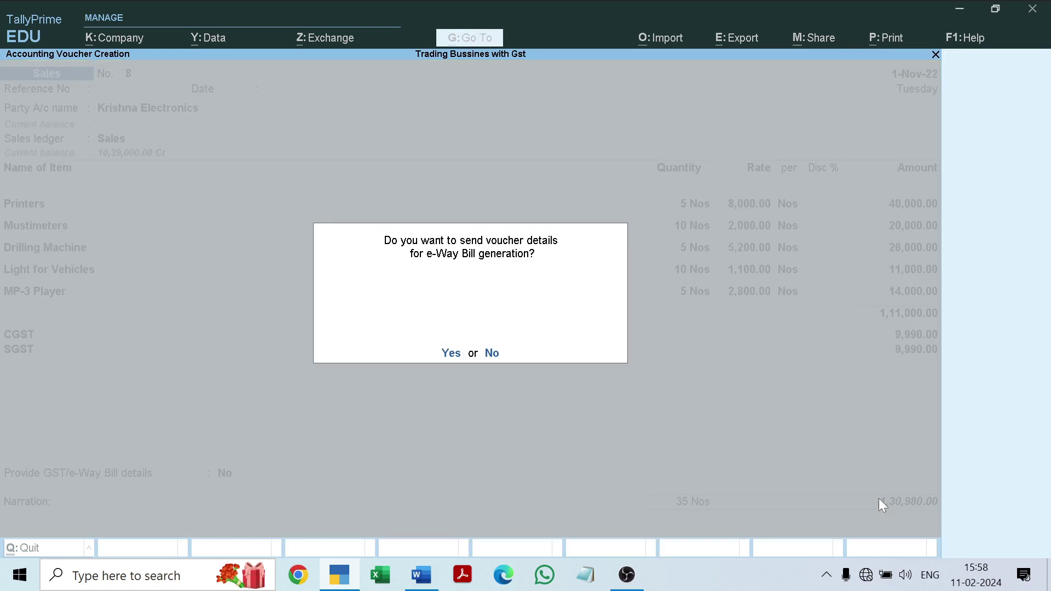
pyautogui.click(491, 353)
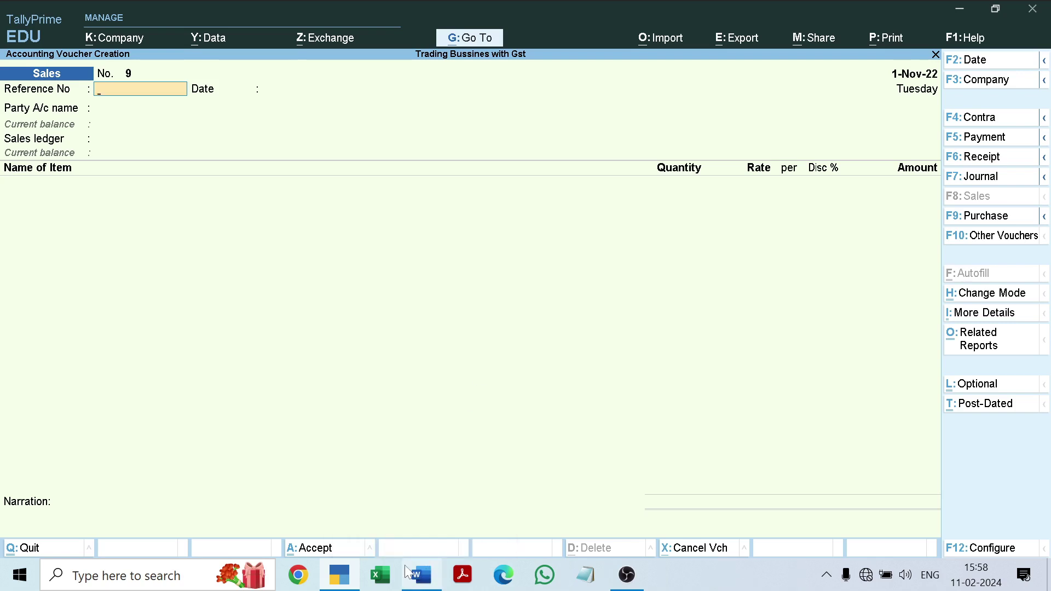
# Step: Leave voucher entry and open the Krishna Electronics sales voucher from the Day Book
pyautogui.press('Escape')
pyautogui.press('Down')
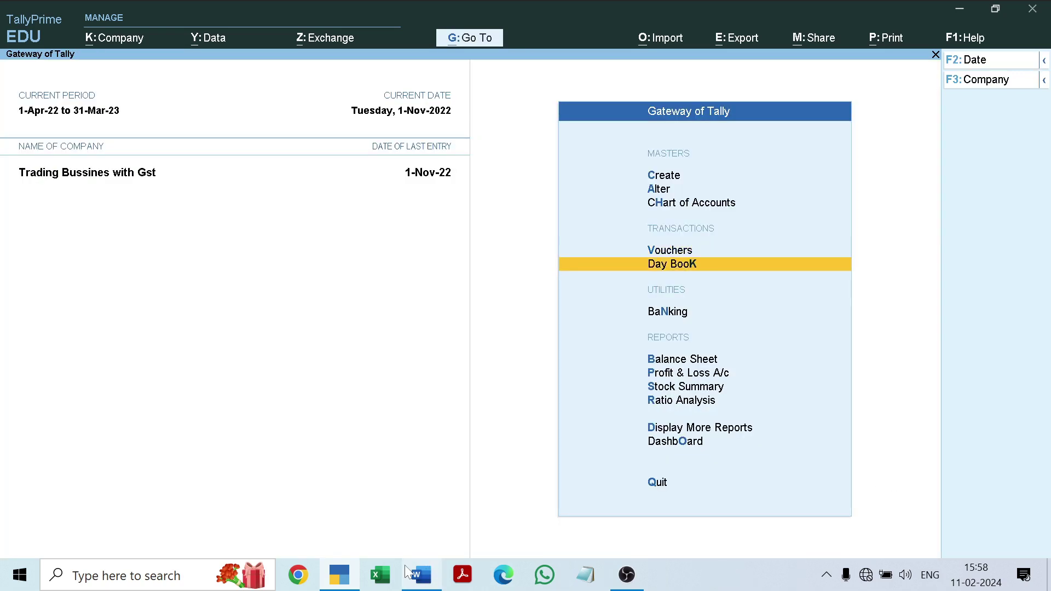
pyautogui.press('Return')
pyautogui.press('Down')
pyautogui.press('Down')
pyautogui.press('Down')
pyautogui.press('Down')
pyautogui.press('Down')
pyautogui.press('Down')
pyautogui.press('Down')
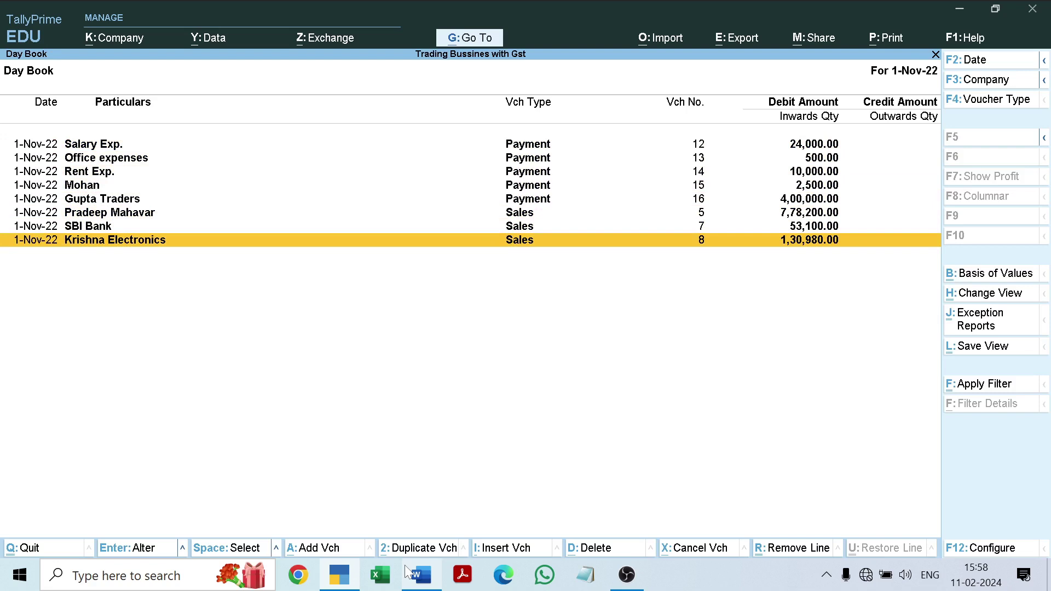
pyautogui.press('Return')
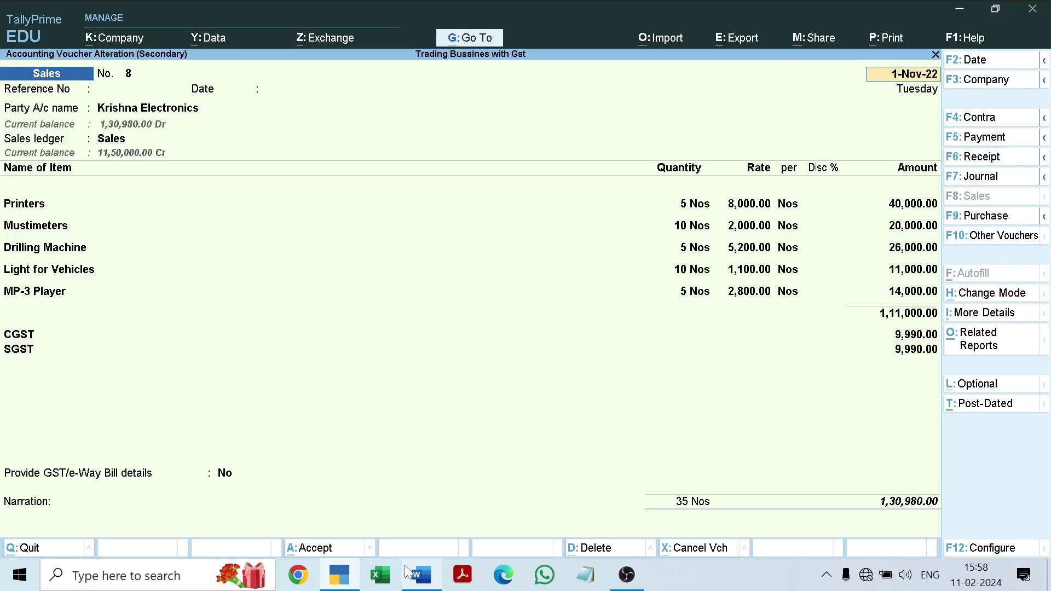
# Step: Preview the voucher's printed Tax Invoice at enlarged size, and close it and the voucher to return to the Day Book
pyautogui.press('ctrl')
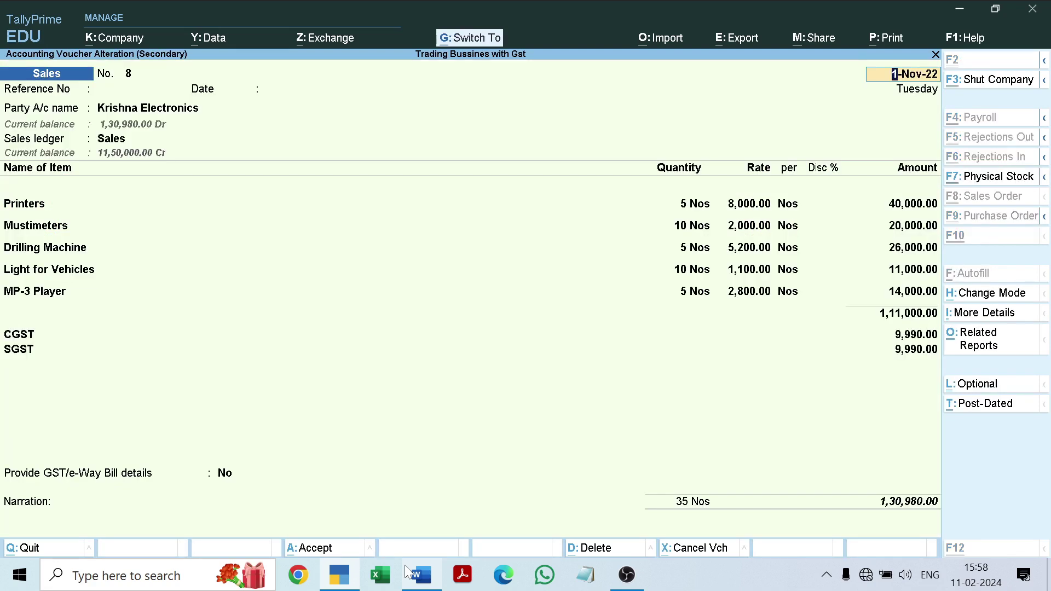
pyautogui.hotkey('ctrl', 'p')
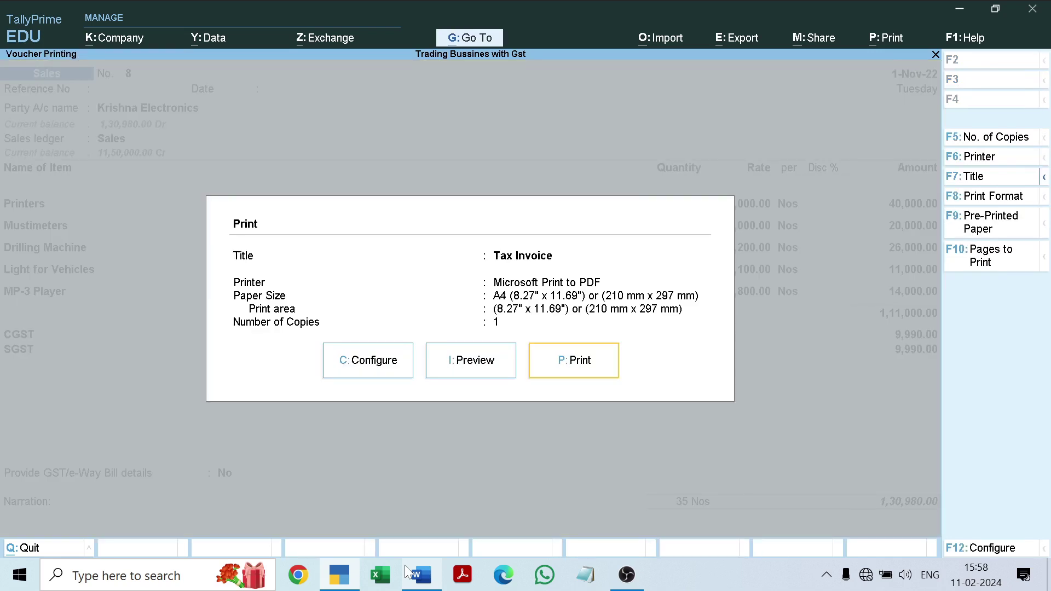
pyautogui.click(474, 361)
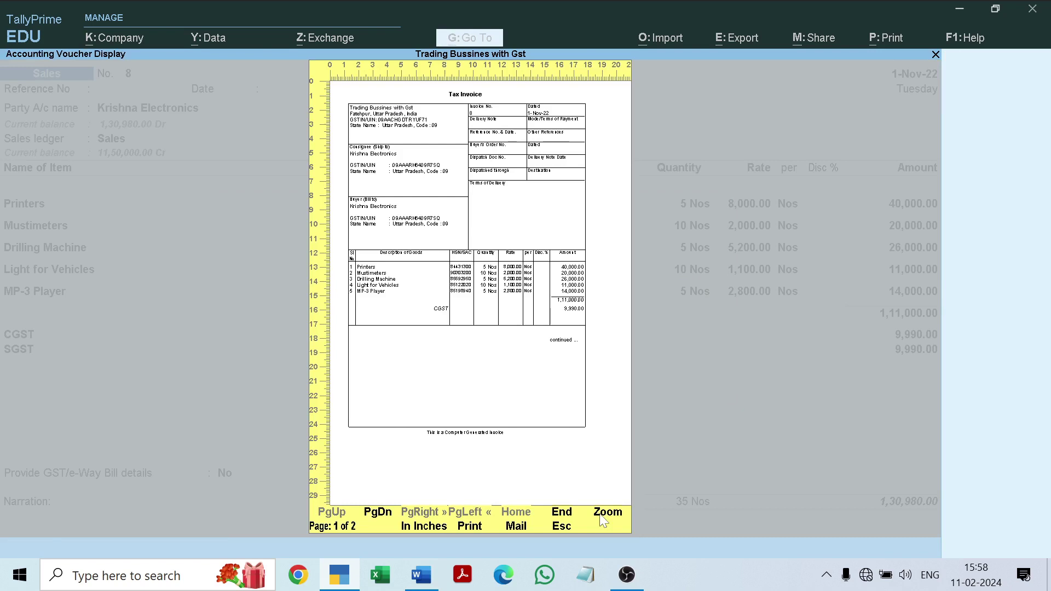
pyautogui.click(605, 518)
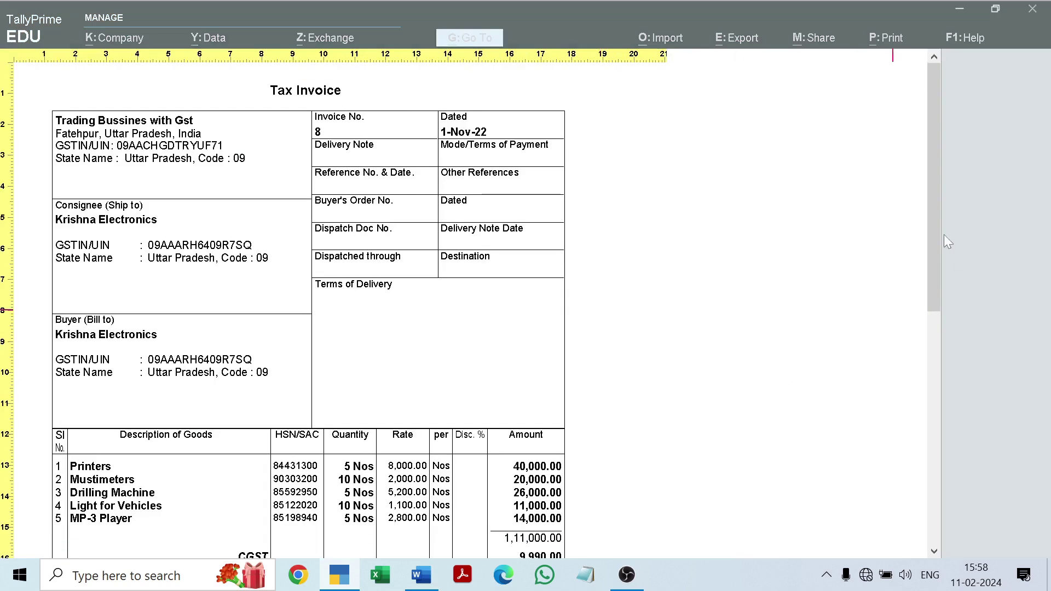
pyautogui.scroll(-1, 936, 224)
pyautogui.moveTo(934, 220); pyautogui.dragTo(934, 137)
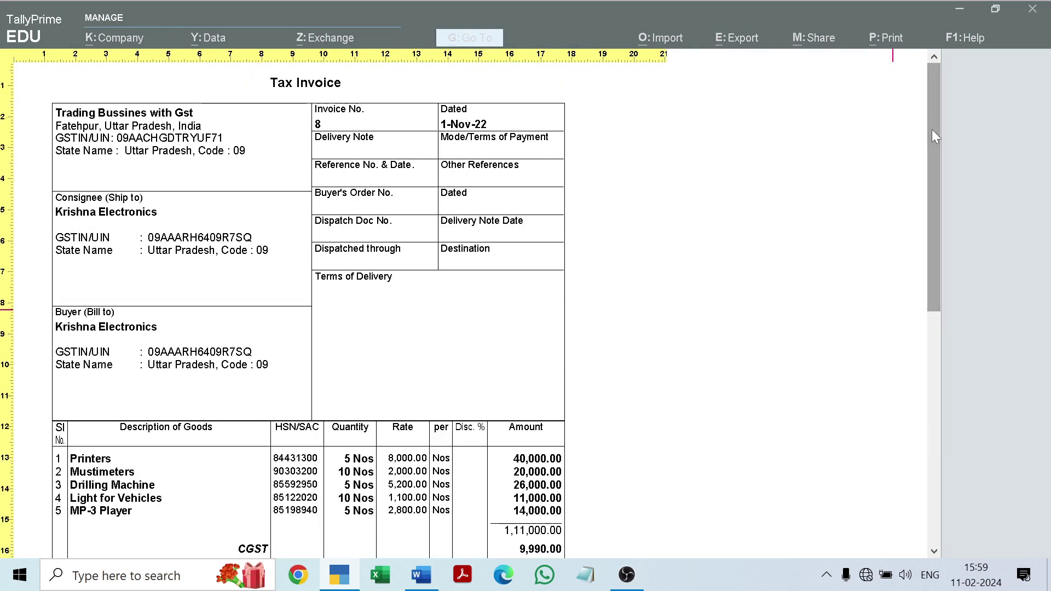
pyautogui.press('Escape')
pyautogui.press('Escape')
pyautogui.press('Escape')
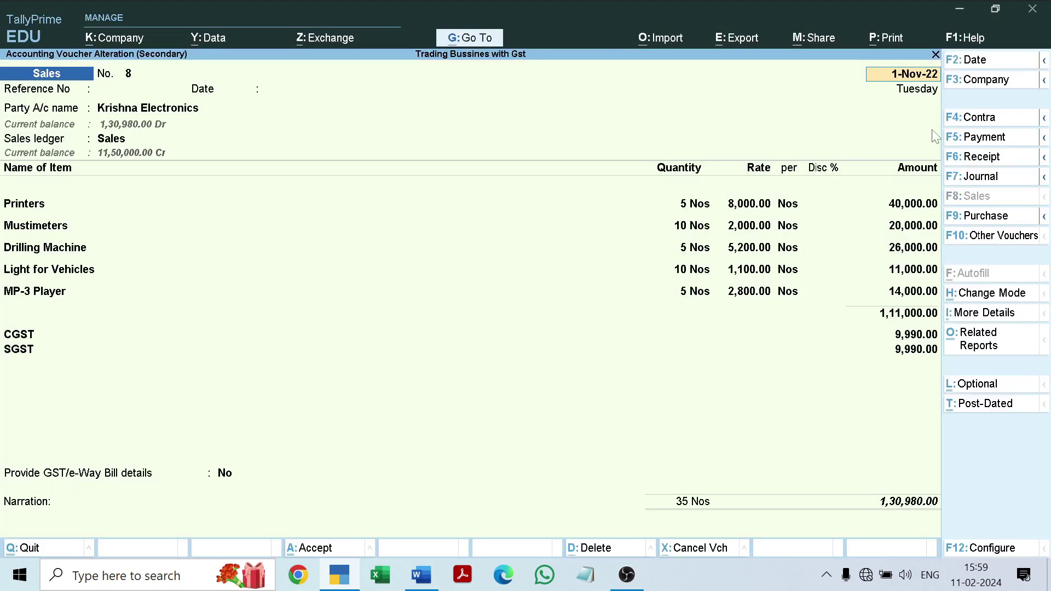
pyautogui.press('Escape')
pyautogui.press('y')
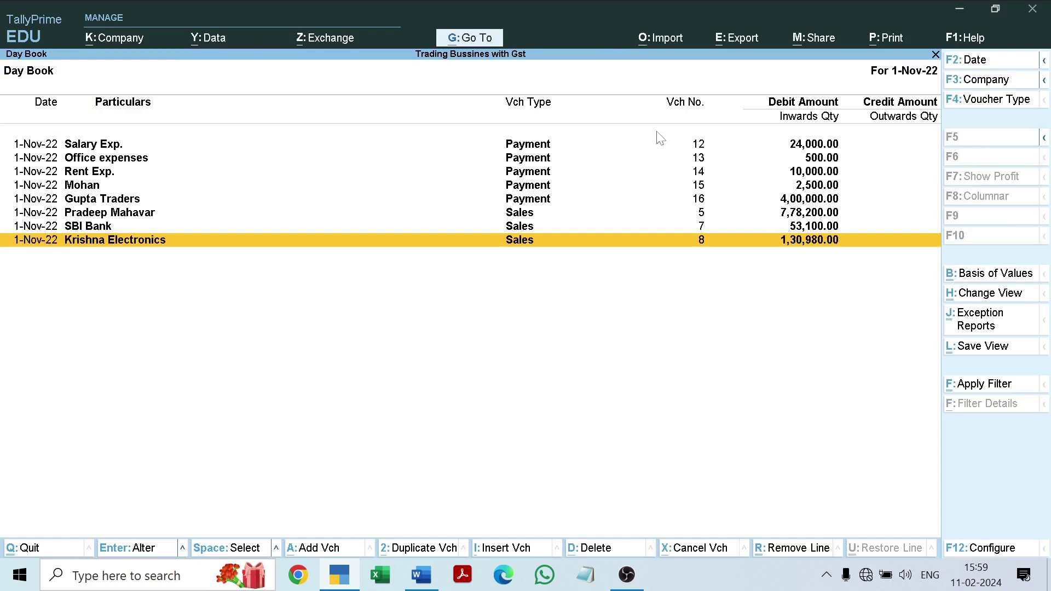
# Step: Read transactions 37 and 38 in the Word document and return to TallyPrime
pyautogui.click(427, 578)
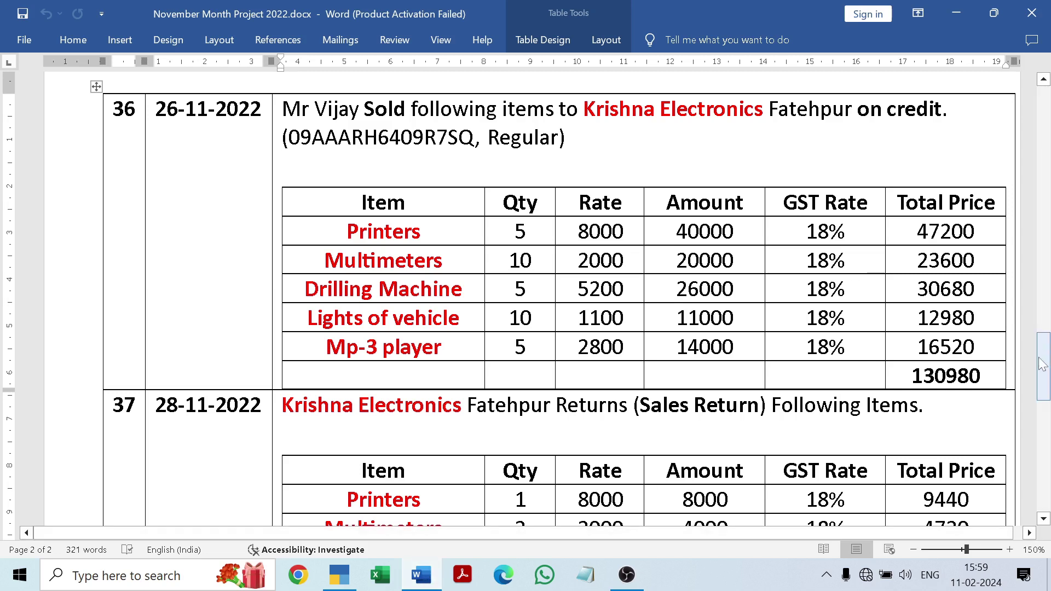
pyautogui.moveTo(1041, 365); pyautogui.dragTo(1046, 396)
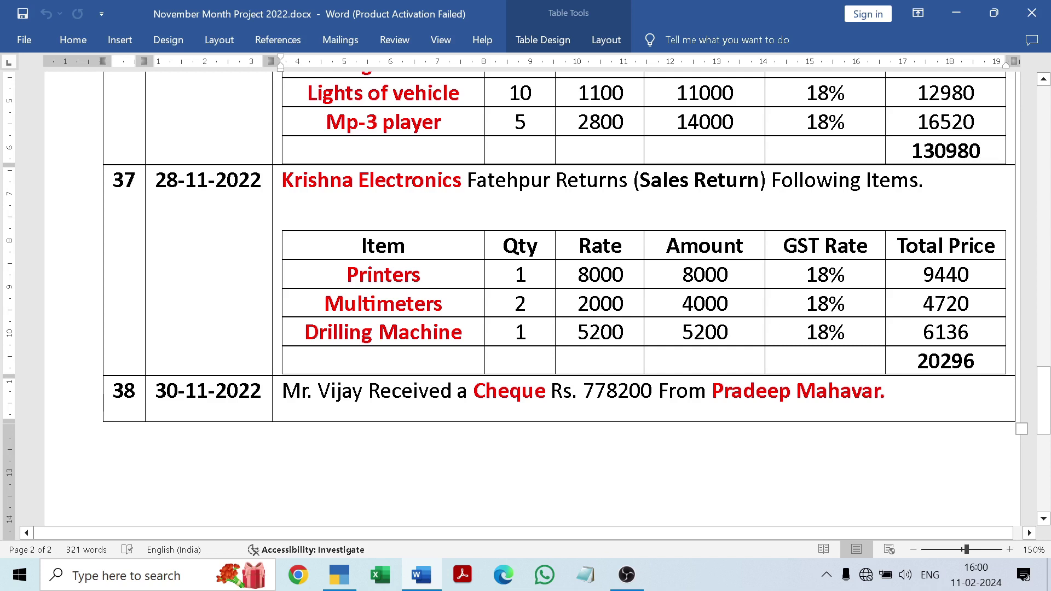
pyautogui.moveTo(1045, 389); pyautogui.dragTo(1045, 364)
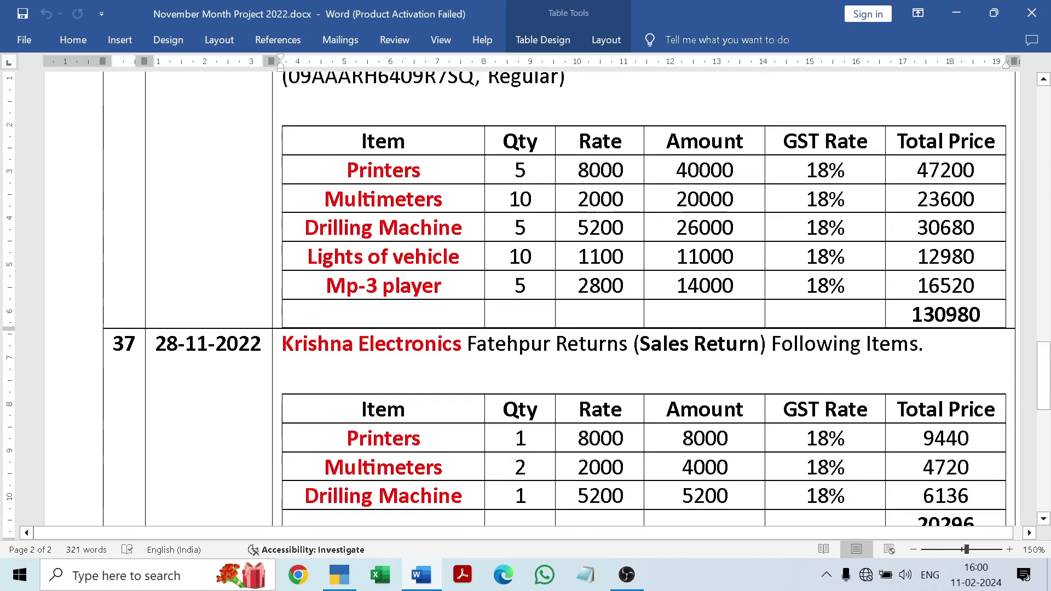
pyautogui.moveTo(1045, 364); pyautogui.dragTo(1045, 392)
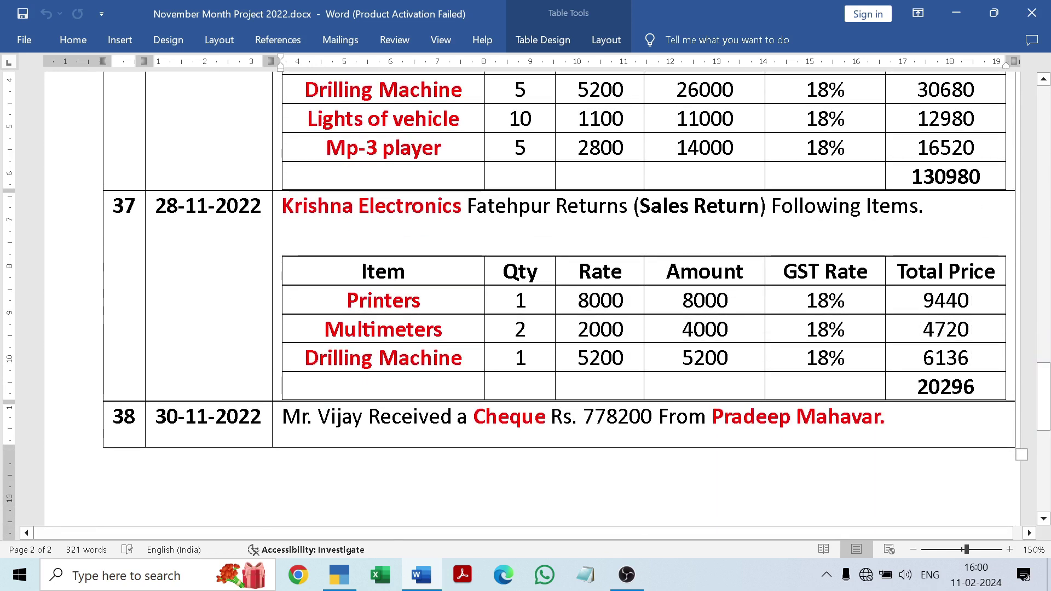
pyautogui.click(421, 575)
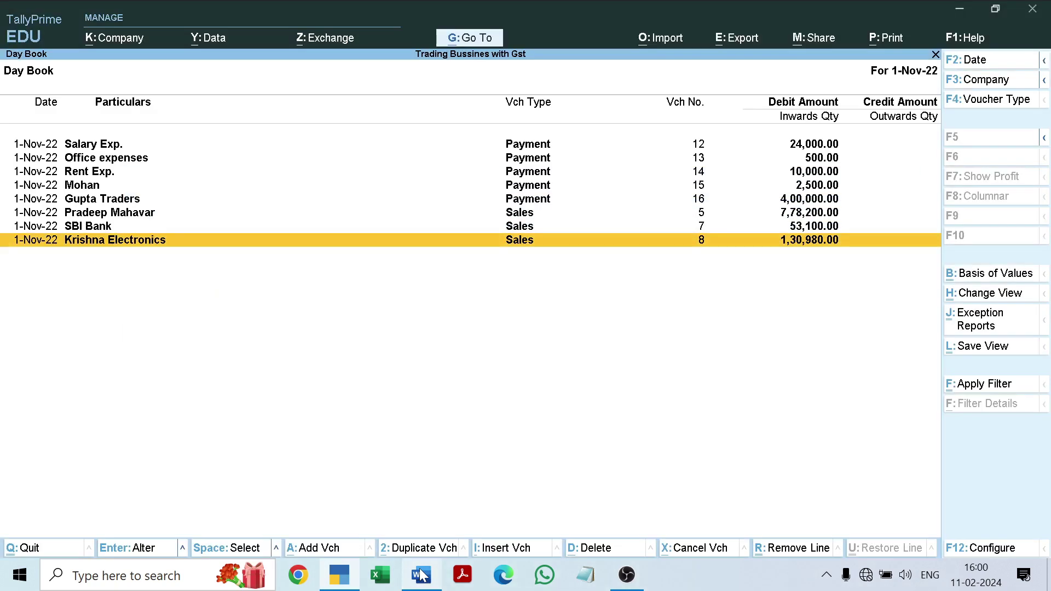
# Step: Leave the Day Book and open voucher entry from the Gateway of Tally
pyautogui.press('Escape')
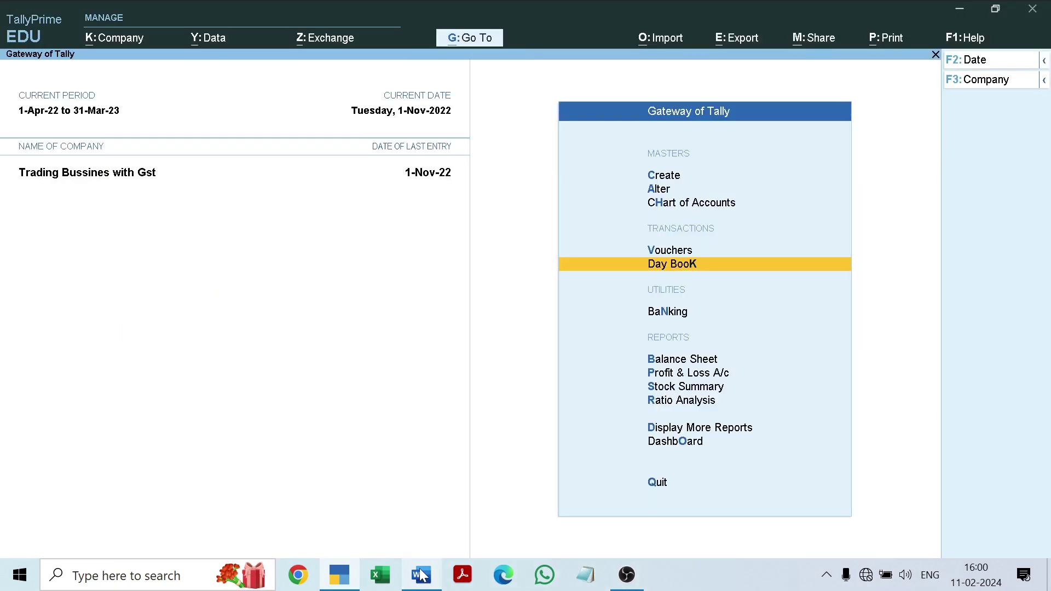
pyautogui.press('Up')
pyautogui.press('Return')
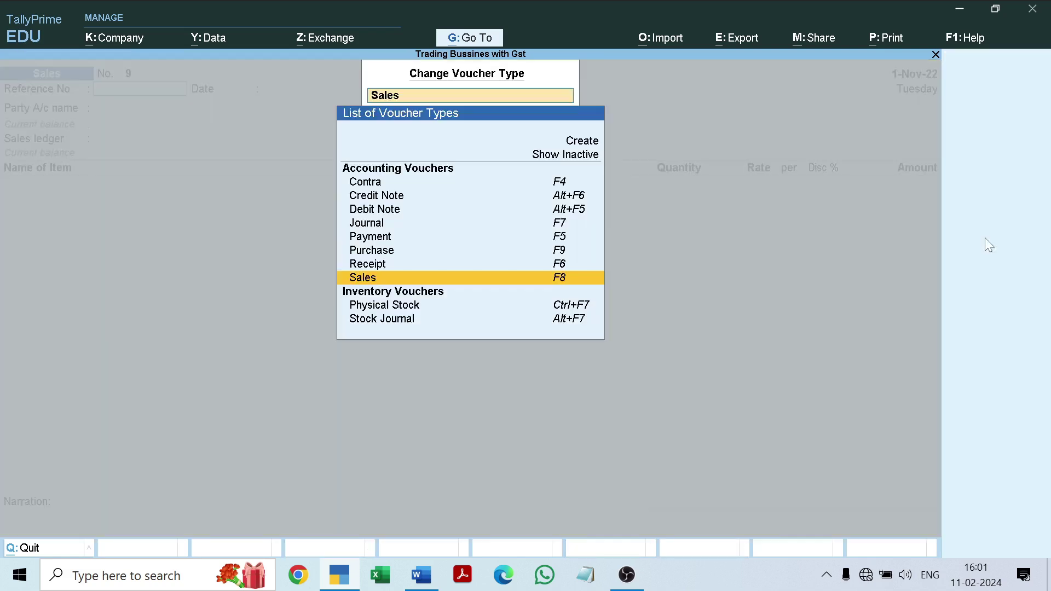
pyautogui.click(987, 237)
pyautogui.click(393, 198)
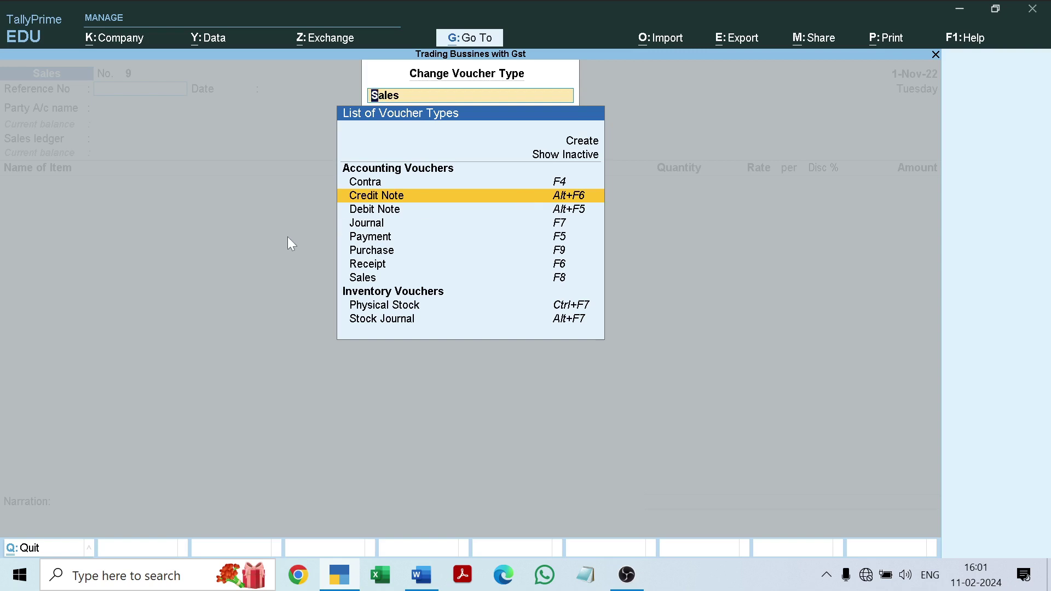
pyautogui.press('Escape')
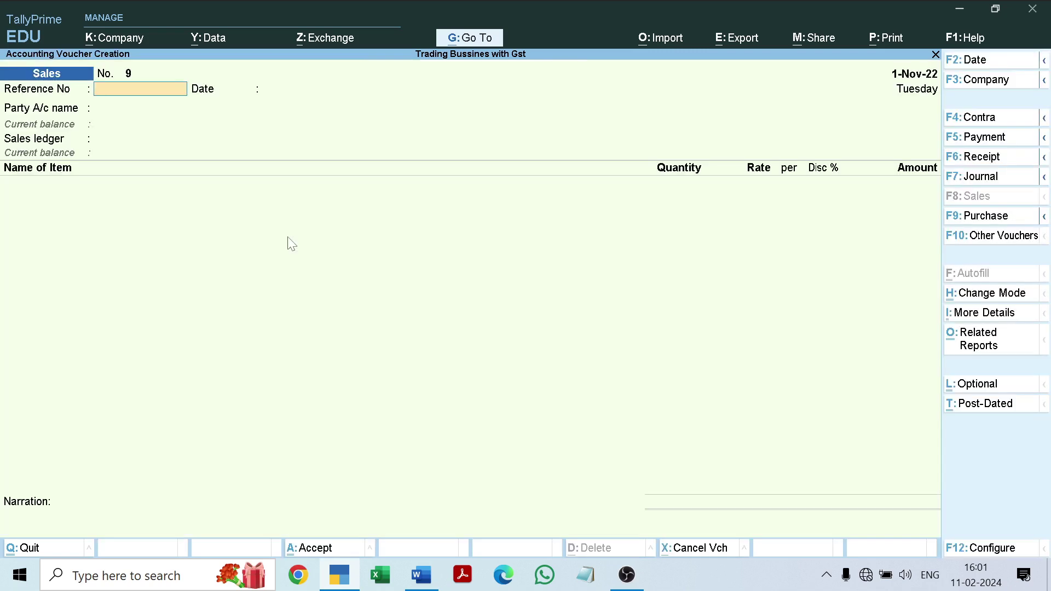
# Step: Change the voucher type to Credit Note and check the sales return entry in the Word document
pyautogui.press('alt')
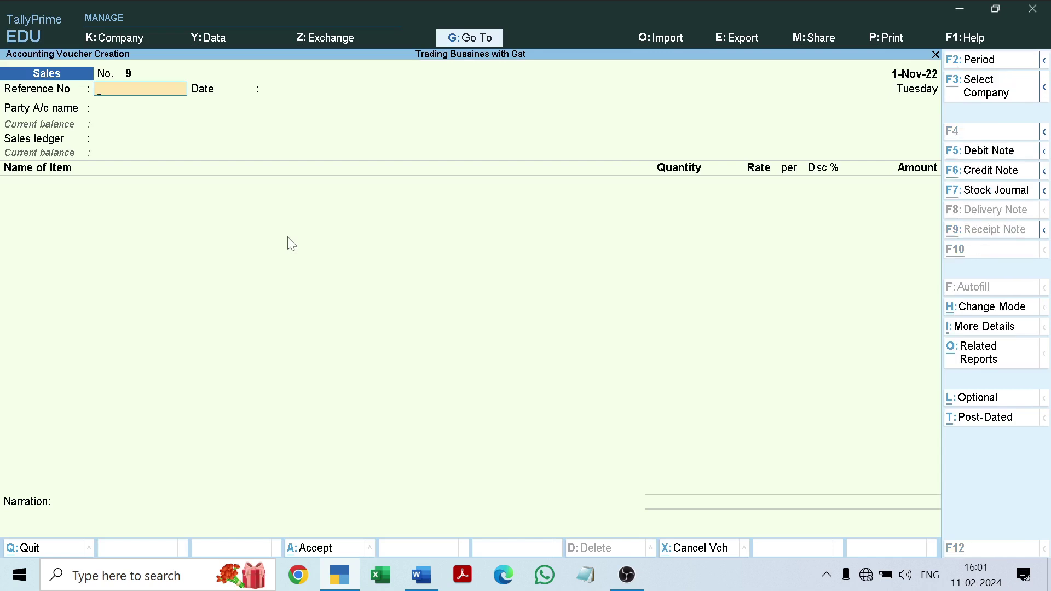
pyautogui.hotkey('alt', 'F6')
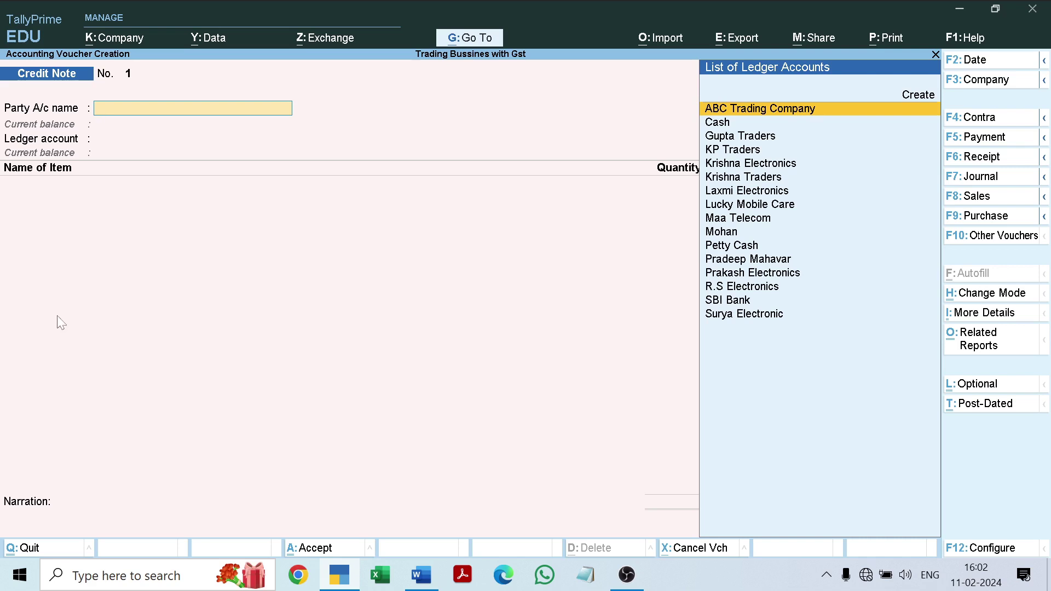
pyautogui.click(425, 575)
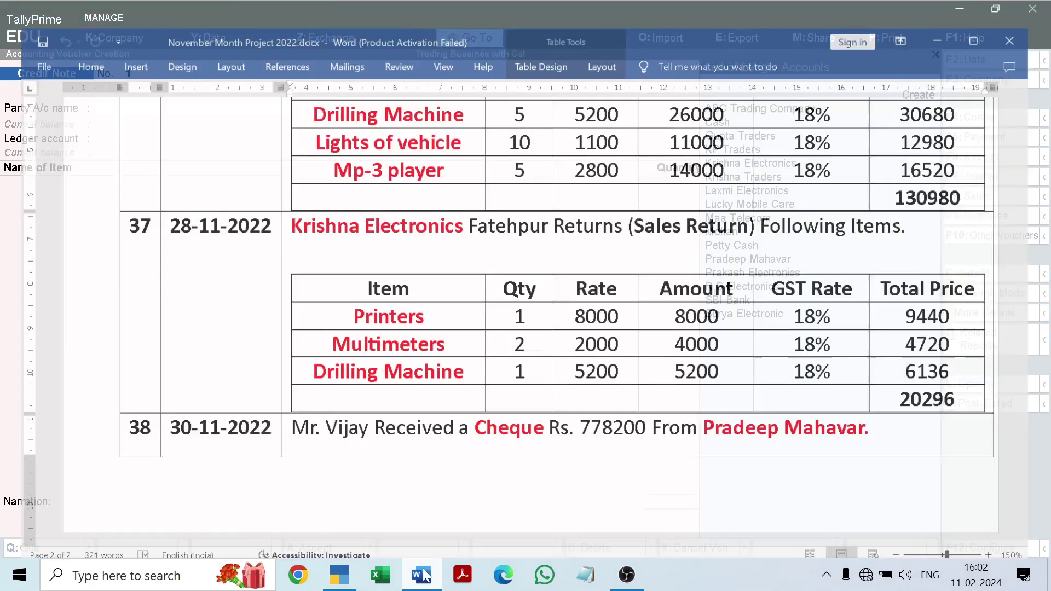
pyautogui.click(426, 575)
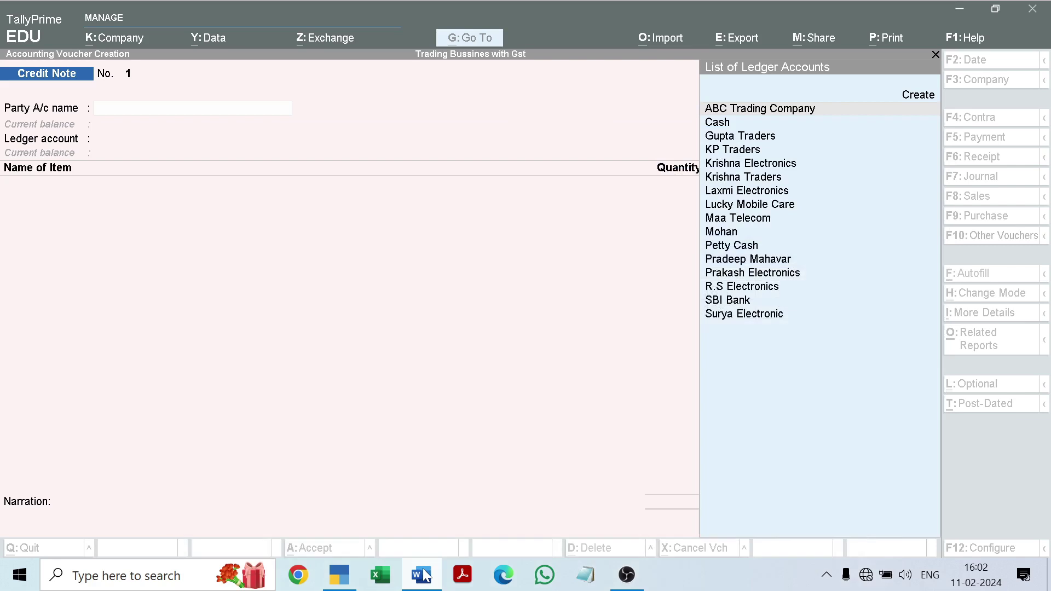
# Step: Choose Krishna Electronics as the party account of the credit note
pyautogui.press('Down')
pyautogui.press('Down')
pyautogui.press('Down')
pyautogui.press('Down')
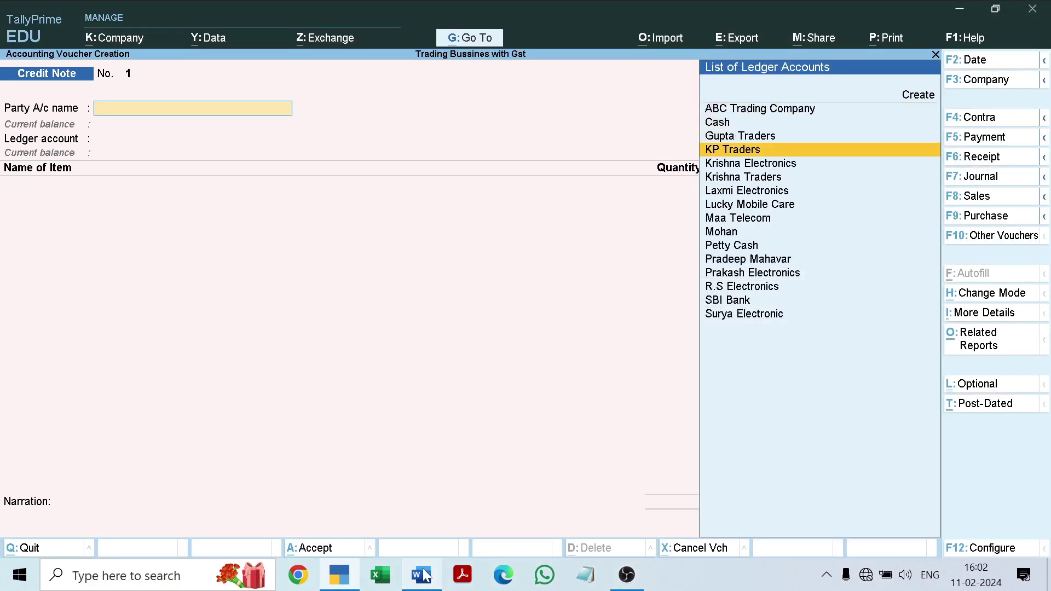
pyautogui.press('Return')
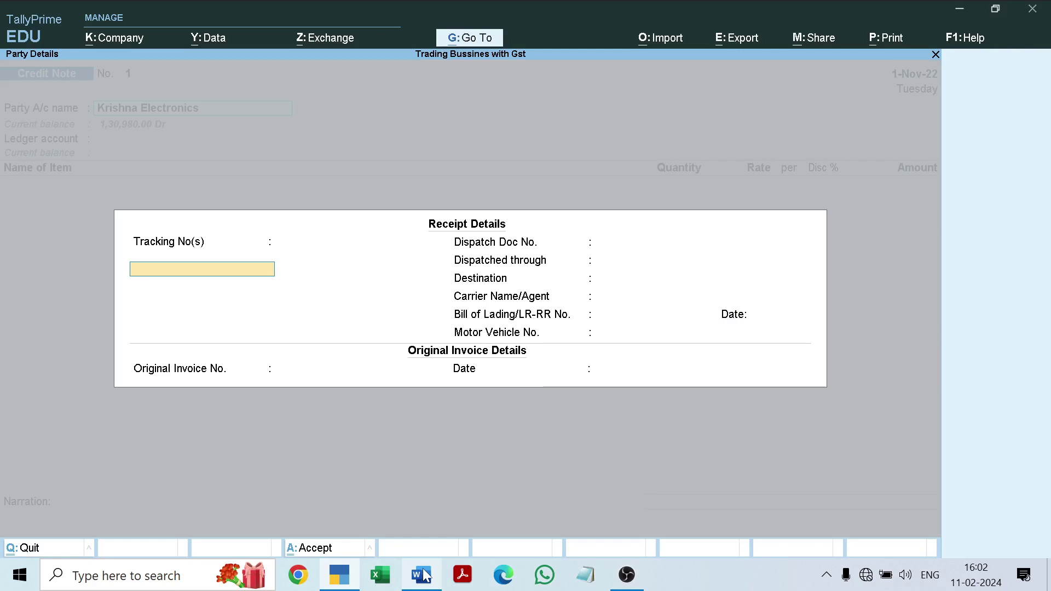
# Step: Leave the credit note's Receipt Details and Original Invoice Details blank and continue to the Party Details
pyautogui.press('Return')
pyautogui.press('Return')
pyautogui.press('Return')
pyautogui.press('Return')
pyautogui.press('Return')
pyautogui.press('Return')
pyautogui.press('Return')
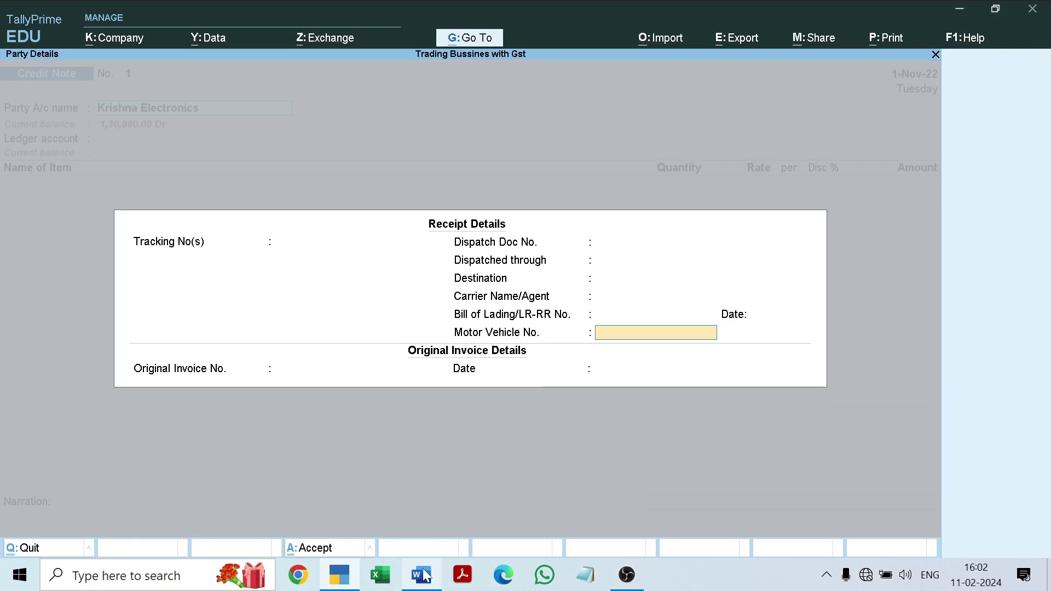
pyautogui.press('Return')
pyautogui.press('Return')
pyautogui.press('Return')
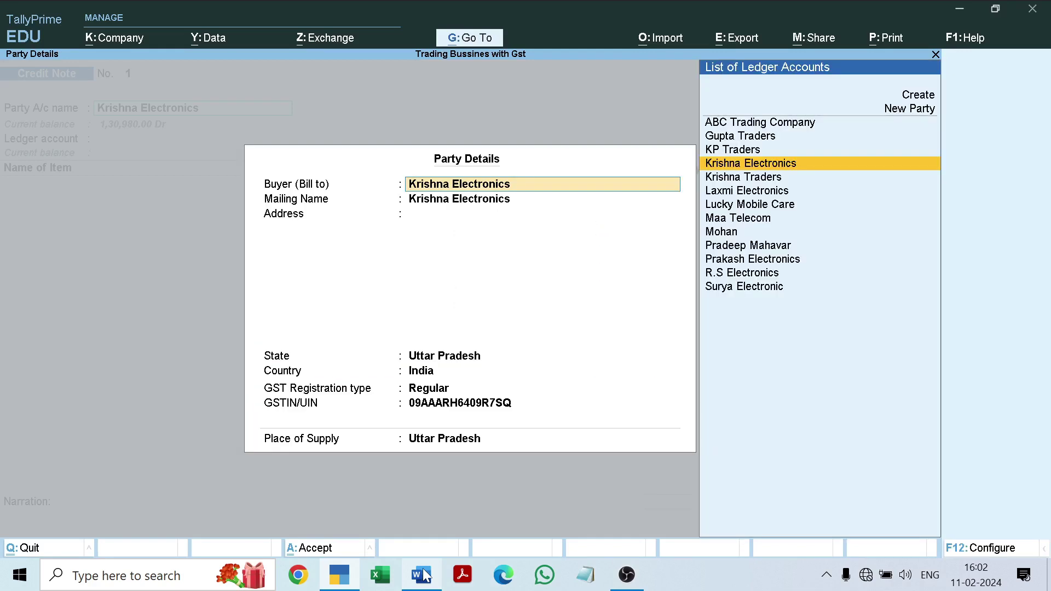
# Step: Accept Krishna Electronics' existing Party Details and choose Sales as the ledger account of the credit note
pyautogui.press('Return')
pyautogui.press('Return')
pyautogui.press('Return')
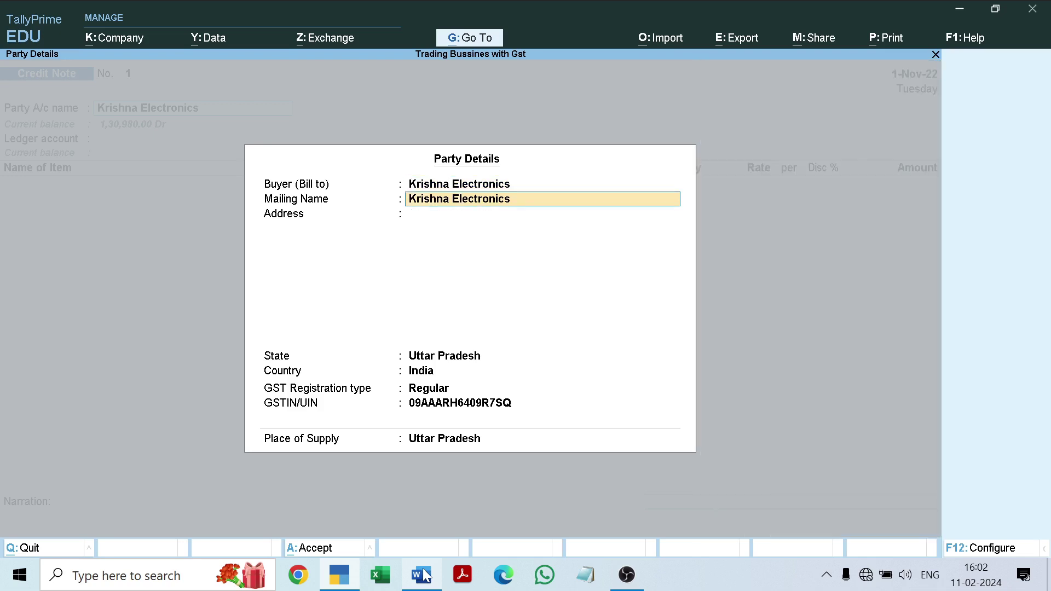
pyautogui.press('Return')
pyautogui.press('Return')
pyautogui.press('Return')
pyautogui.press('Return')
pyautogui.press('Return')
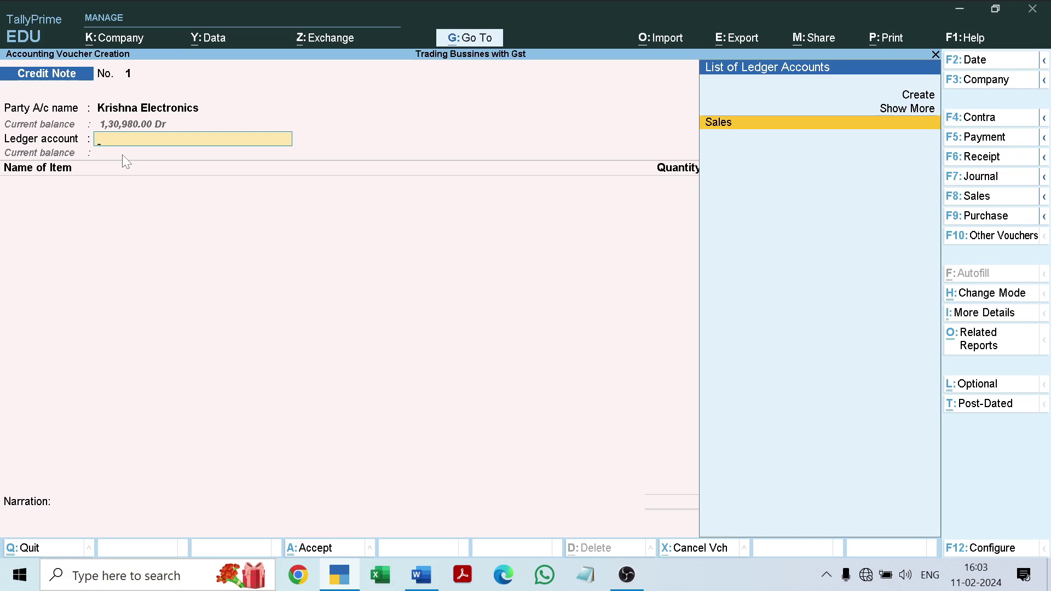
pyautogui.press('Return')
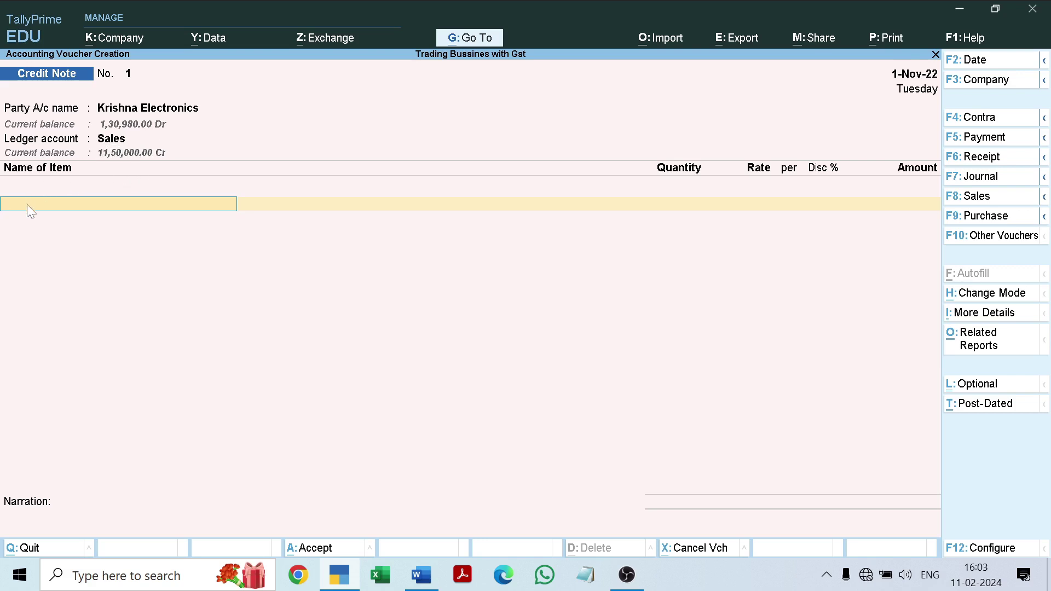
# Step: Add the Printers item from the Word document's sales return list, with godown Radha Nagar, quantity 1 and rate 8,000
pyautogui.click(420, 576)
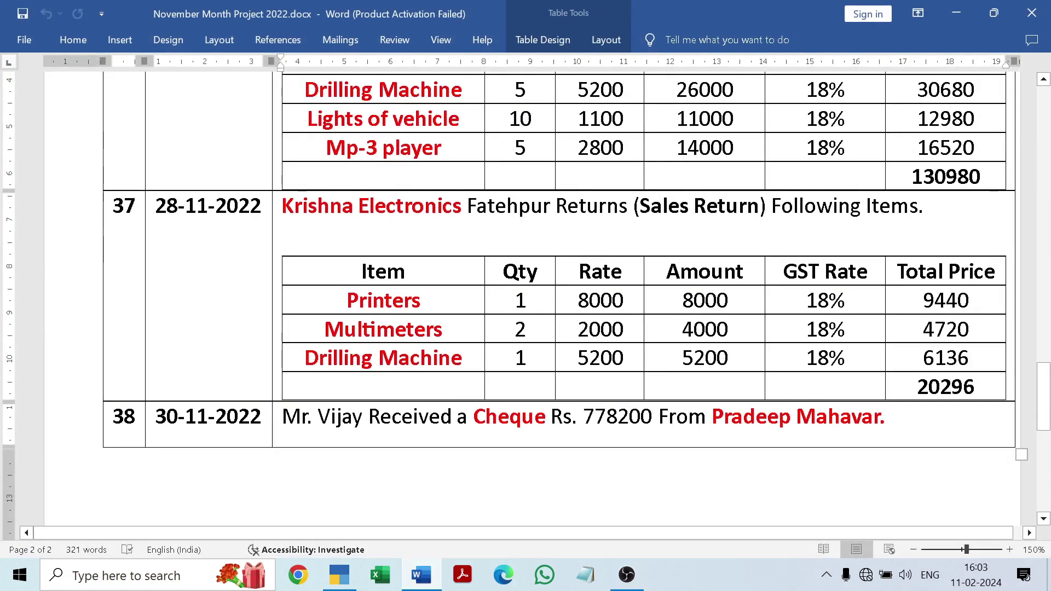
pyautogui.click(422, 577)
pyautogui.write('P')
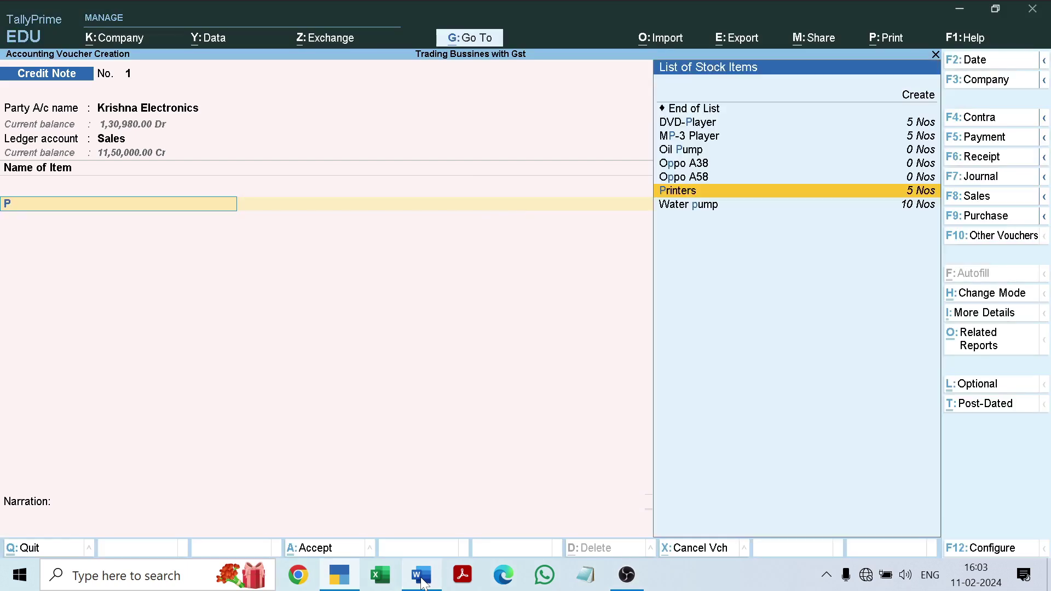
pyautogui.press('Return')
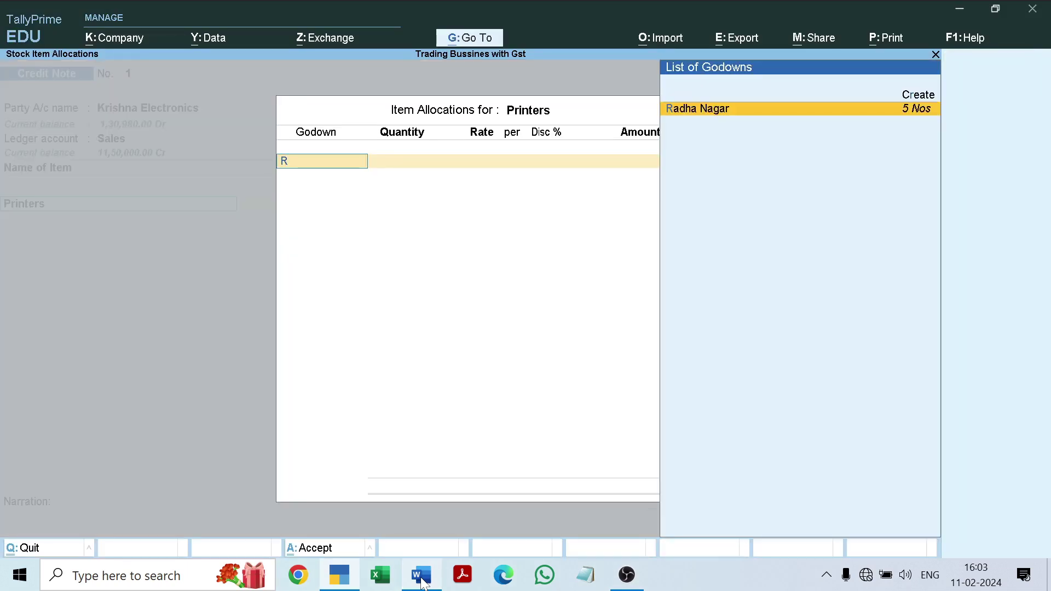
pyautogui.press('Return')
pyautogui.write('1')
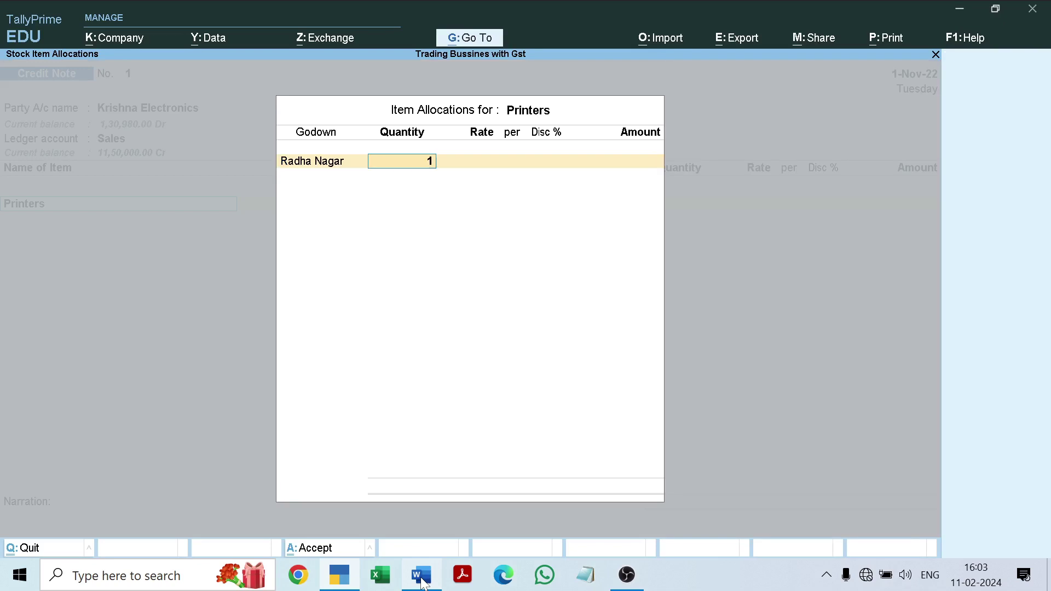
pyautogui.press('Return')
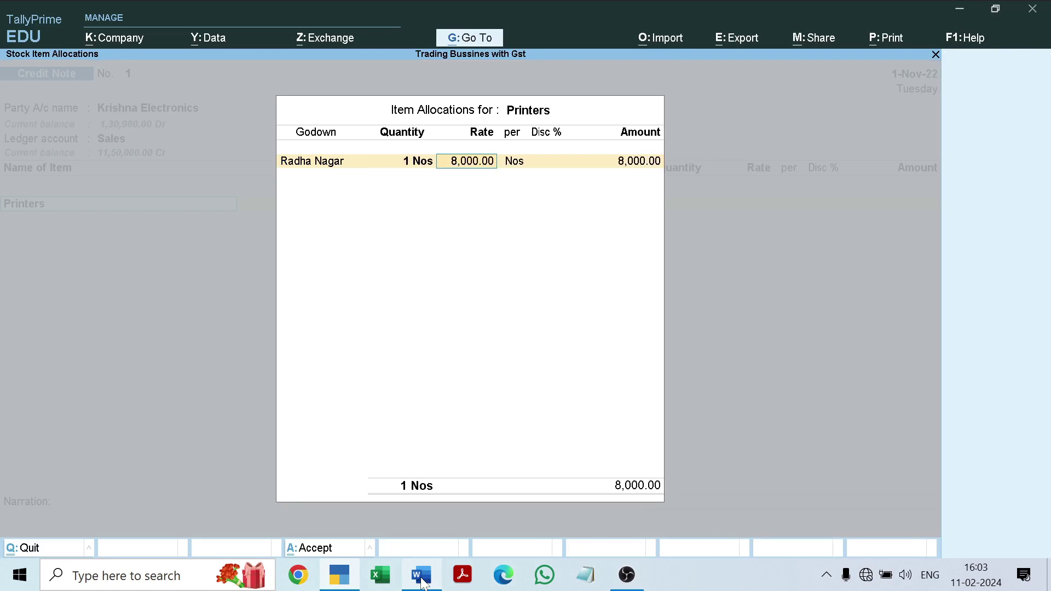
pyautogui.press('Return')
pyautogui.press('Return')
pyautogui.press('Return')
pyautogui.press('Return')
pyautogui.press('Return')
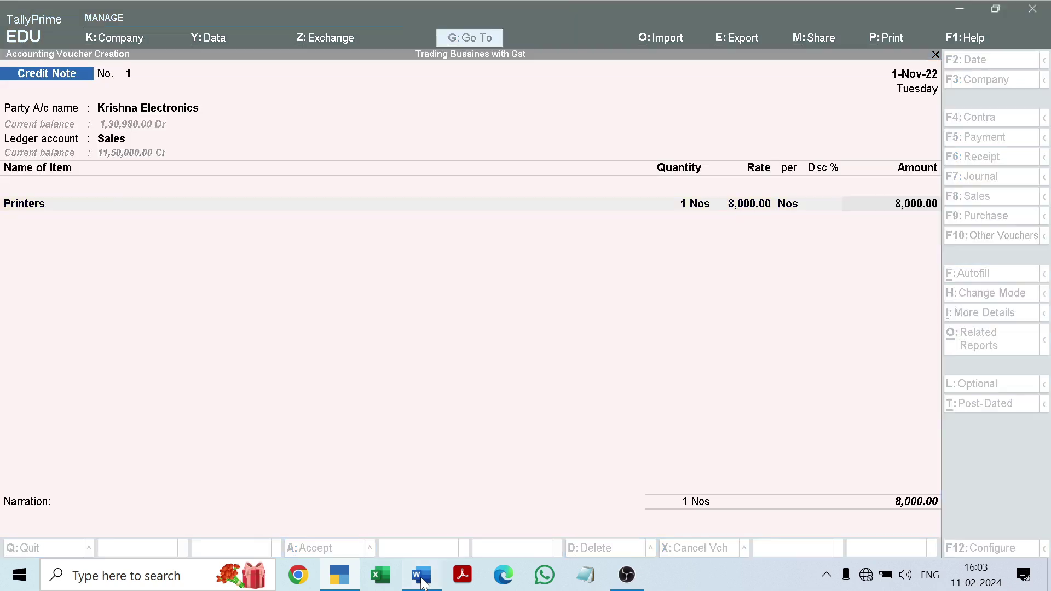
# Step: Check the Printers line against the Word document and keep its GST rate details as per Masters/Company
pyautogui.click(422, 577)
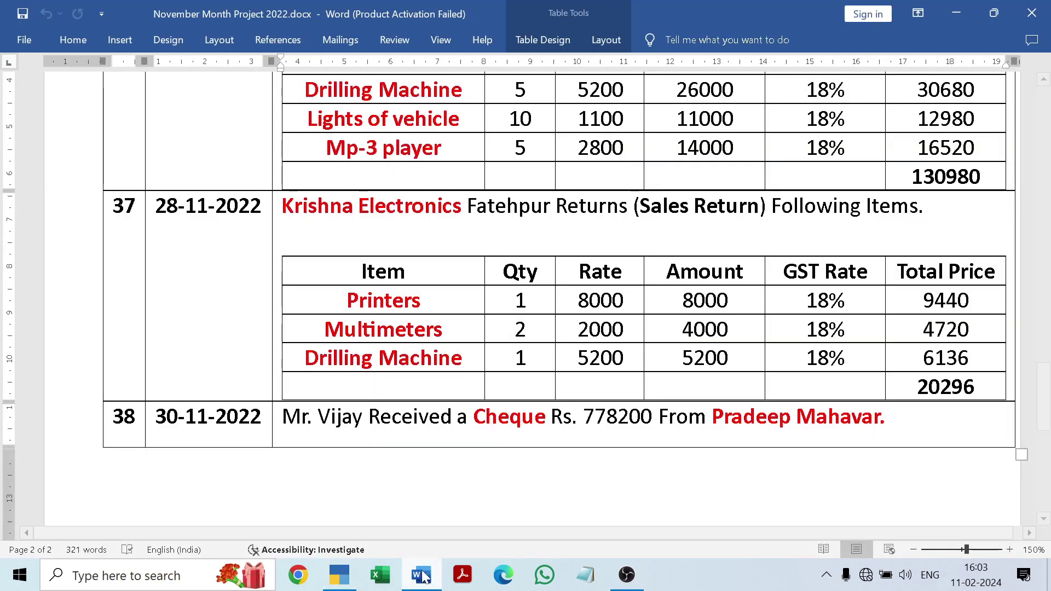
pyautogui.click(424, 578)
pyautogui.press('Return')
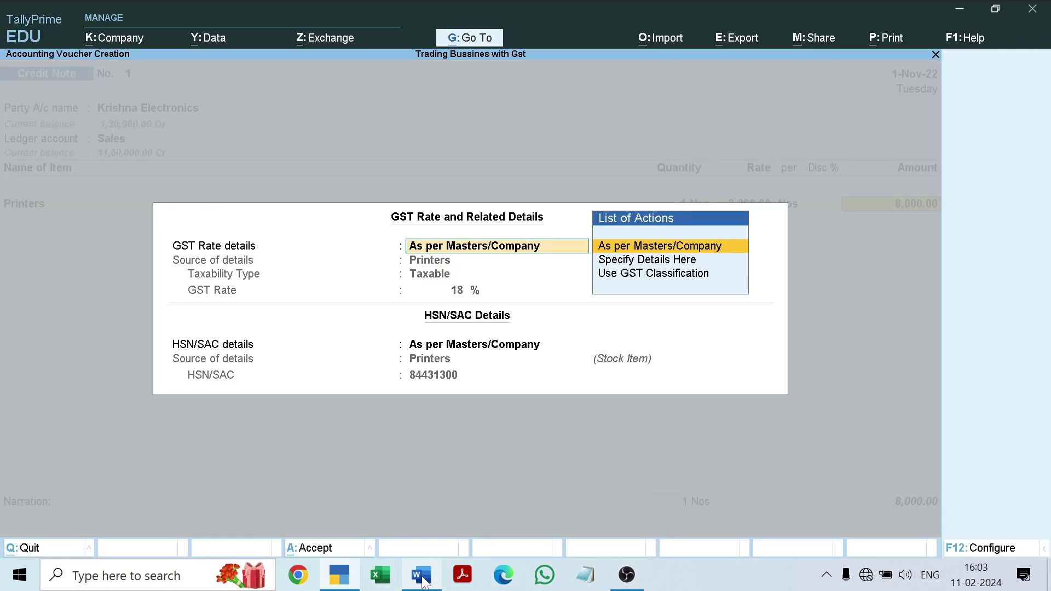
pyautogui.press('Return')
pyautogui.press('Return')
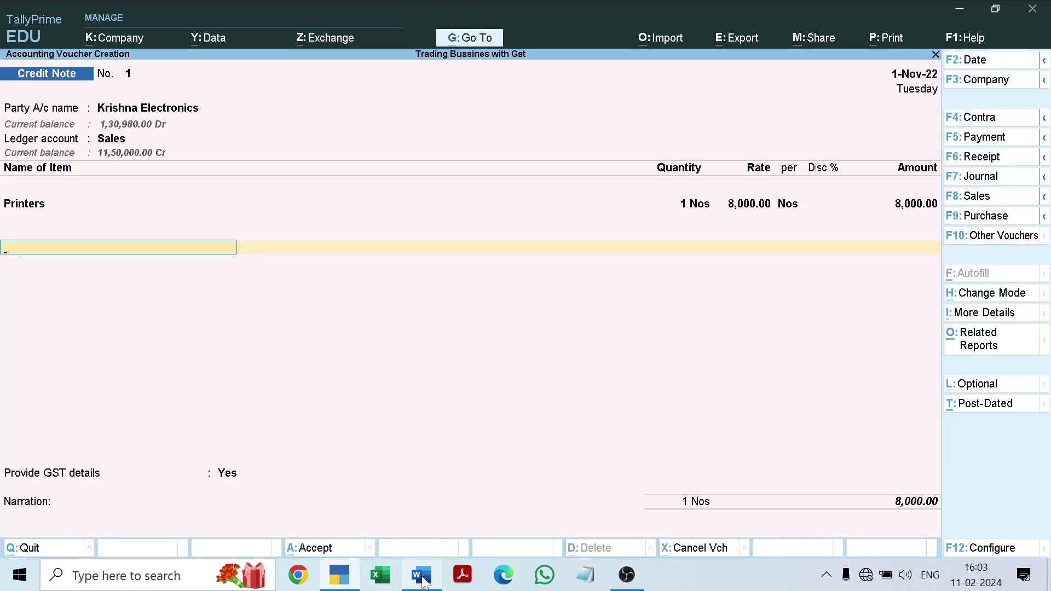
pyautogui.press('BackSpace')
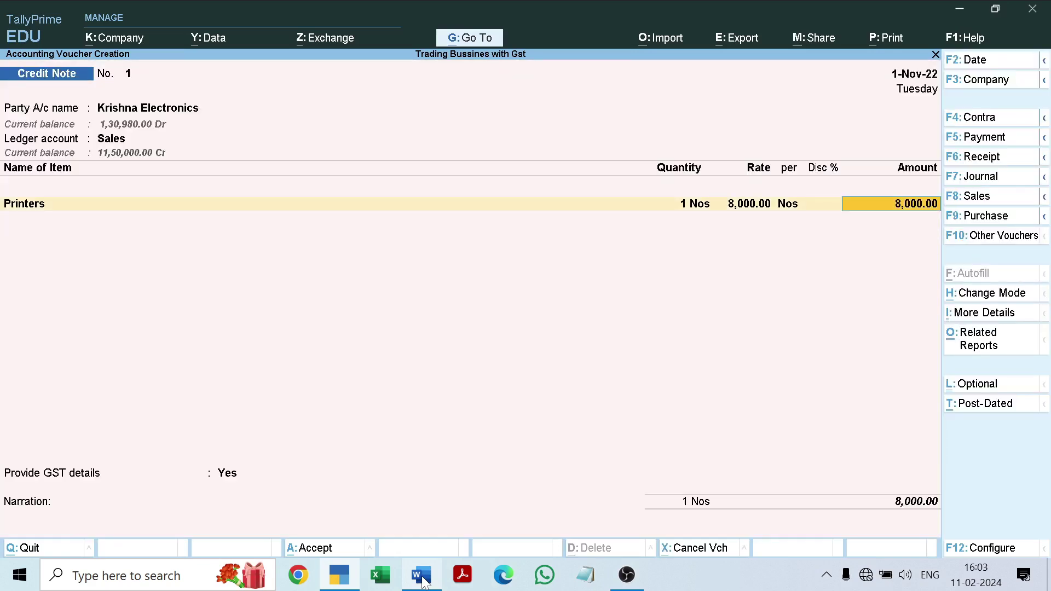
pyautogui.press('Return')
pyautogui.press('Return')
pyautogui.press('Return')
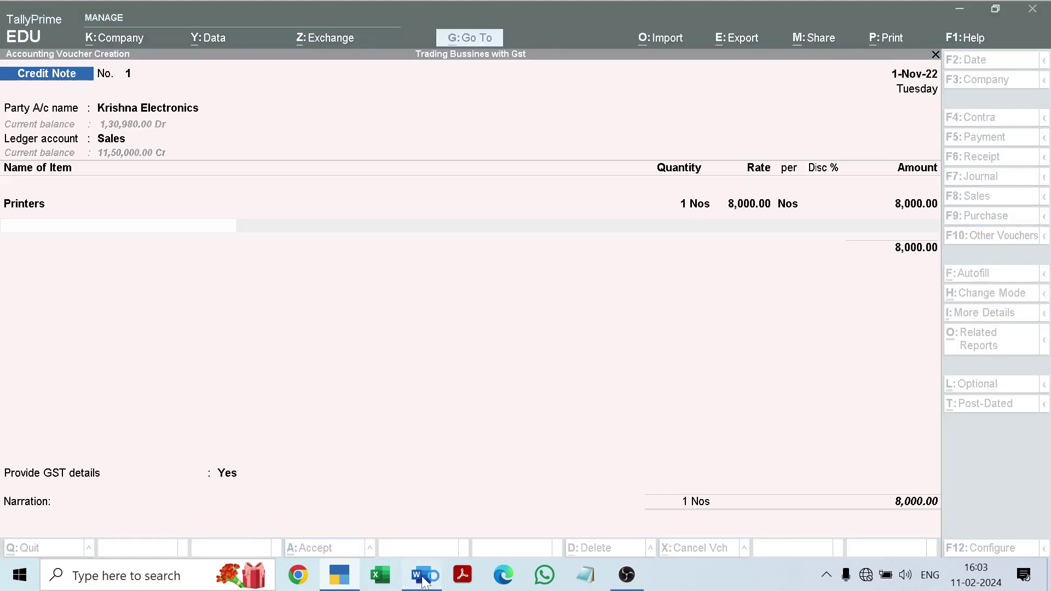
# Step: Check the next returned item in the Word document, add Mustimeters to the credit note and allocate it to the Radha Nagar godown
pyautogui.click(424, 575)
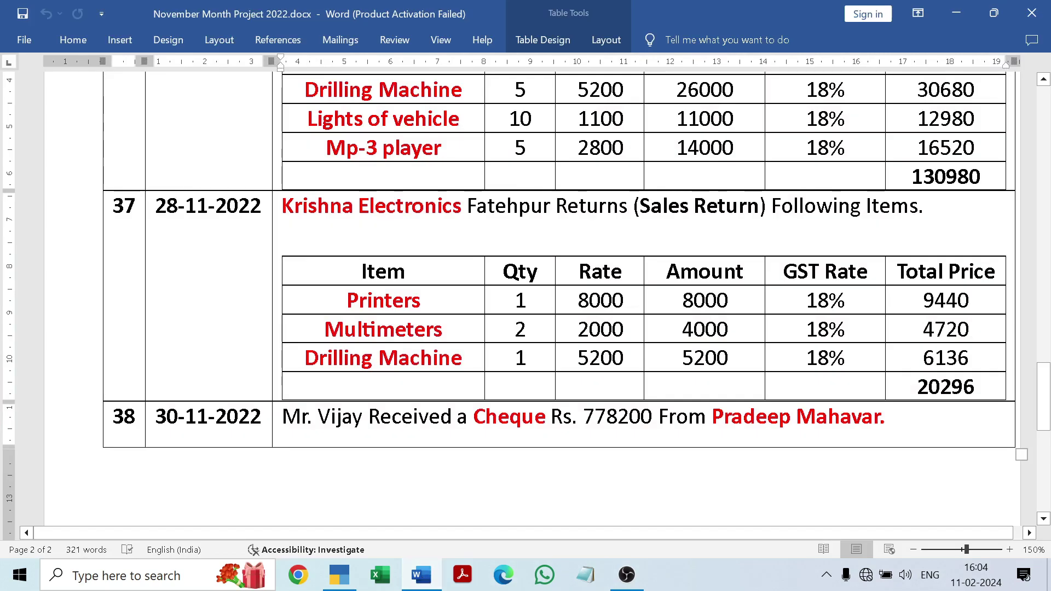
pyautogui.click(420, 577)
pyautogui.write('M')
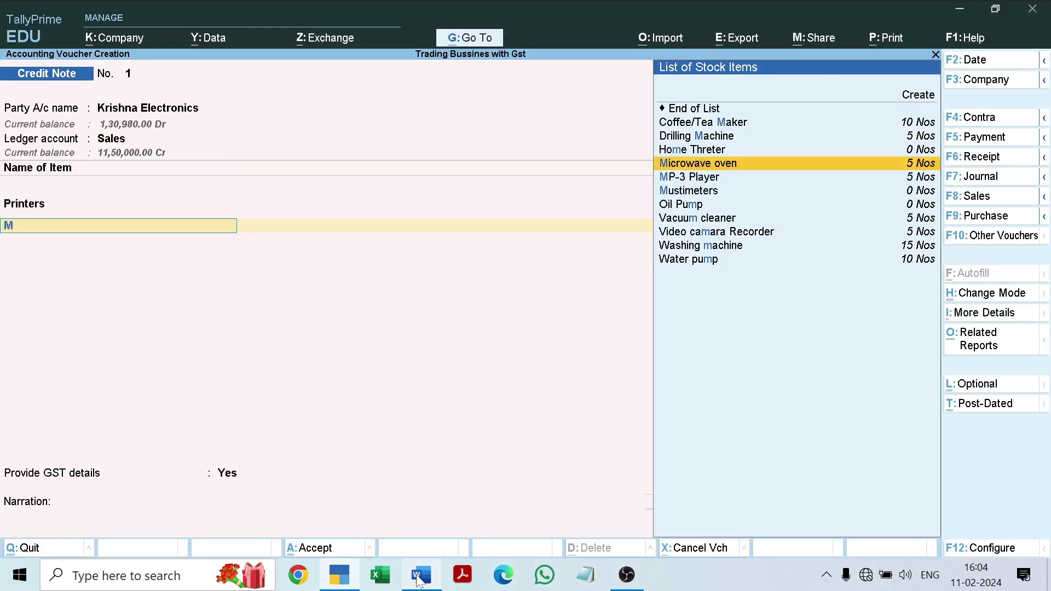
pyautogui.press('Down')
pyautogui.press('Down')
pyautogui.press('Return')
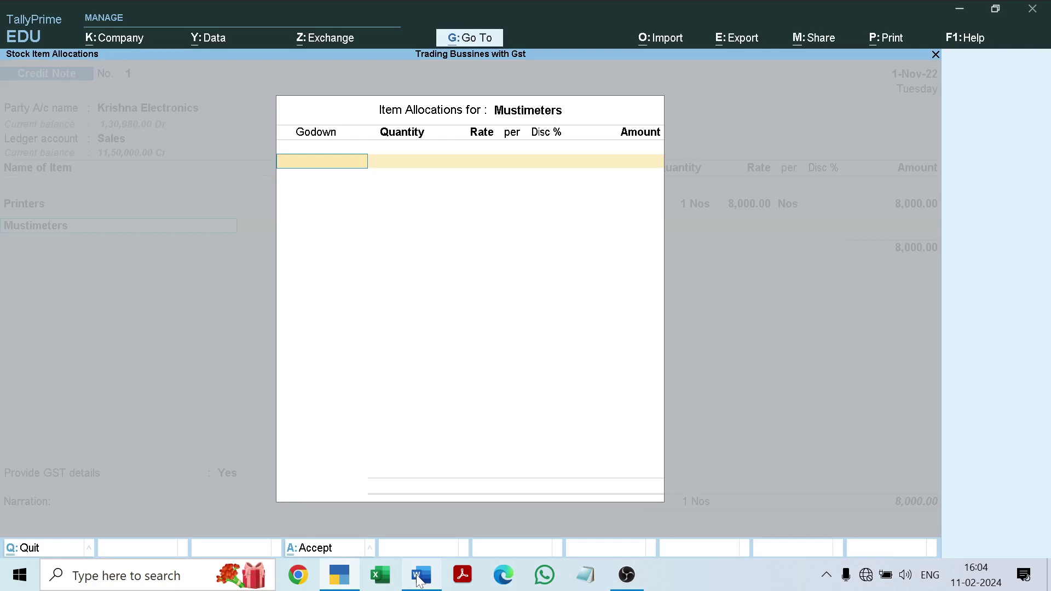
pyautogui.write('R')
pyautogui.press('Return')
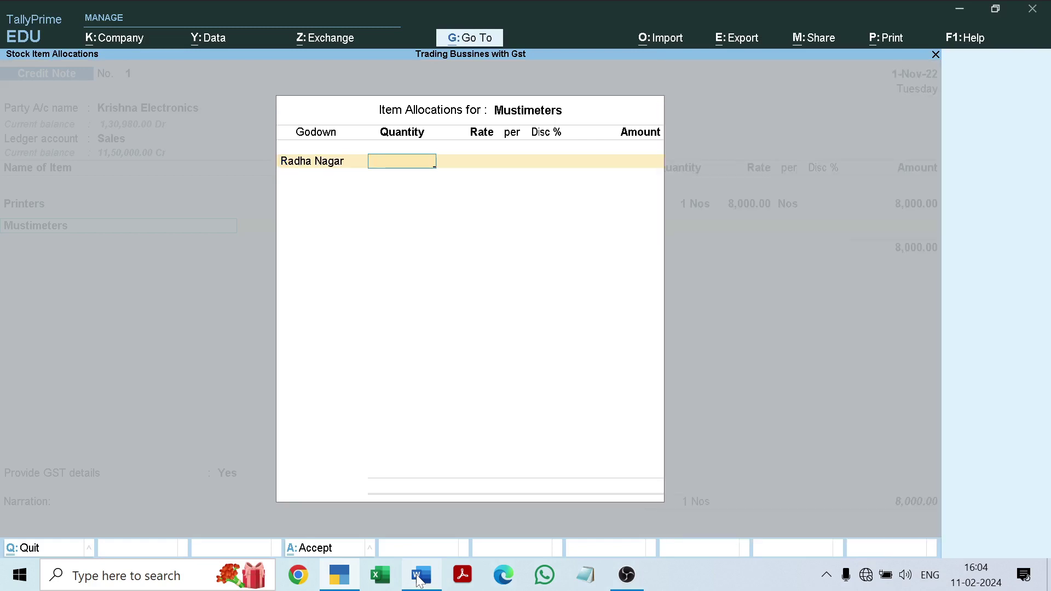
# Step: Set the Mustimeters quantity to 2 at rate 2,000 and keep its GST details as per Masters/Company
pyautogui.write('2')
pyautogui.press('Return')
pyautogui.press('Return')
pyautogui.press('Return')
pyautogui.press('Return')
pyautogui.press('Return')
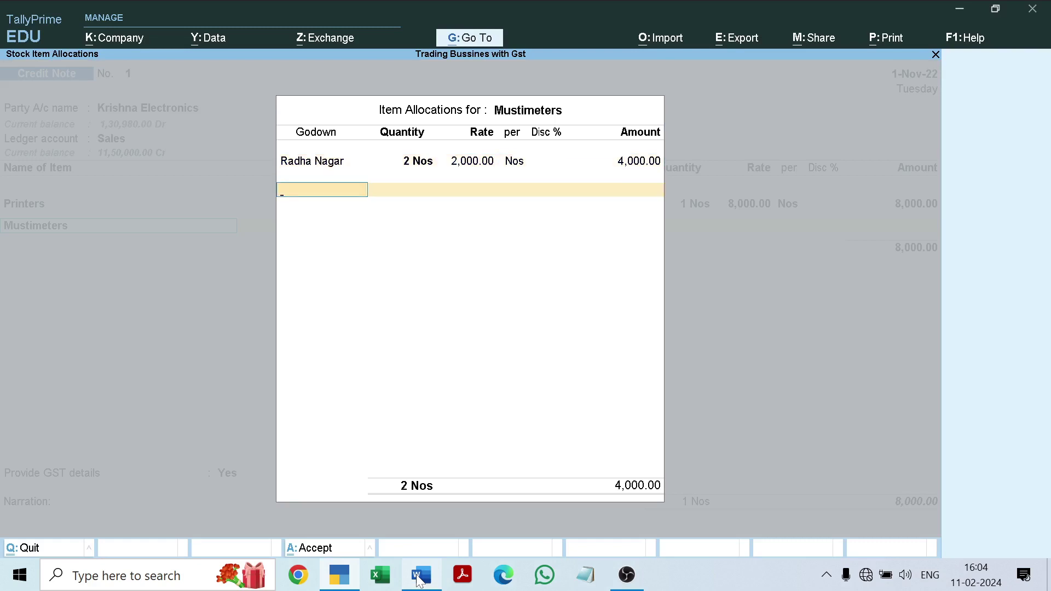
pyautogui.press('Return')
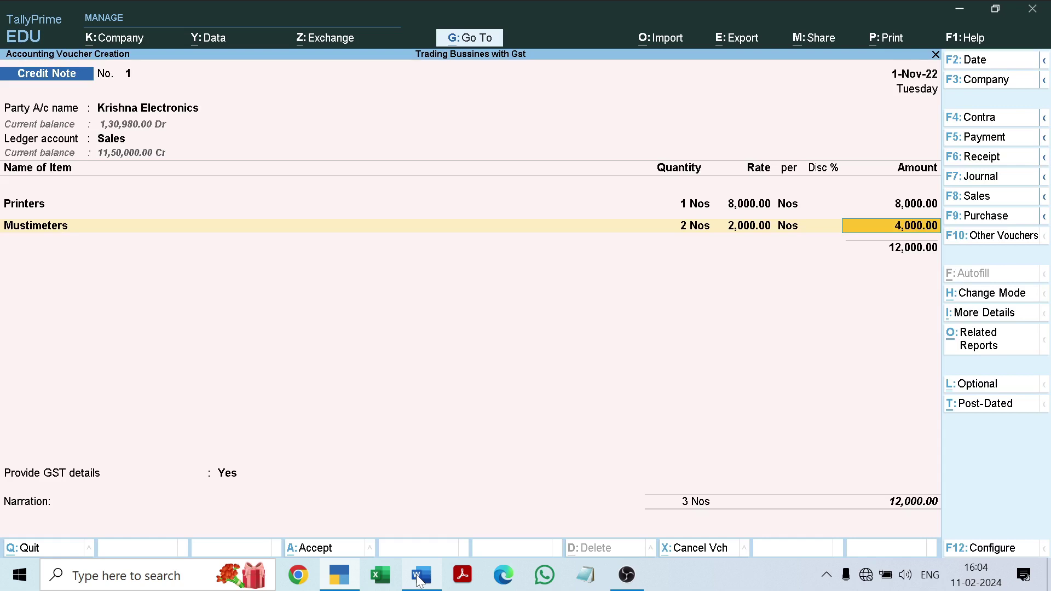
pyautogui.press('Return')
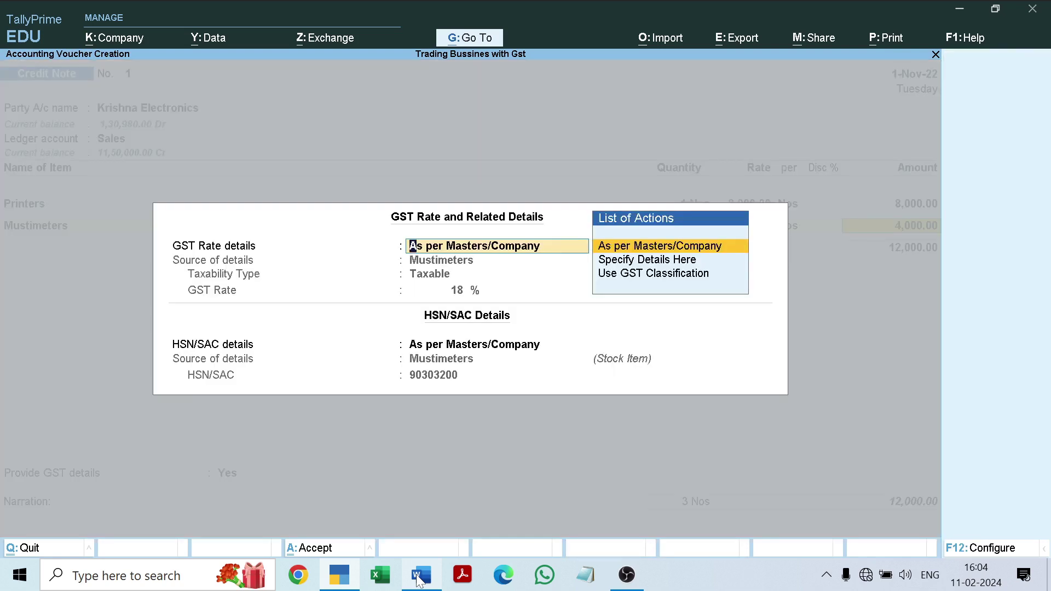
pyautogui.press('Return')
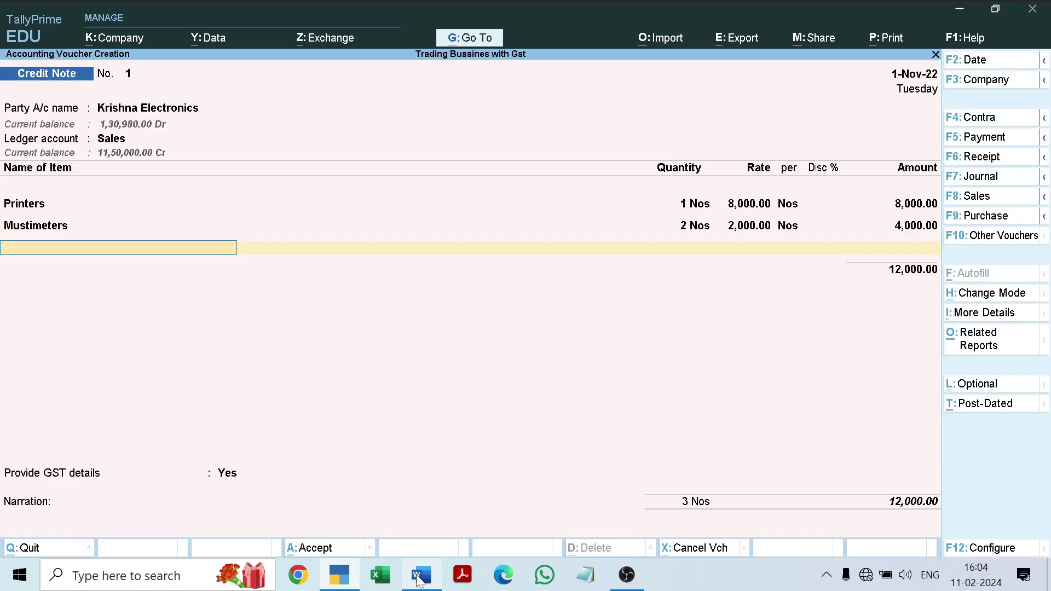
# Step: Check the last returned item in the Word document, add Drilling Machine and allocate it to the Radha Nagar godown
pyautogui.click(419, 576)
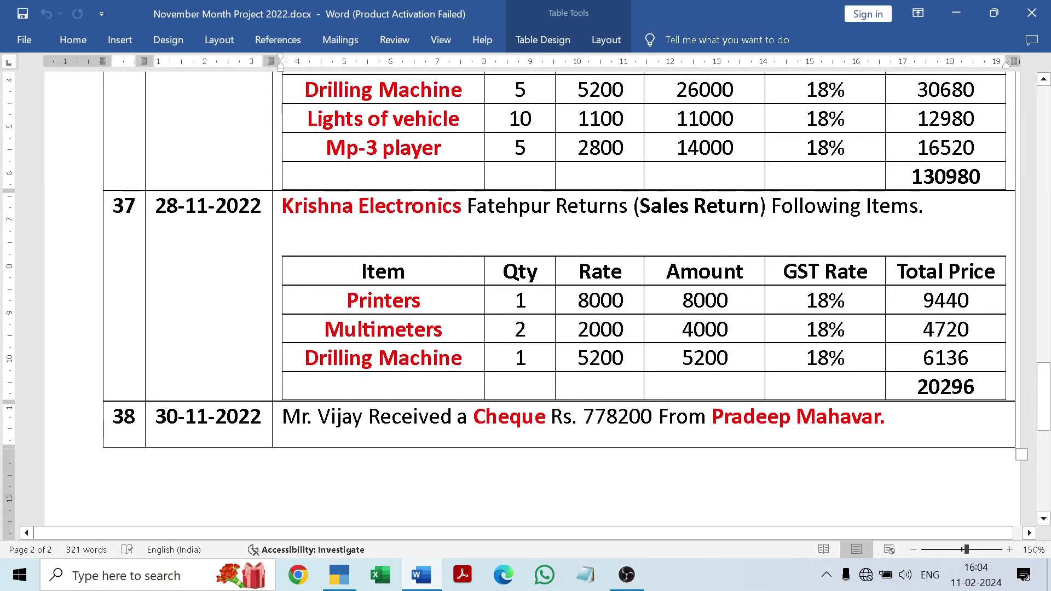
pyautogui.click(425, 578)
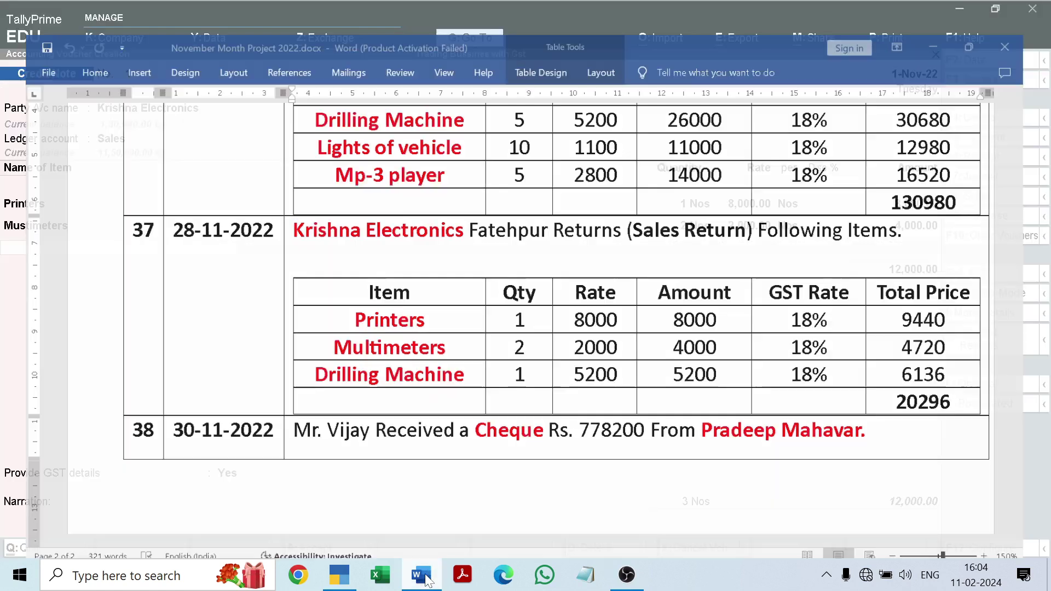
pyautogui.write('D')
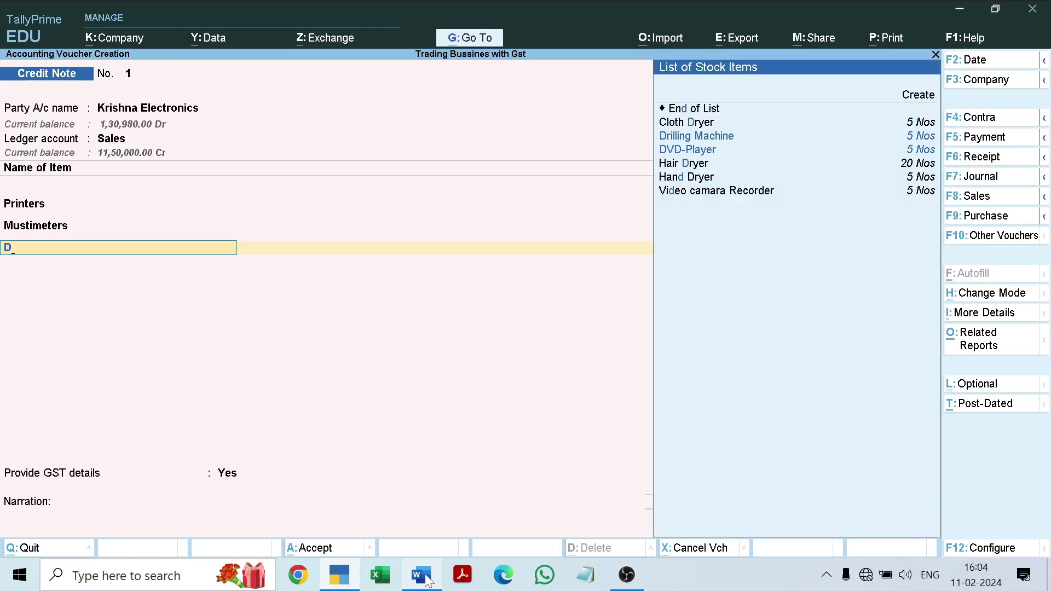
pyautogui.press('Down')
pyautogui.press('Up')
pyautogui.press('Return')
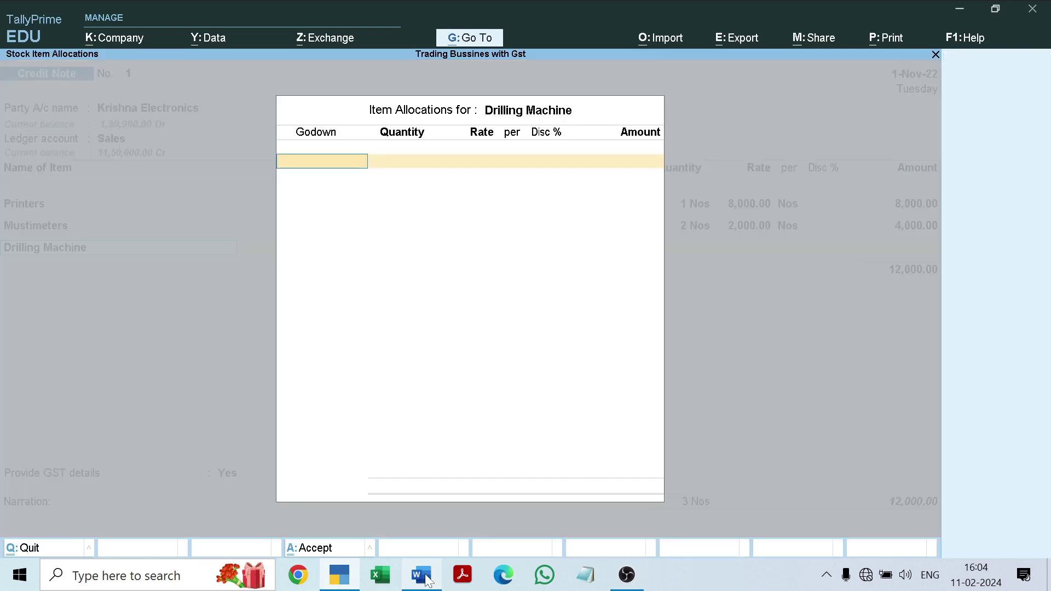
pyautogui.write('R')
pyautogui.press('Return')
# Step: Set the Drilling Machine quantity to 1 at rate 5,200 and accept its GST details
pyautogui.write('1')
pyautogui.press('Return')
pyautogui.press('Return')
pyautogui.press('Return')
pyautogui.press('Return')
pyautogui.press('Return')
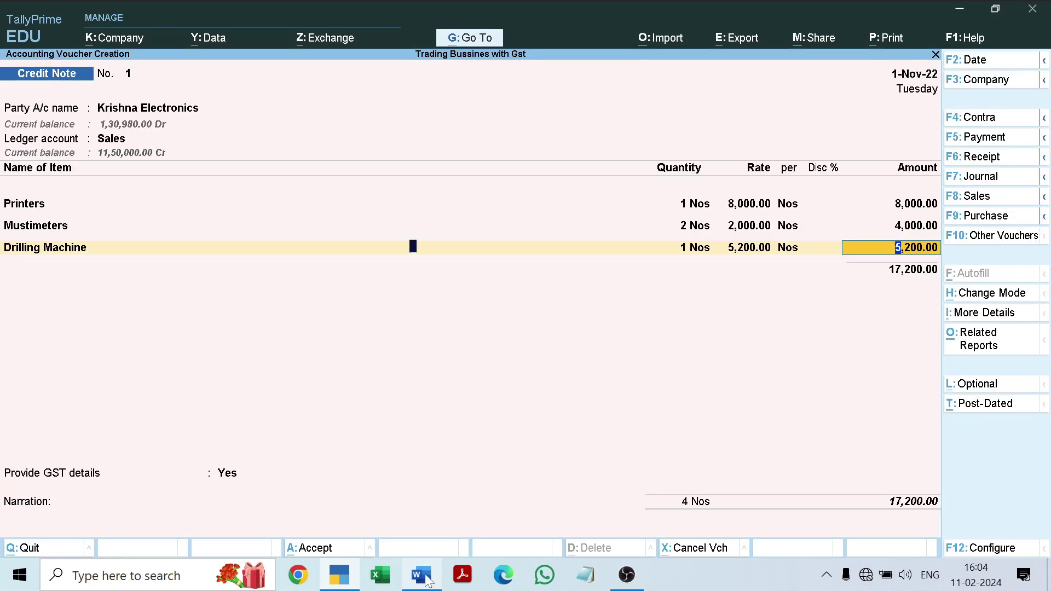
pyautogui.press('Return')
pyautogui.press('Return')
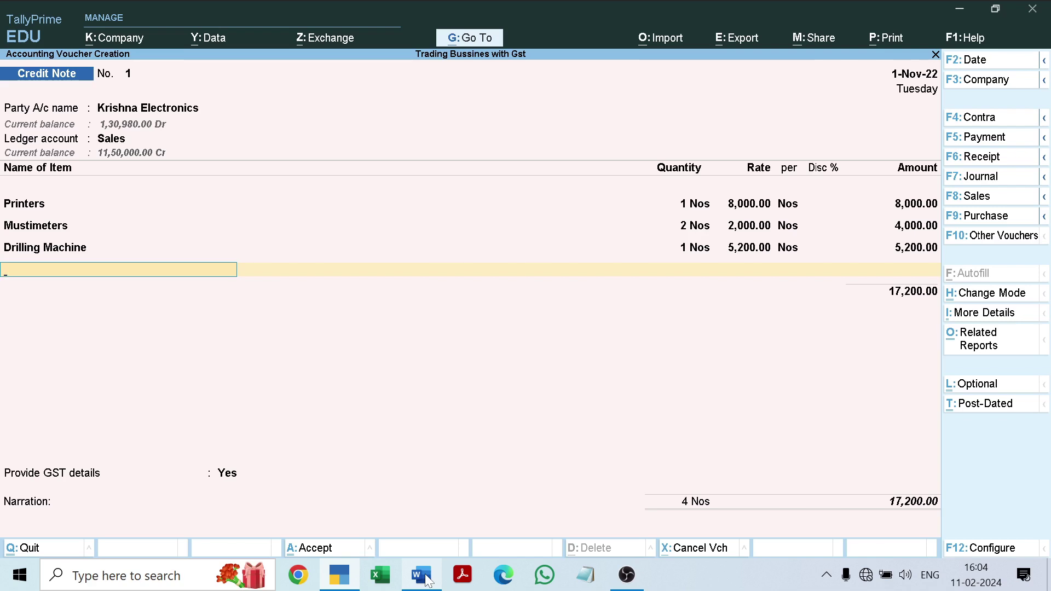
# Step: End the item list and add the CGST and SGST ledgers with their calculated amounts to the credit note
pyautogui.press('Return')
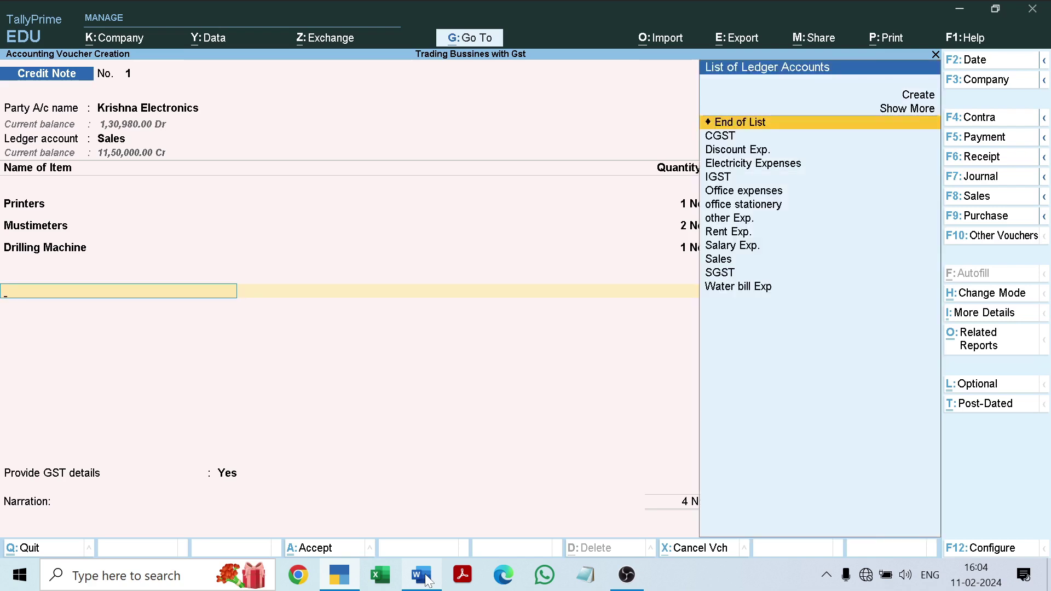
pyautogui.write('C')
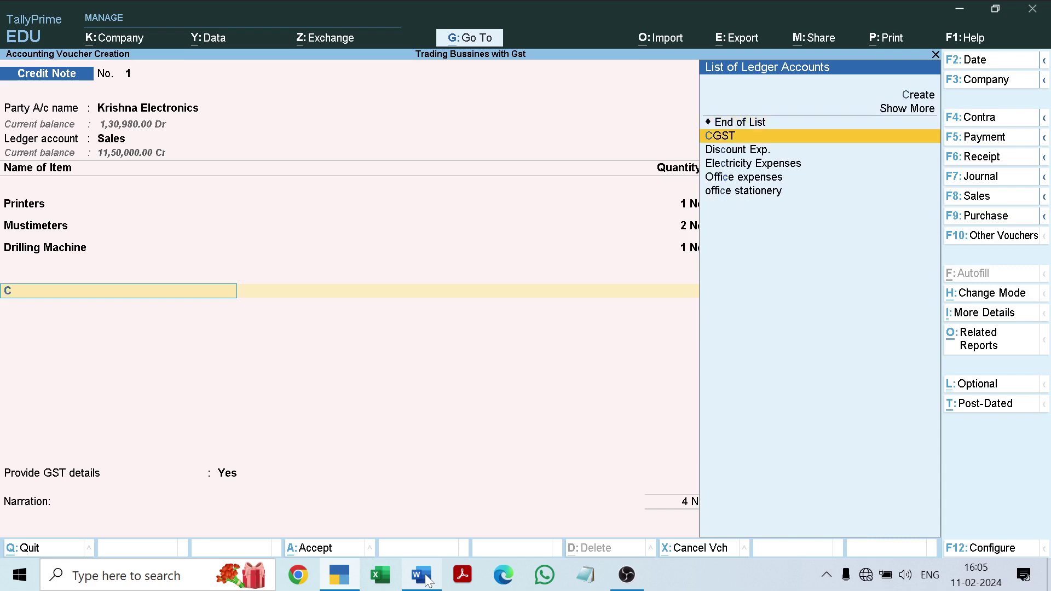
pyautogui.press('Return')
pyautogui.press('Return')
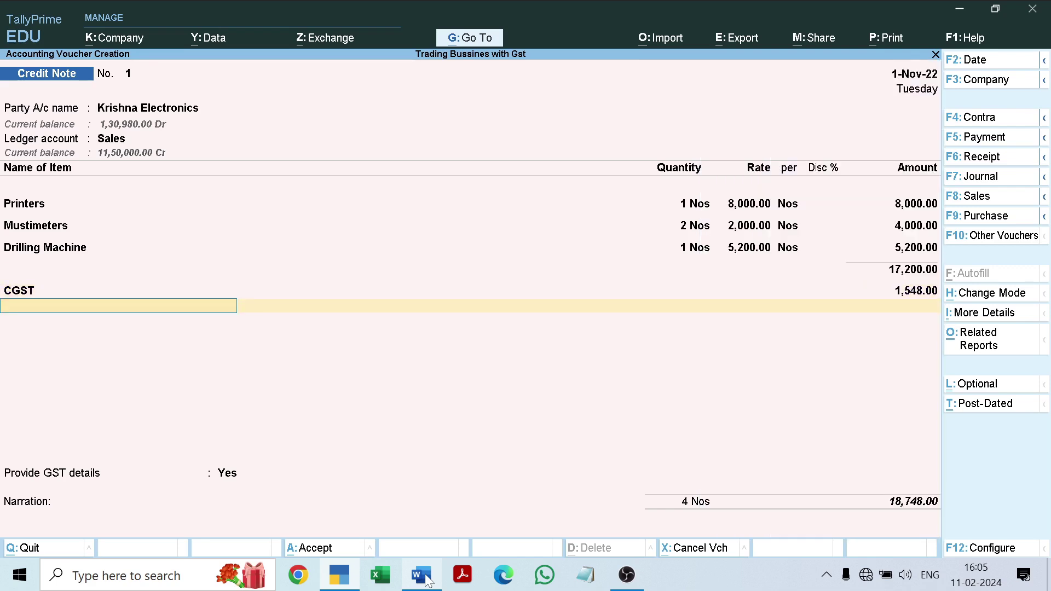
pyautogui.write('Gs')
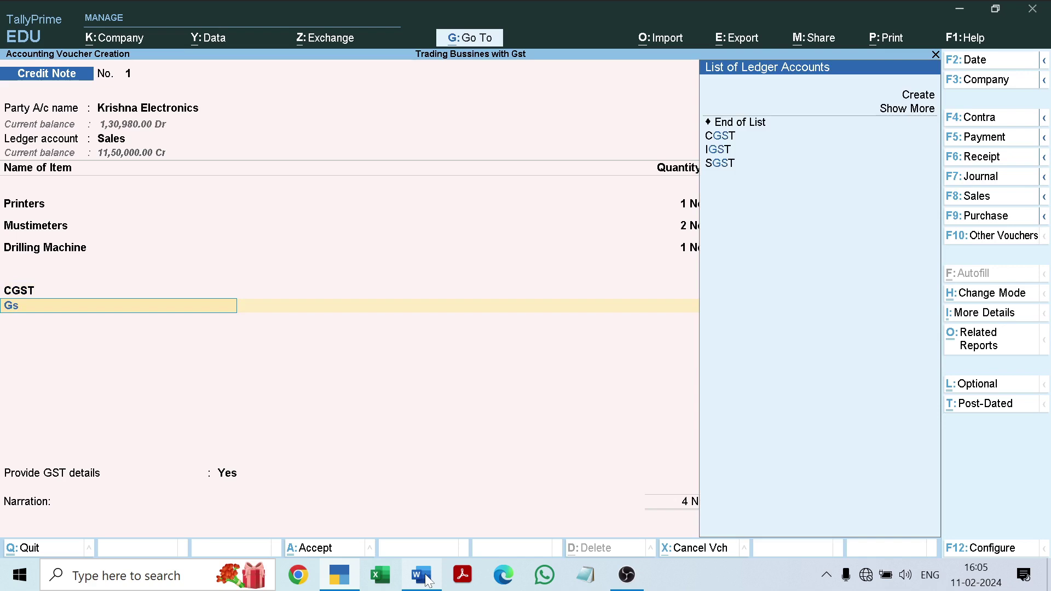
pyautogui.press('Down')
pyautogui.press('Down')
pyautogui.press('Return')
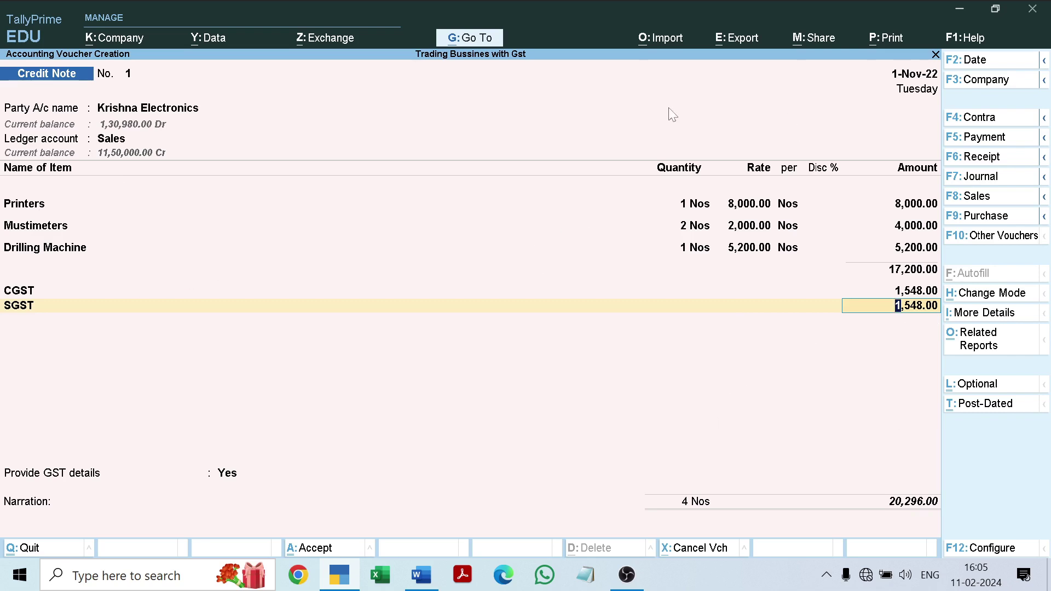
pyautogui.press('Return')
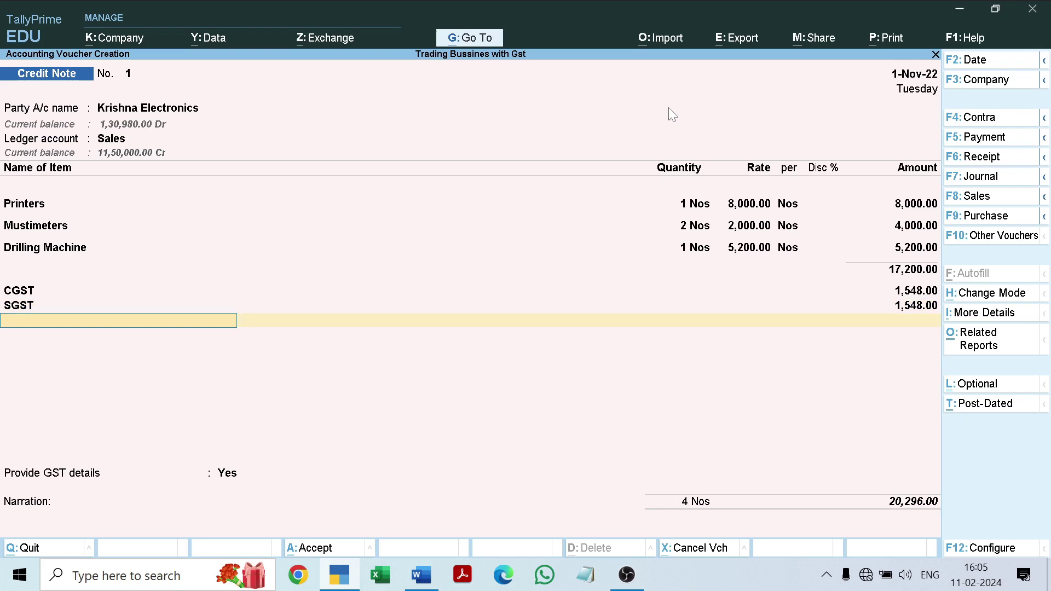
# Step: Finish the ledger list and set Provide GST details to No
pyautogui.press('Return')
pyautogui.write('n')
pyautogui.press('Return')
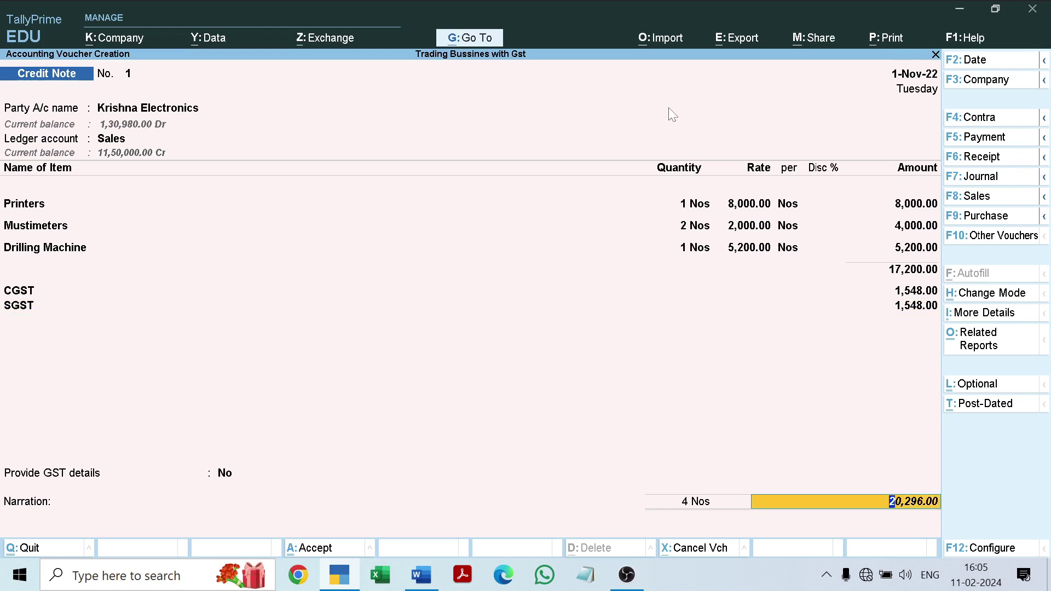
# Step: Compare the credit note's total with the sales return total of transaction 37 in the Word document
pyautogui.click(422, 582)
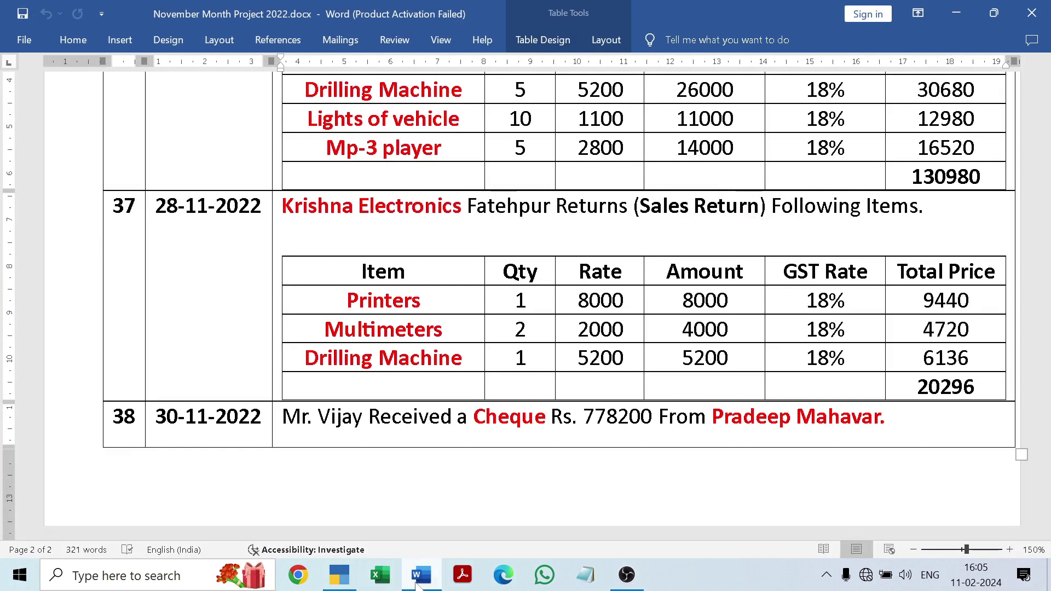
pyautogui.click(344, 578)
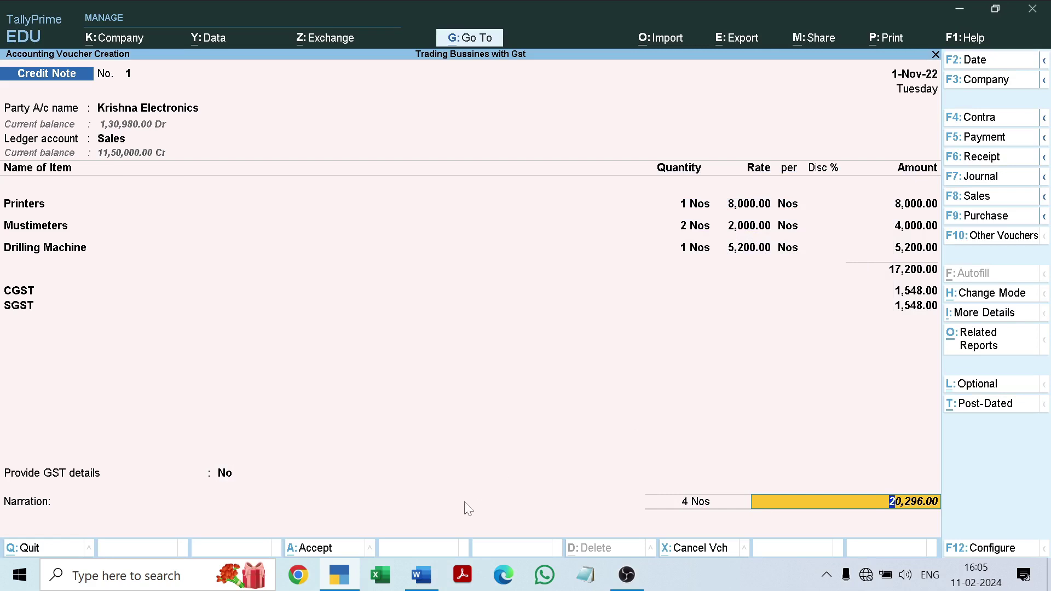
pyautogui.click(421, 574)
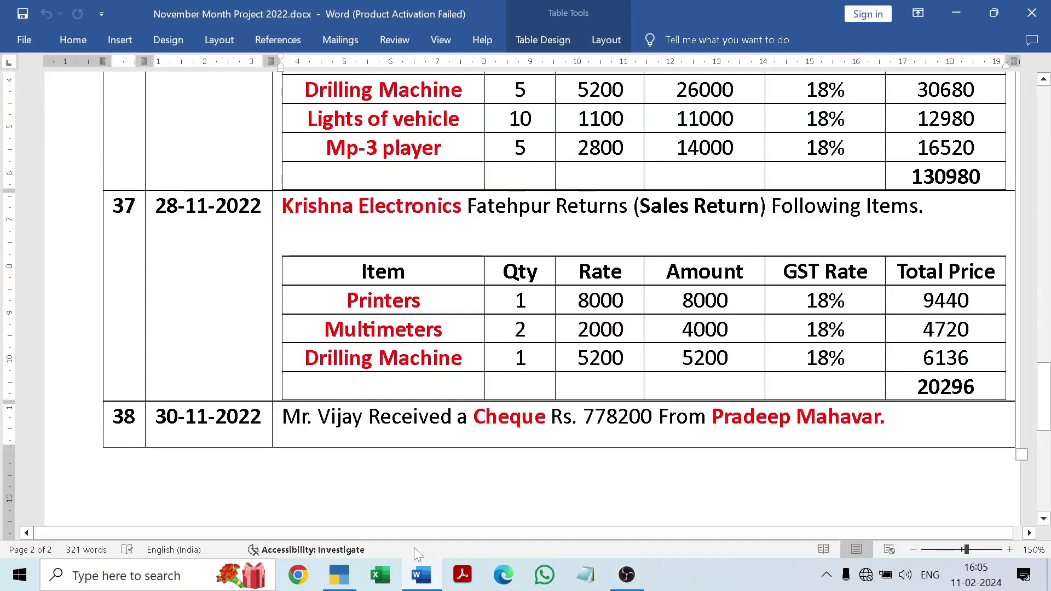
pyautogui.hotkey('alt', 'Tab')
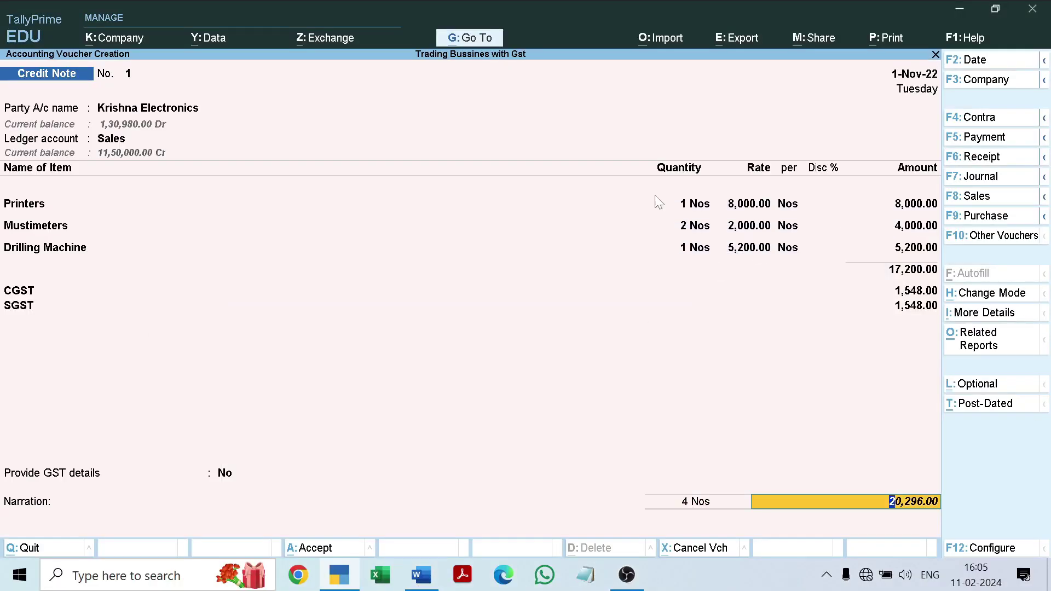
# Step: Allocate the credit note's 20,296 as Agst Ref to pending bill 8, save the voucher without narration and leave voucher entry
pyautogui.press('Return')
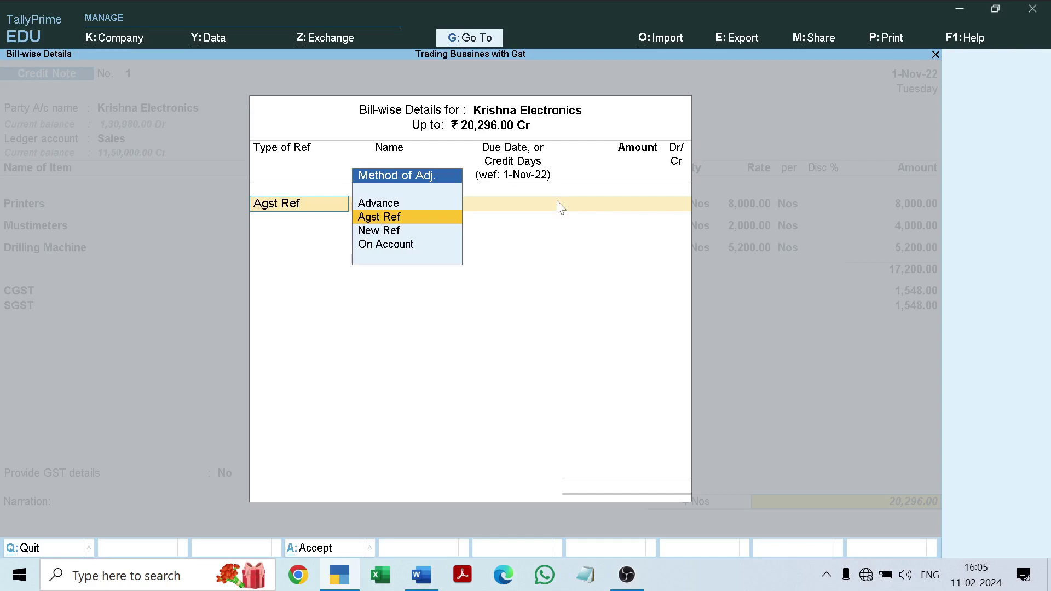
pyautogui.press('Return')
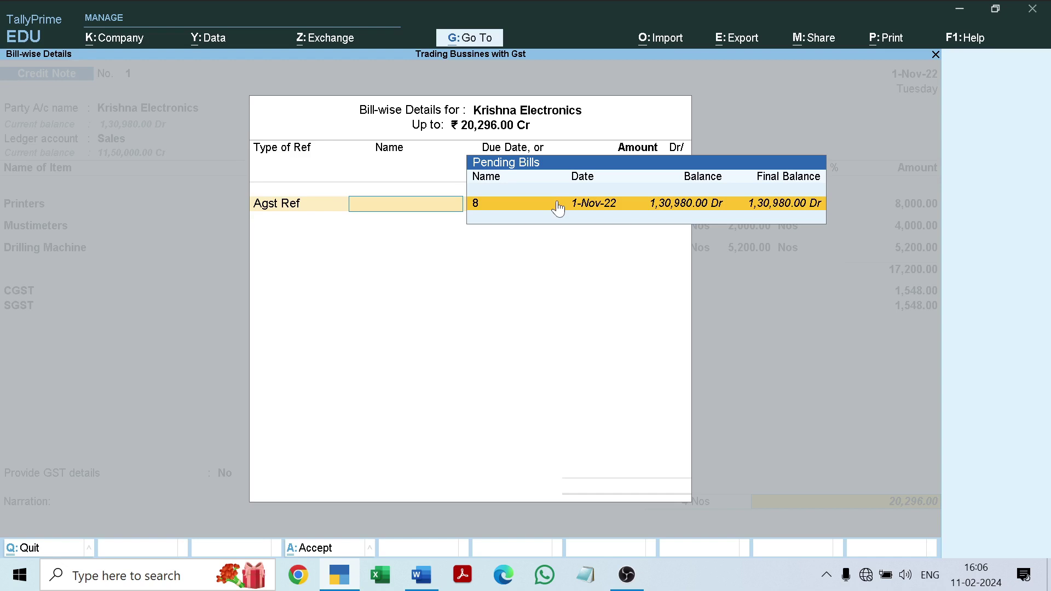
pyautogui.click(558, 204)
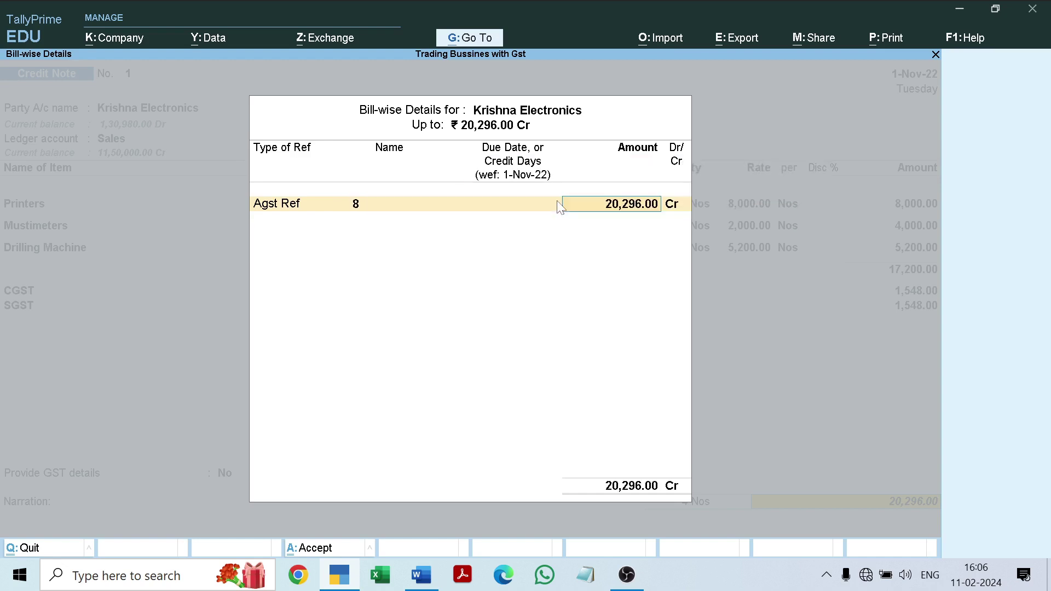
pyautogui.press('Return')
pyautogui.press('Return')
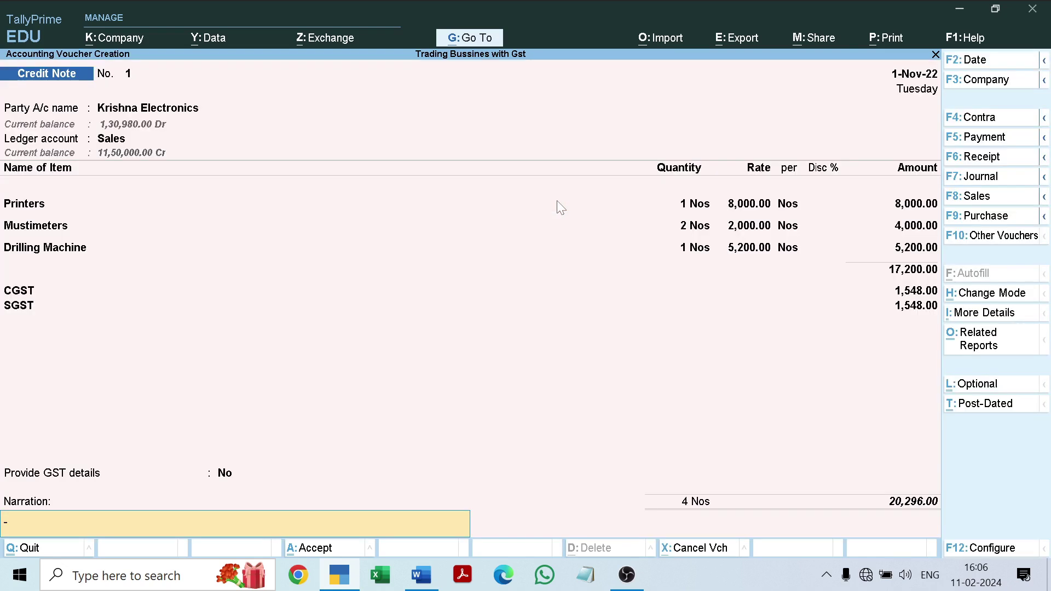
pyautogui.press('Return')
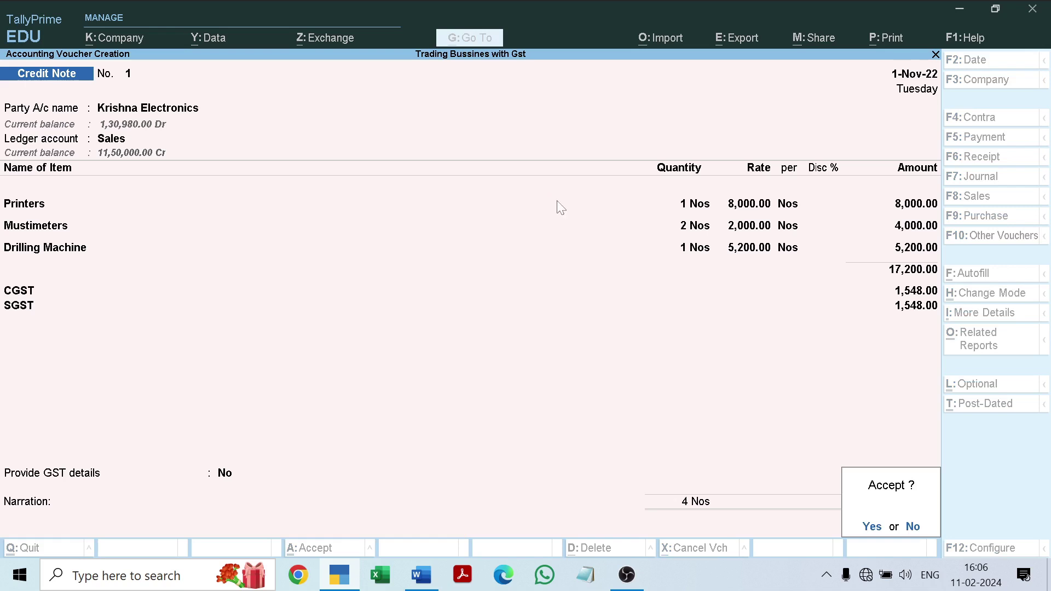
pyautogui.press('Return')
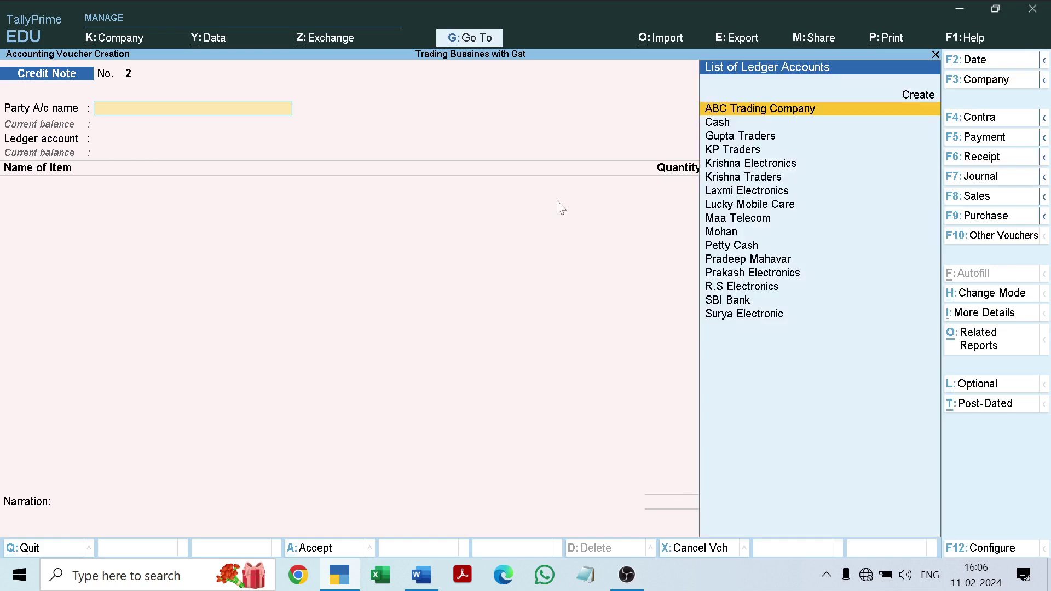
pyautogui.press('Escape')
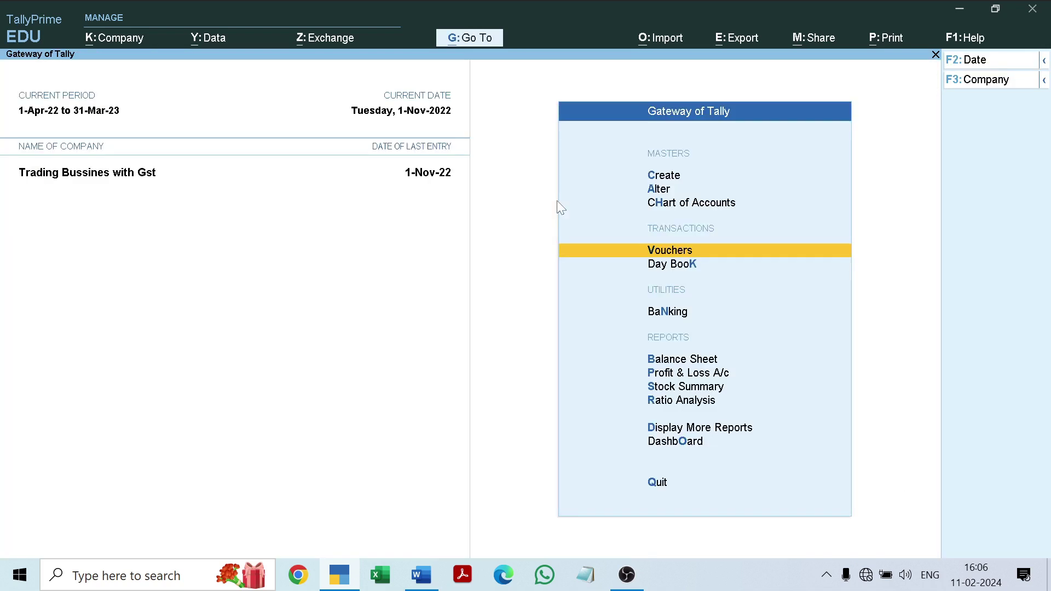
# Step: Open Krishna Electronics' saved Credit Note from the Day Book for 1-Nov-22
pyautogui.press('Down')
pyautogui.press('Return')
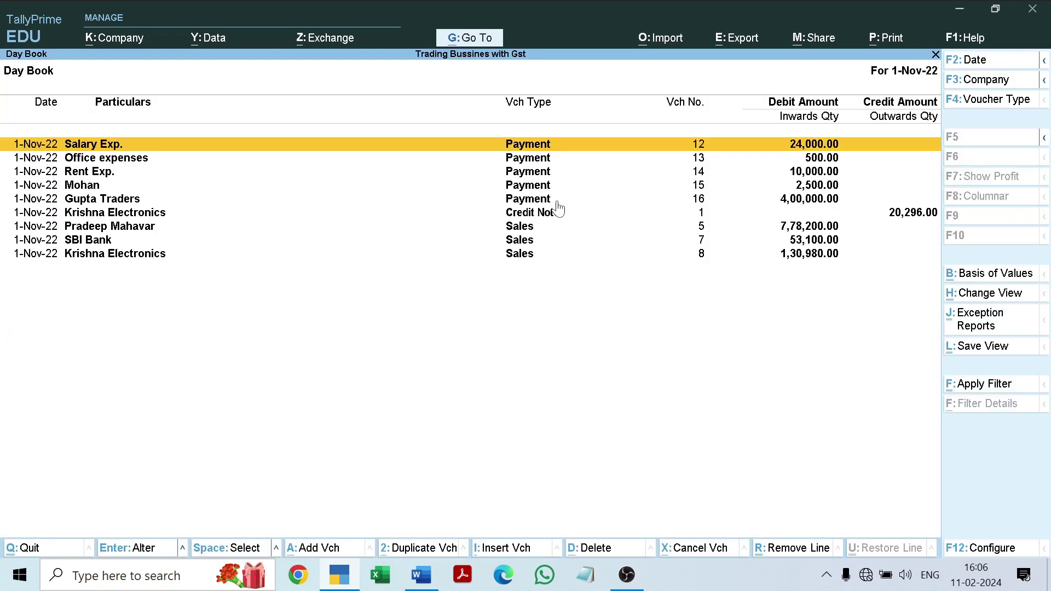
pyautogui.press('Down')
pyautogui.press('Down')
pyautogui.press('Down')
pyautogui.press('Down')
pyautogui.press('Down')
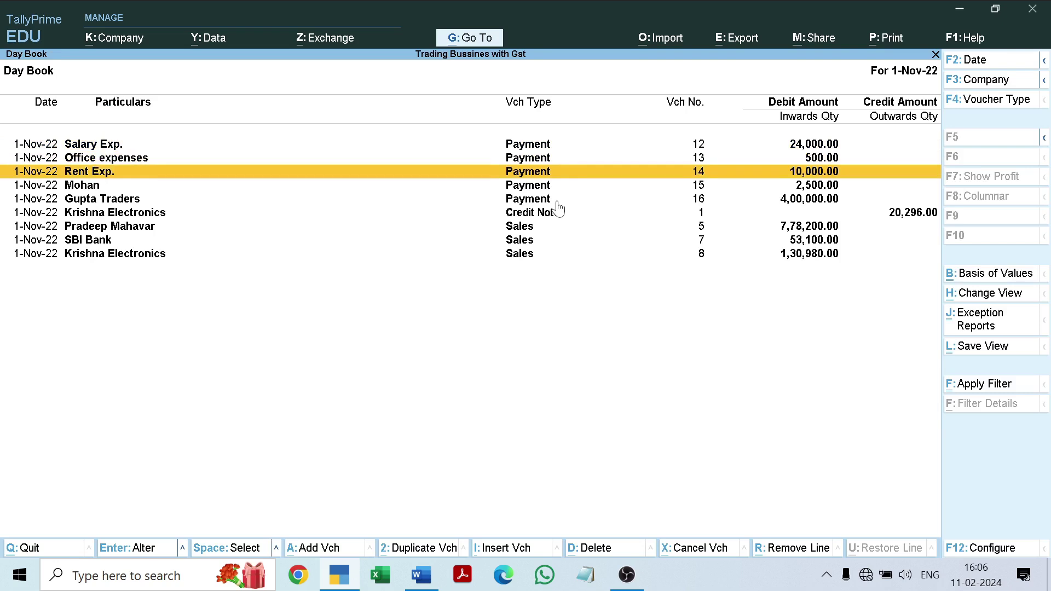
pyautogui.click(557, 207)
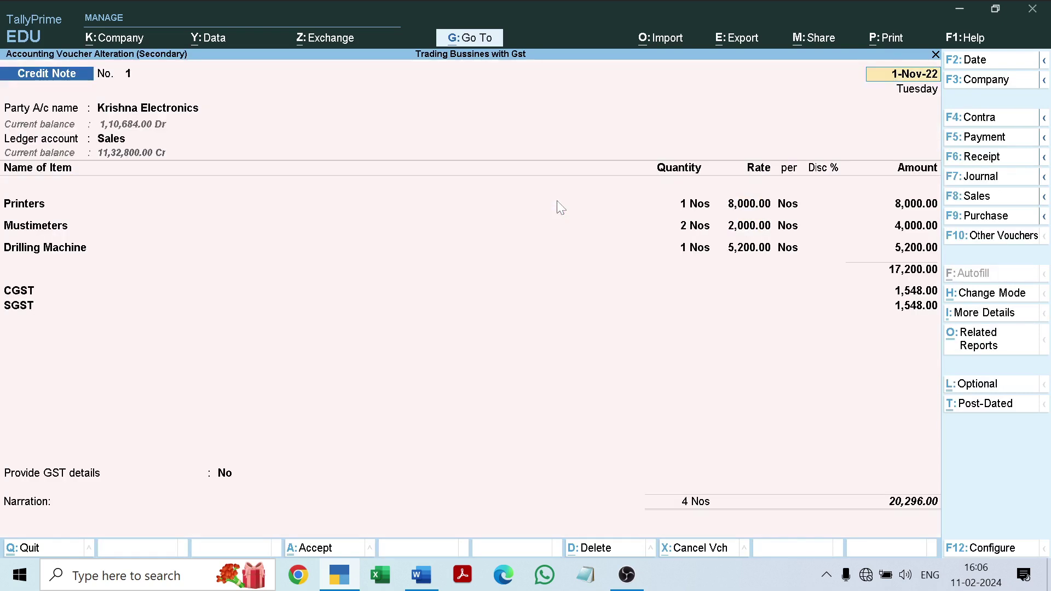
# Step: Examine the credit note's enlarged print preview, including its item and tax lines, and return to the Day Book
pyautogui.hotkey('ctrl', 'p')
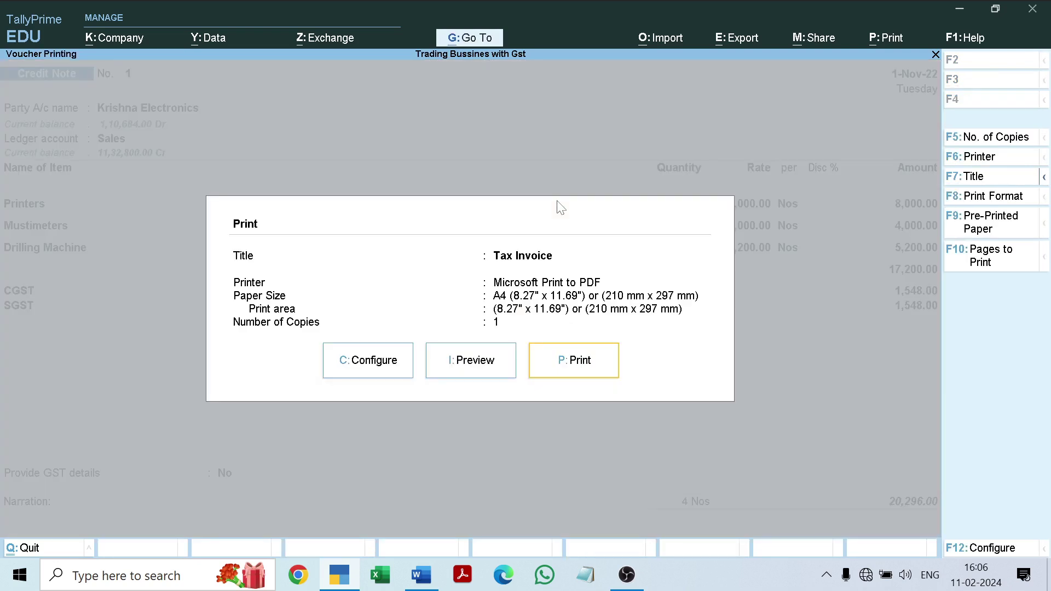
pyautogui.press('i')
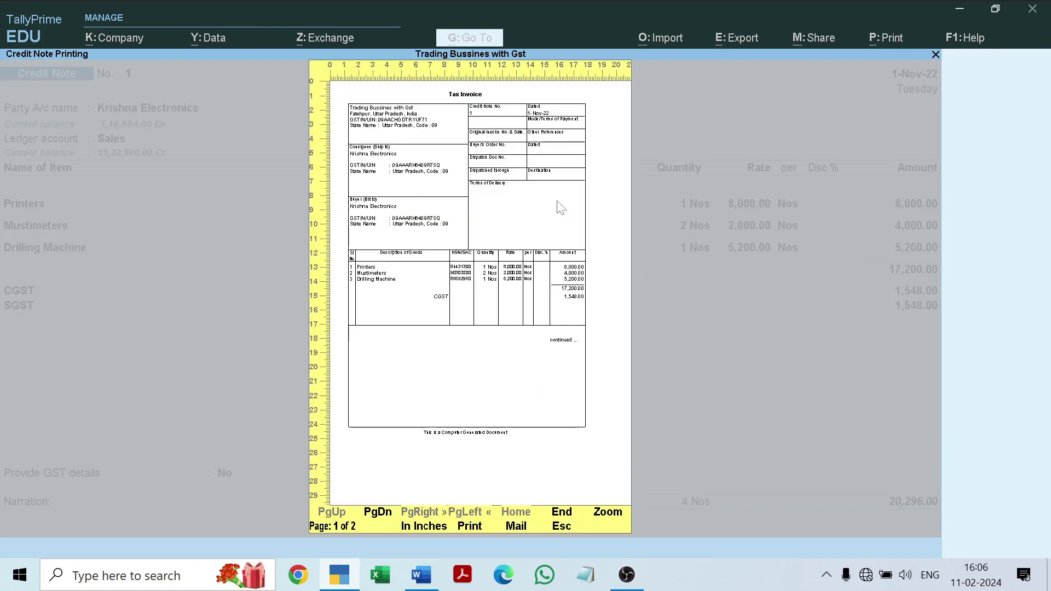
pyautogui.click(606, 514)
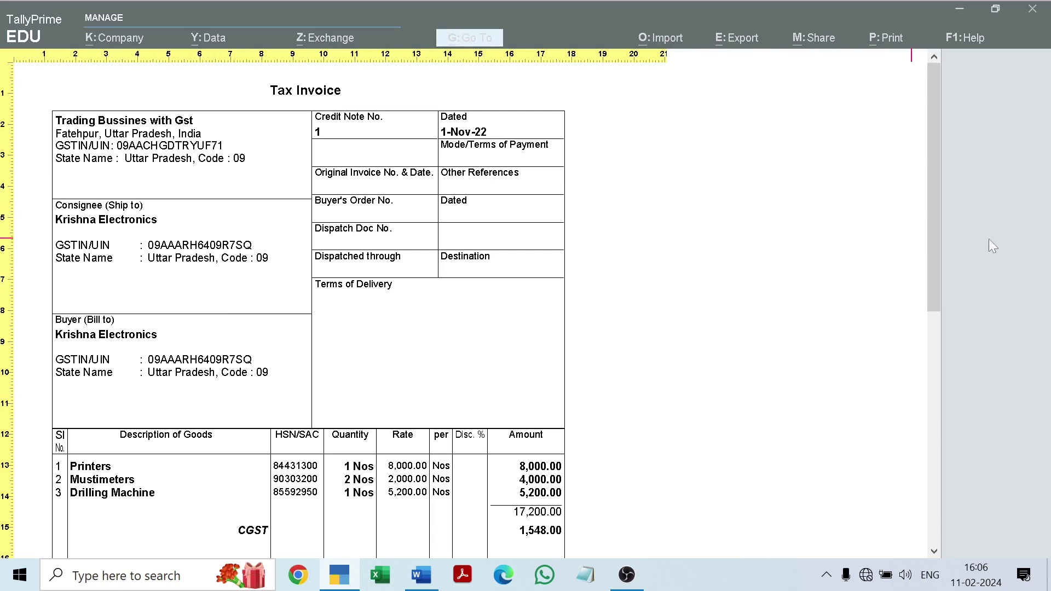
pyautogui.scroll(-1, 937, 225)
pyautogui.moveTo(936, 224); pyautogui.dragTo(932, 267)
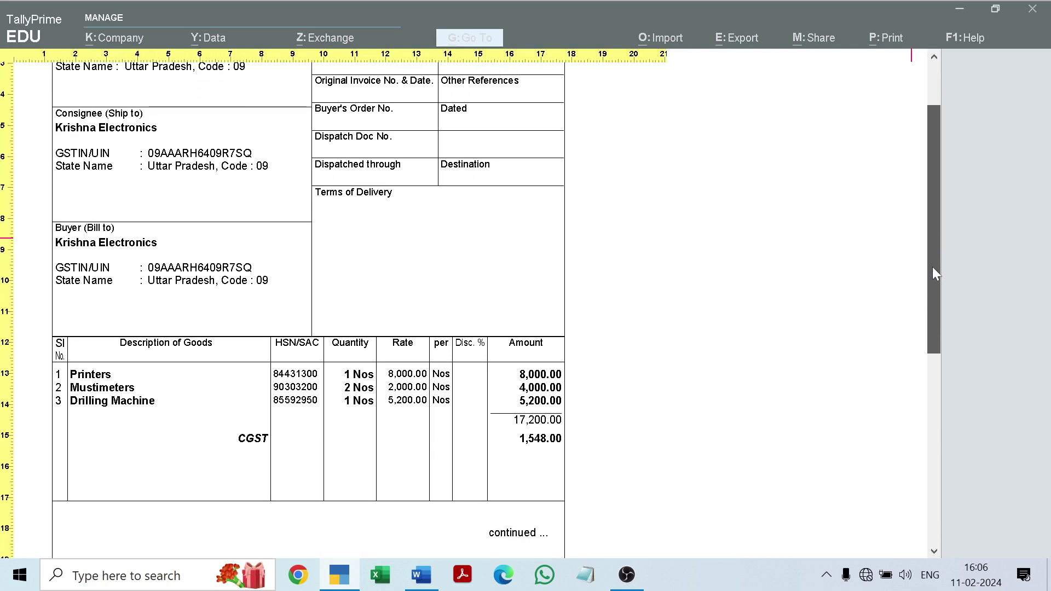
pyautogui.press('Escape')
pyautogui.press('Escape')
pyautogui.press('Escape')
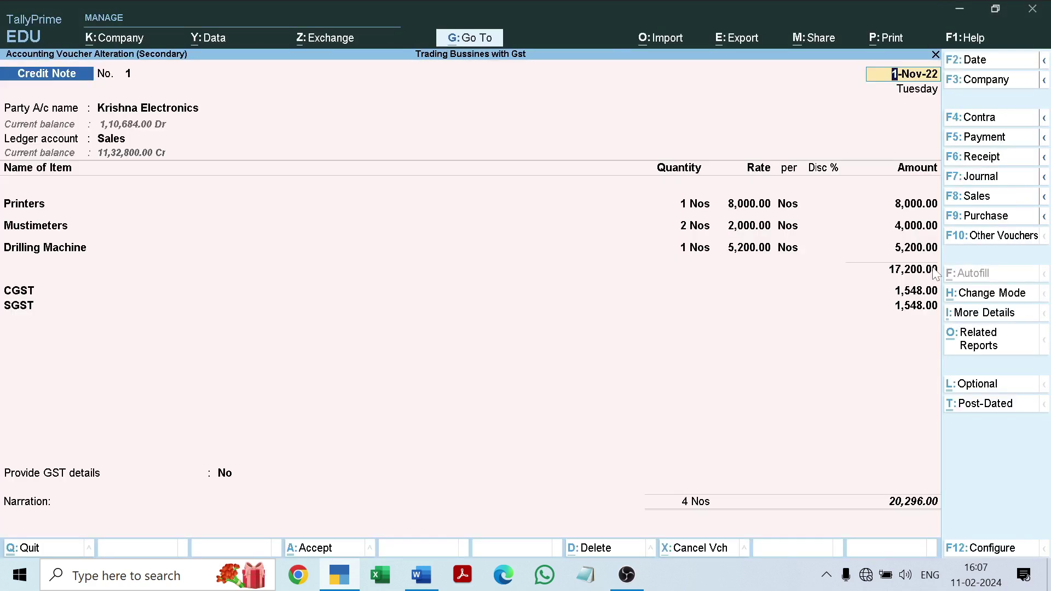
pyautogui.press('Escape')
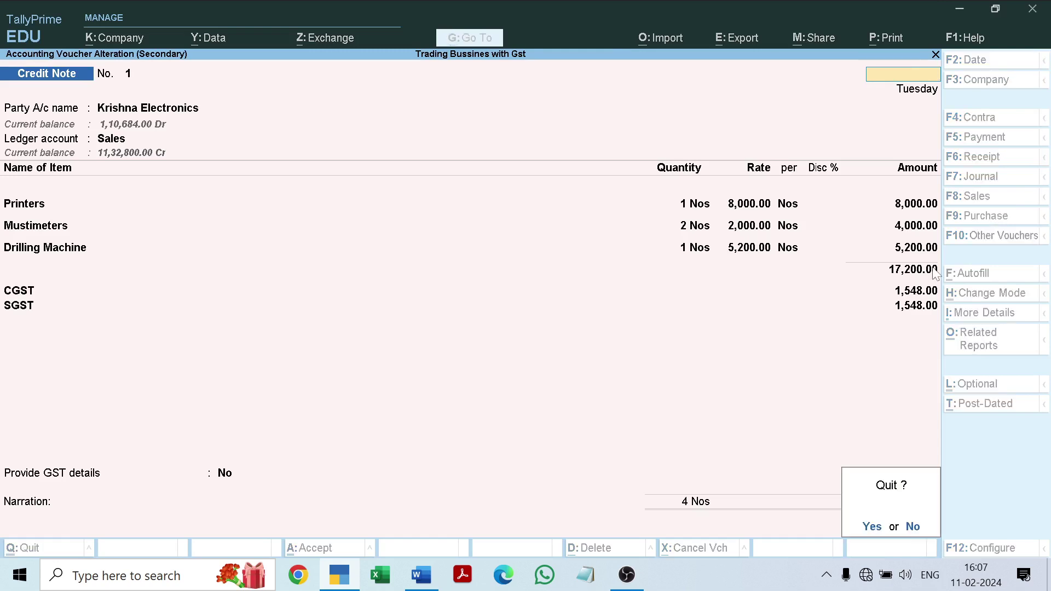
pyautogui.press('y')
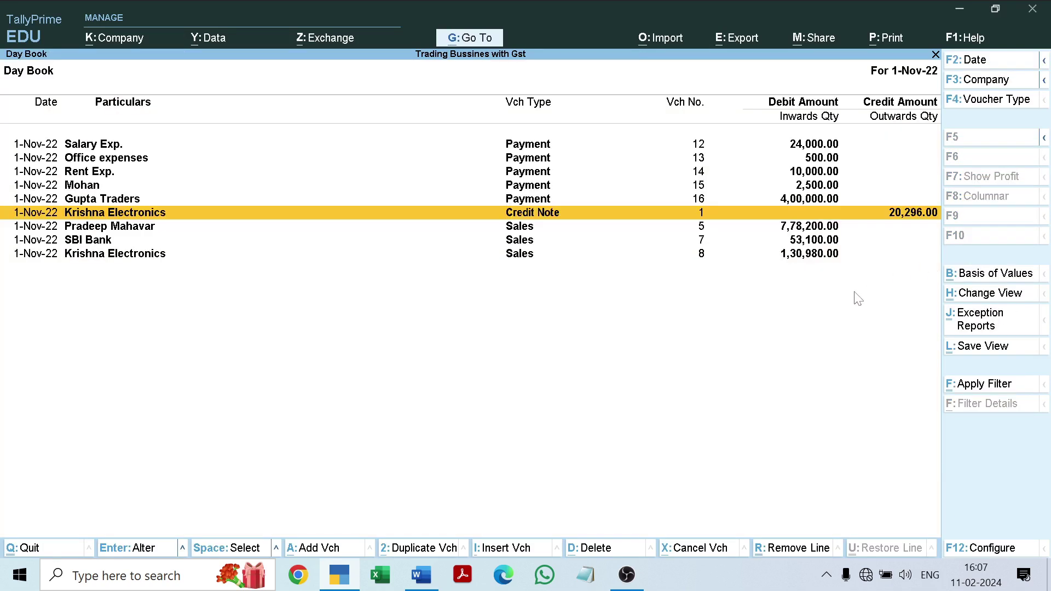
# Step: Check transaction 38 in the Word document and start a new Receipt voucher in TallyPrime
pyautogui.click(420, 575)
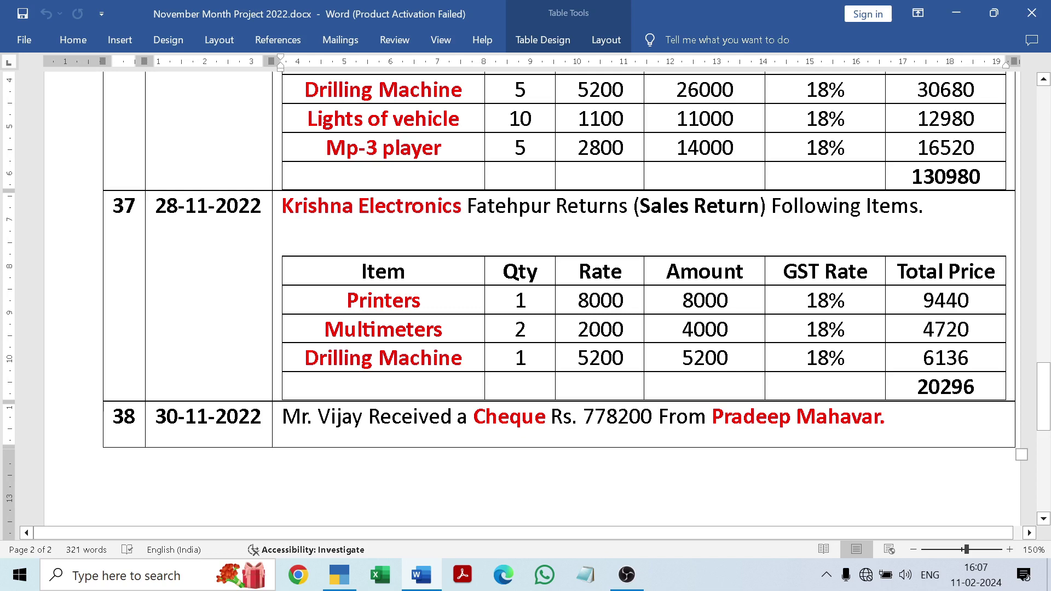
pyautogui.click(421, 578)
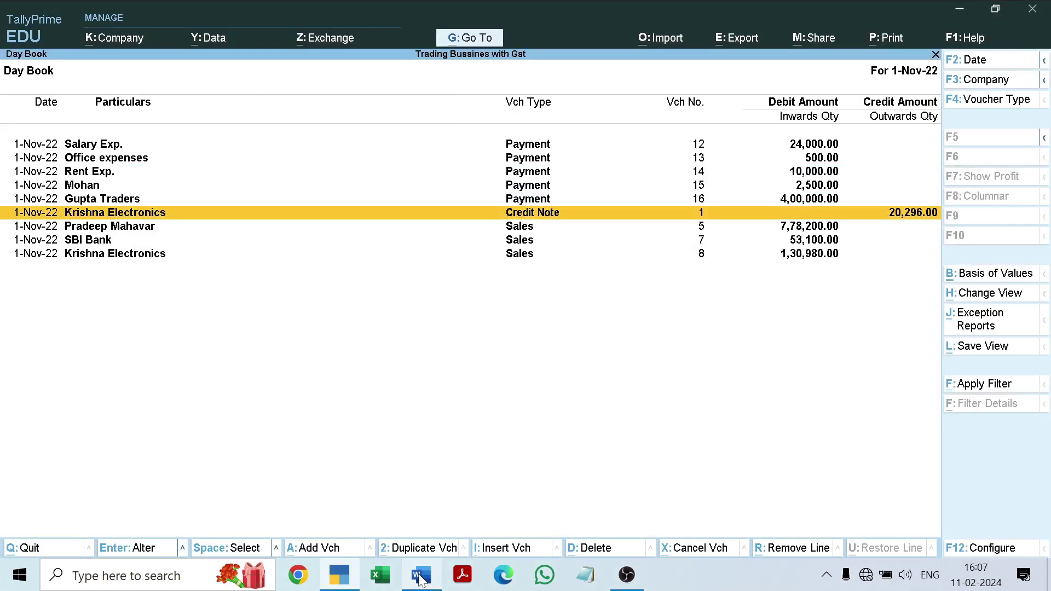
pyautogui.press('Escape')
pyautogui.press('Up')
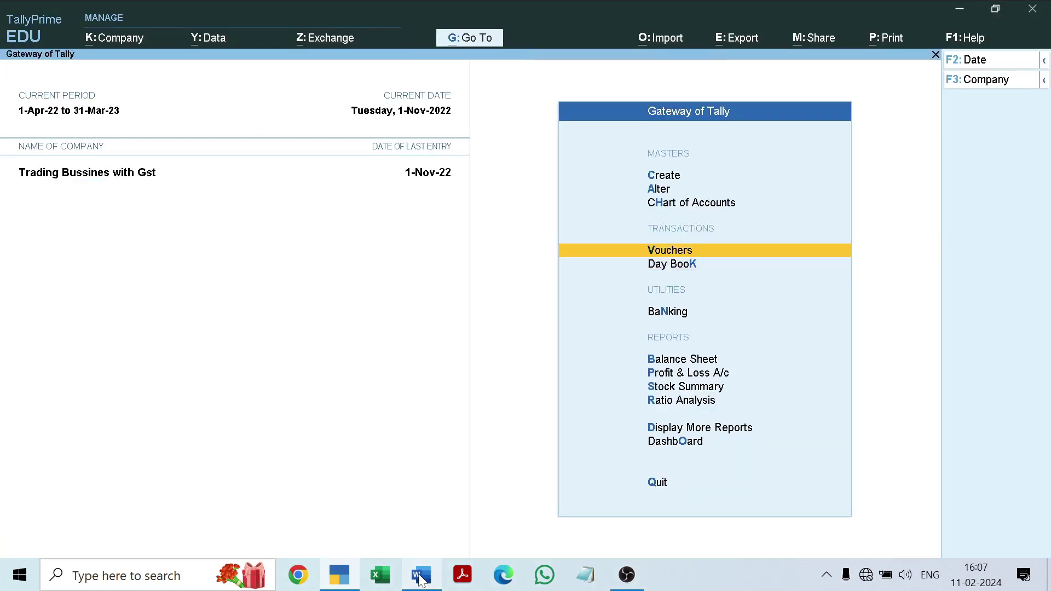
pyautogui.press('Return')
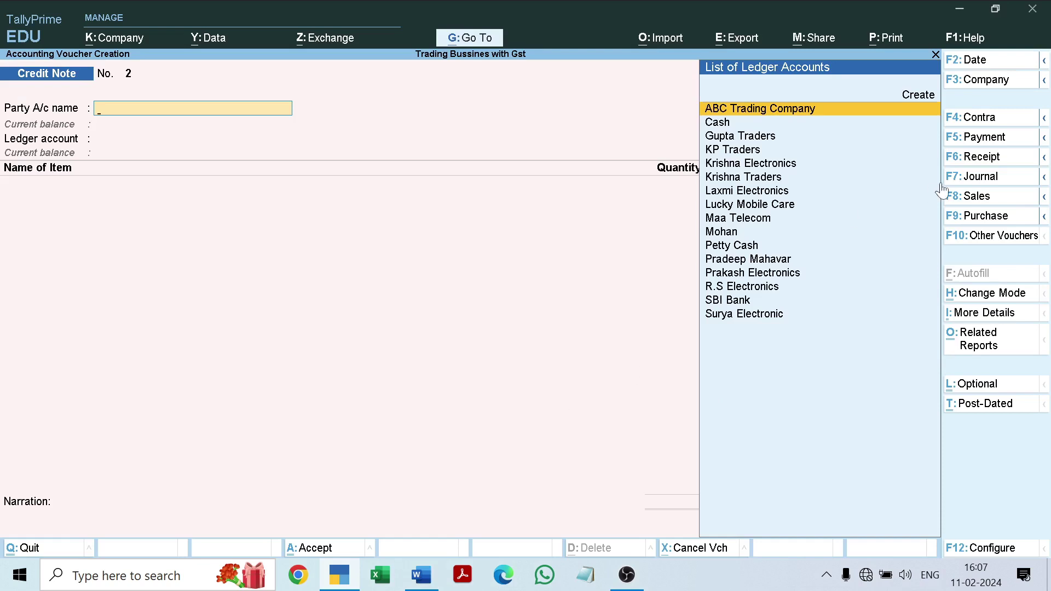
pyautogui.click(980, 158)
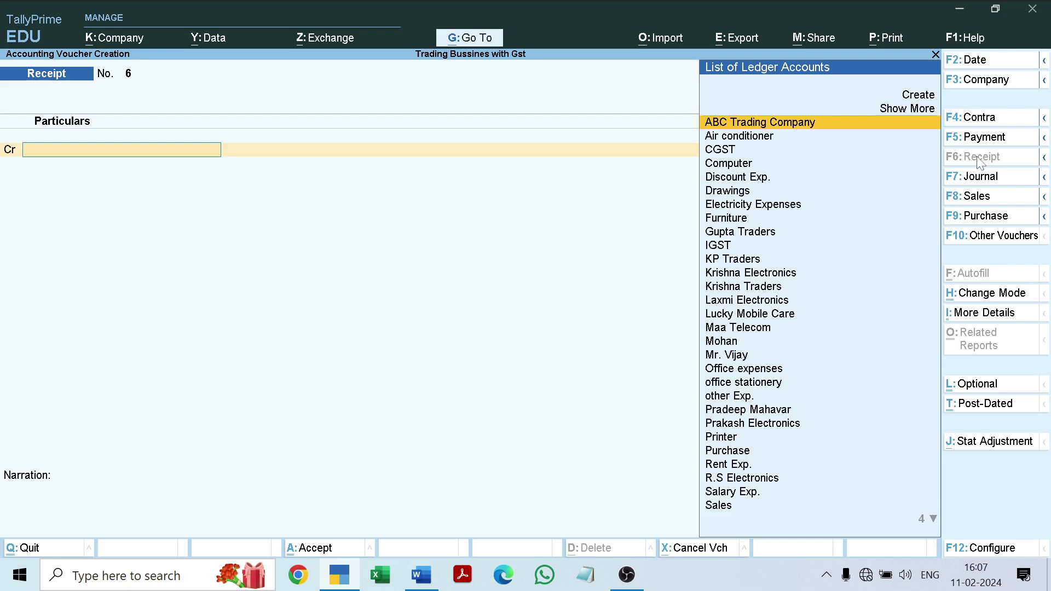
# Step: Credit the ledger of the customer named in transaction 38 with 7,78,200
pyautogui.write('P')
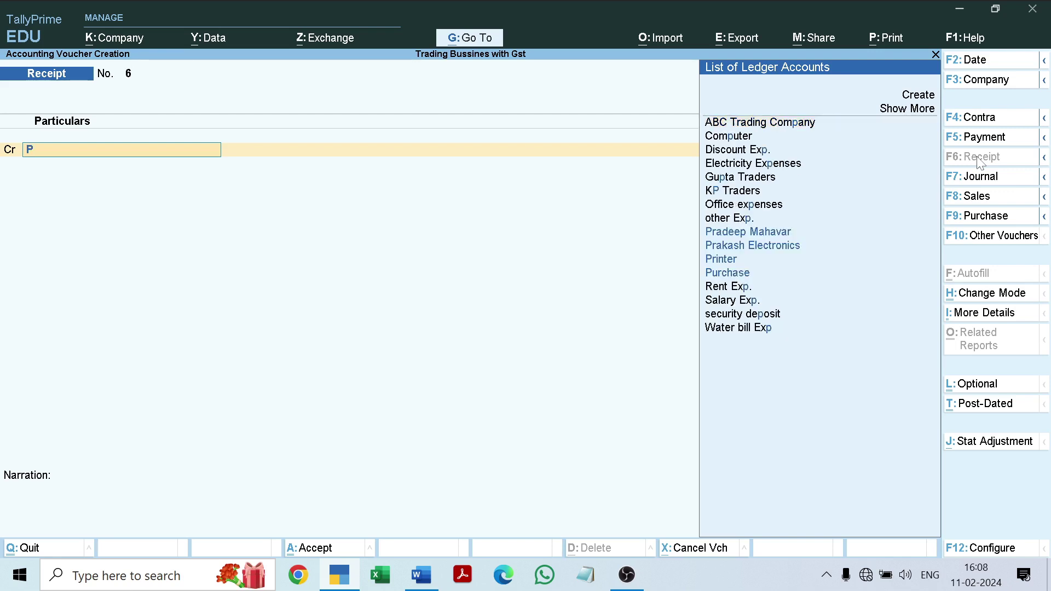
pyautogui.press('Down')
pyautogui.press('Up')
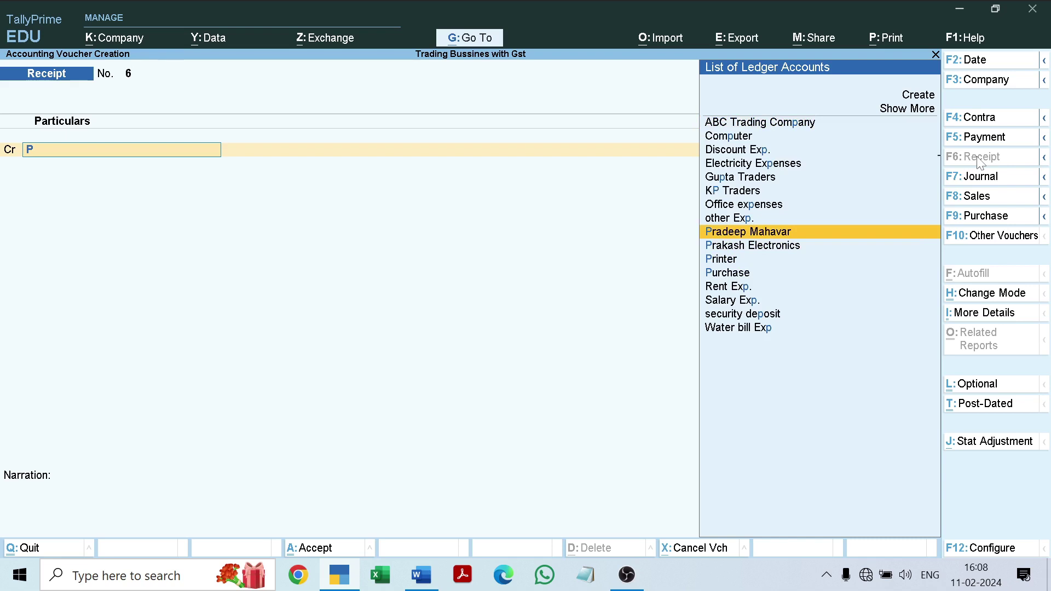
pyautogui.press('Return')
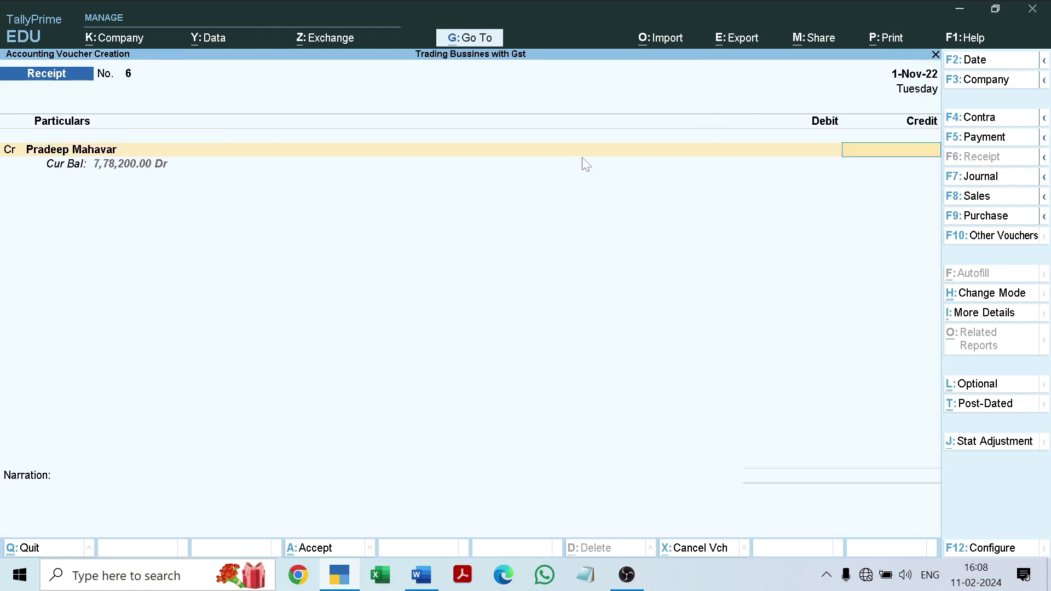
pyautogui.write('78,')
pyautogui.write('2')
pyautogui.write('00')
pyautogui.press('Return')
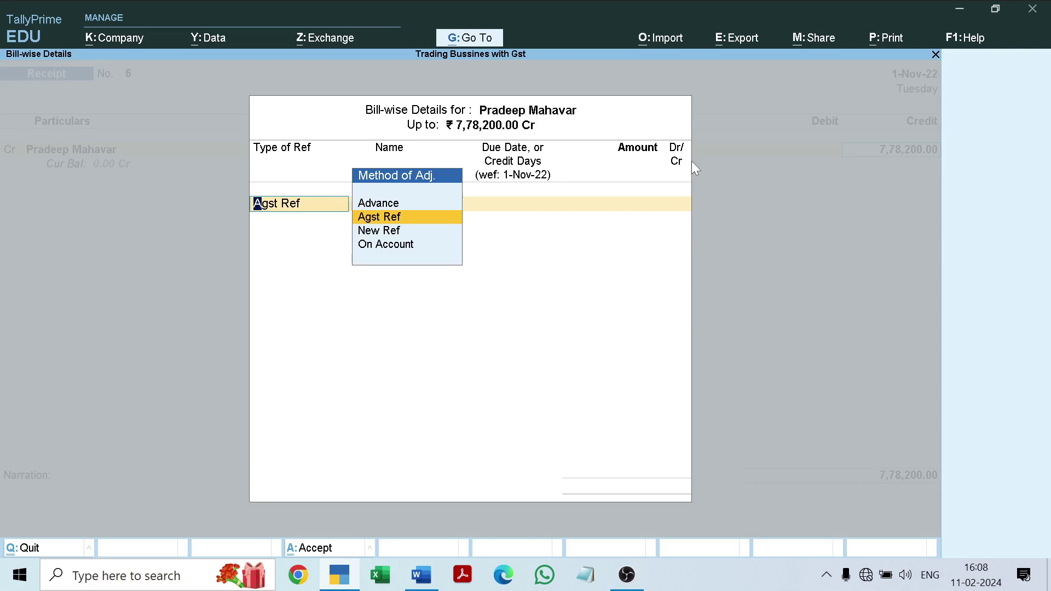
# Step: Allocate the customer's 7,78,200 receipt as Agst Ref to pending bill 5
pyautogui.press('Return')
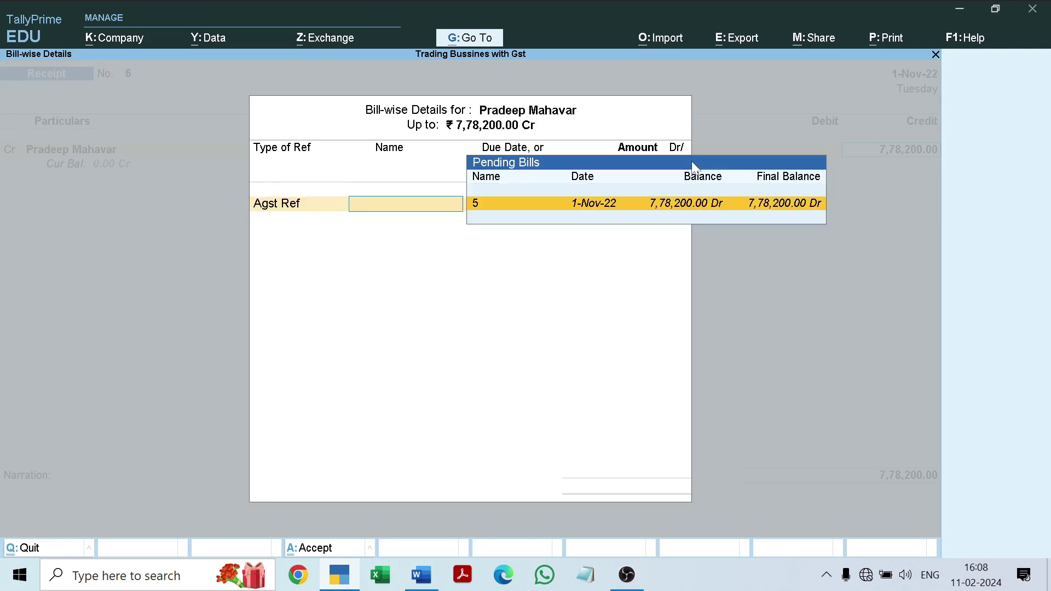
pyautogui.press('Return')
pyautogui.press('Return')
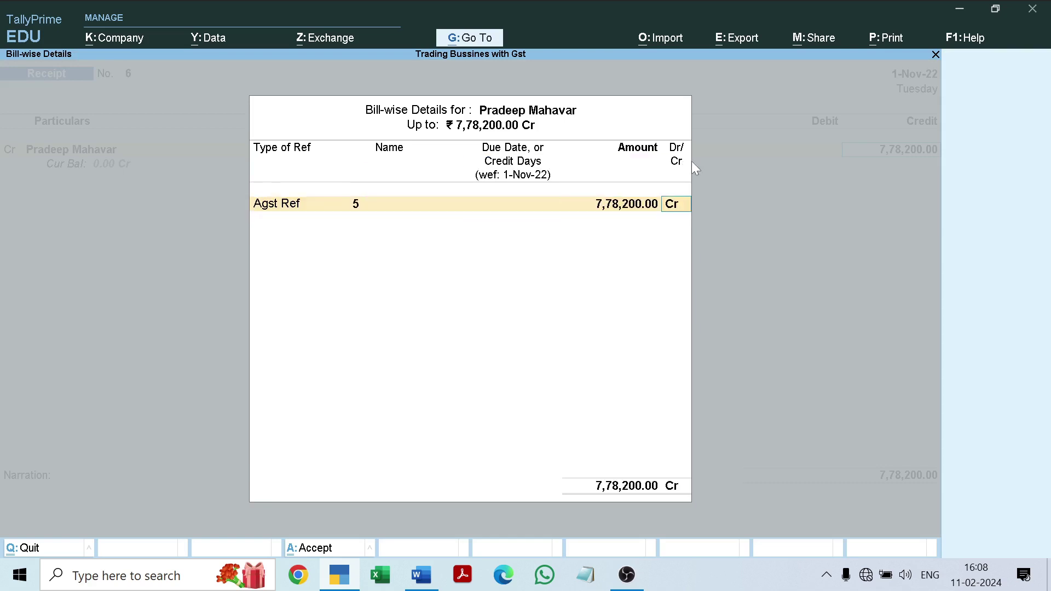
pyautogui.press('Return')
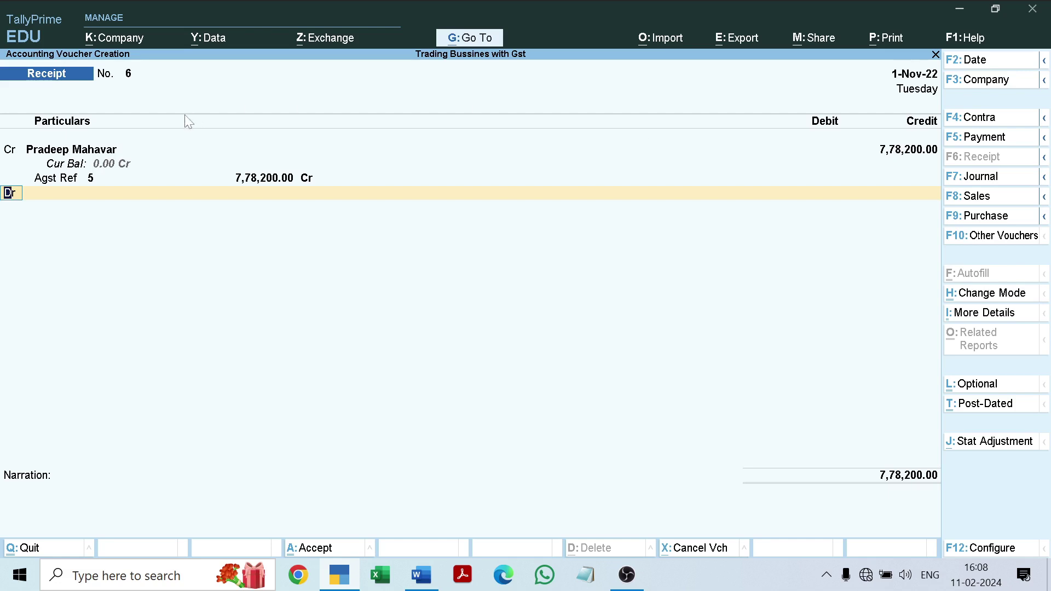
# Step: Debit SBI Bank with 7,78,200 and keep the bank allocation as Cheque/DD dated 1-Nov-22, leaving the instrument number and bank name blank
pyautogui.press('Return')
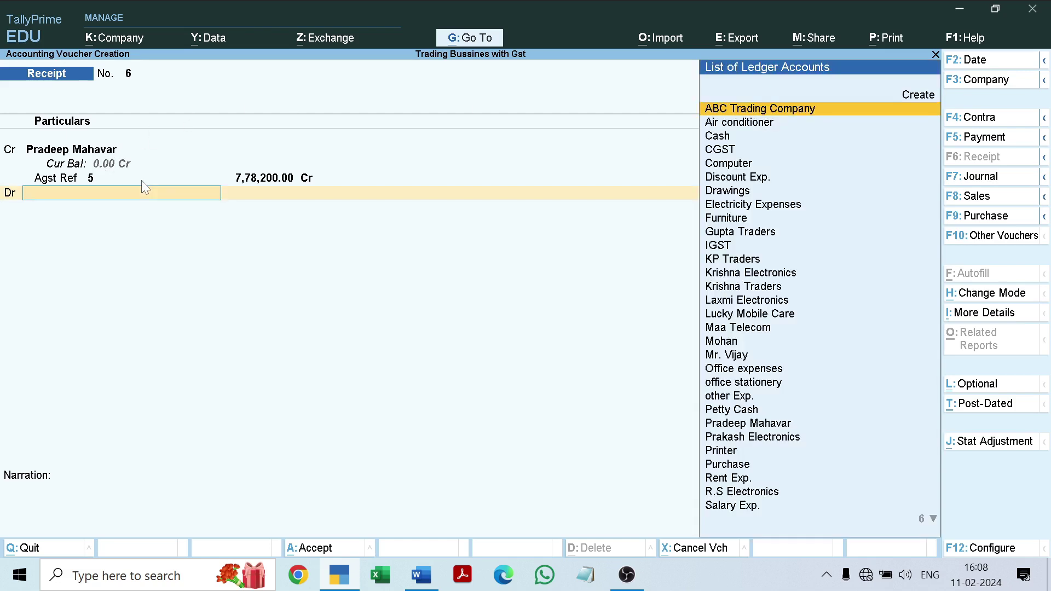
pyautogui.write('Sb')
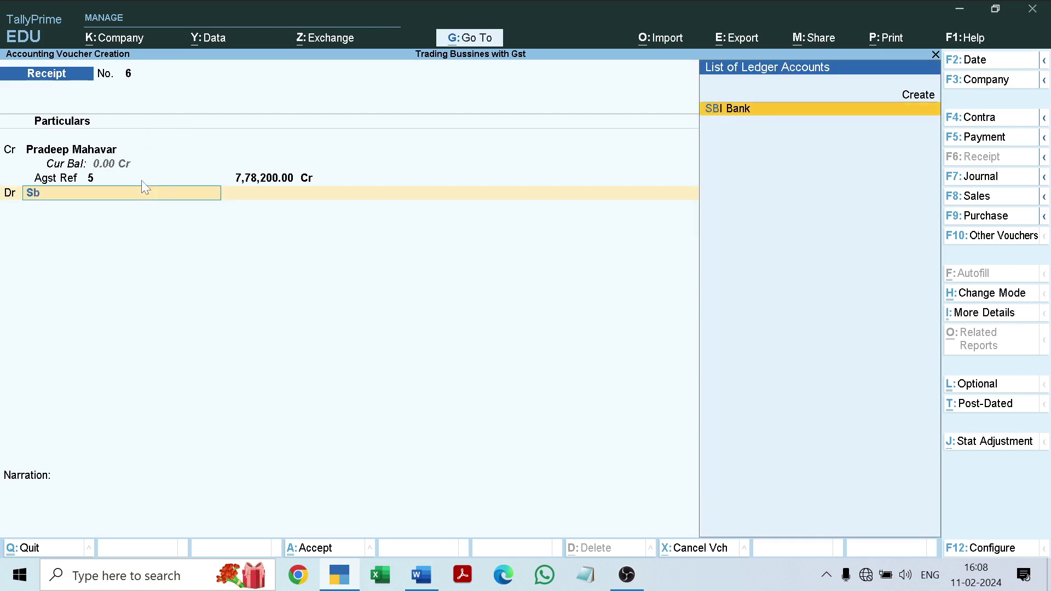
pyautogui.press('Return')
pyautogui.press('Return')
pyautogui.press('Return')
pyautogui.press('Return')
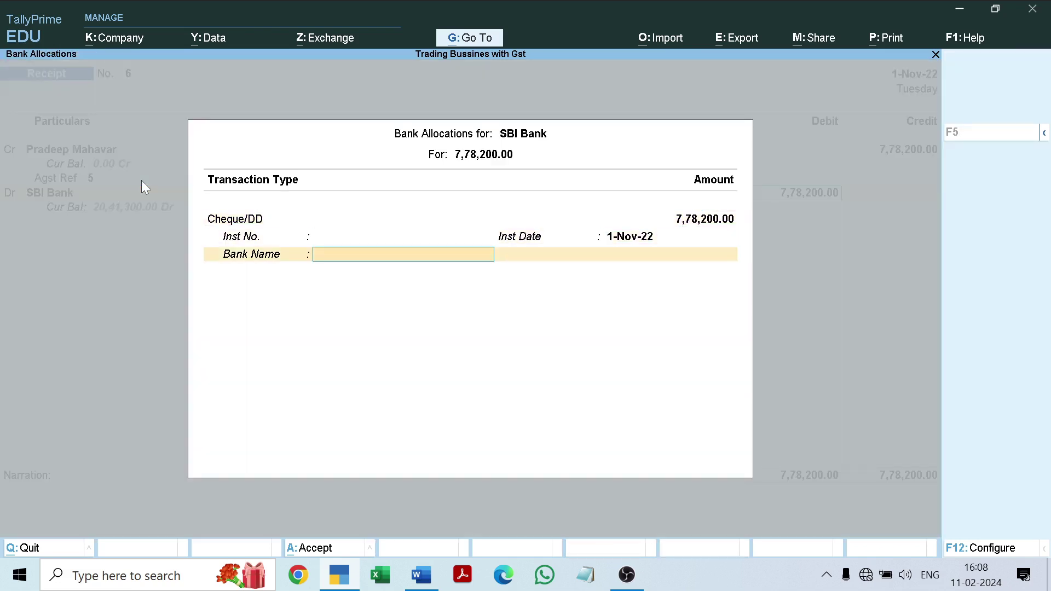
pyautogui.press('Return')
pyautogui.press('Return')
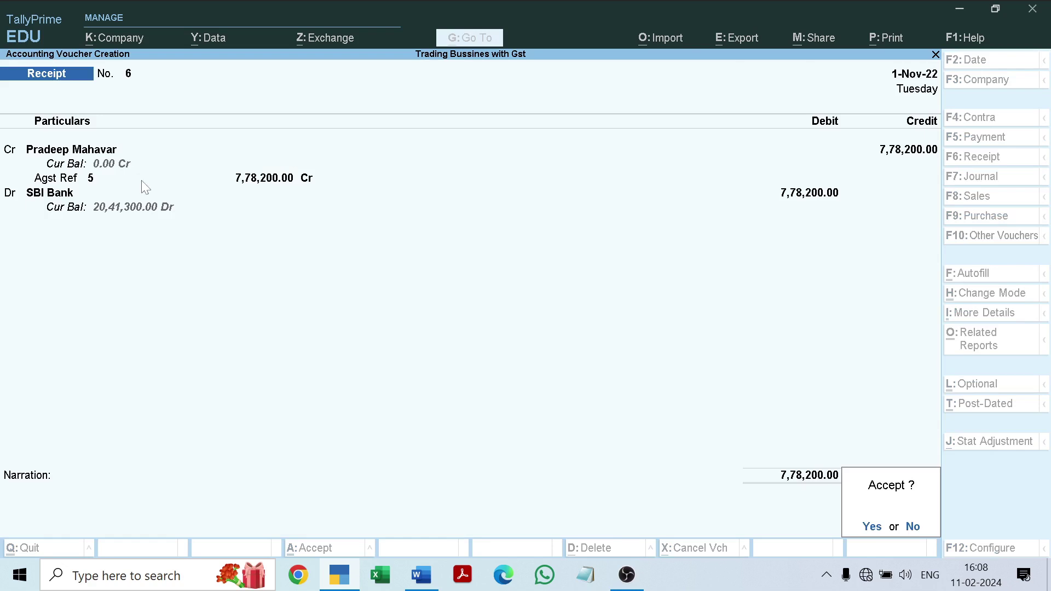
# Step: Save the receipt voucher and leave voucher entry for the Gateway of Tally
pyautogui.press('Return')
pyautogui.press('Escape')
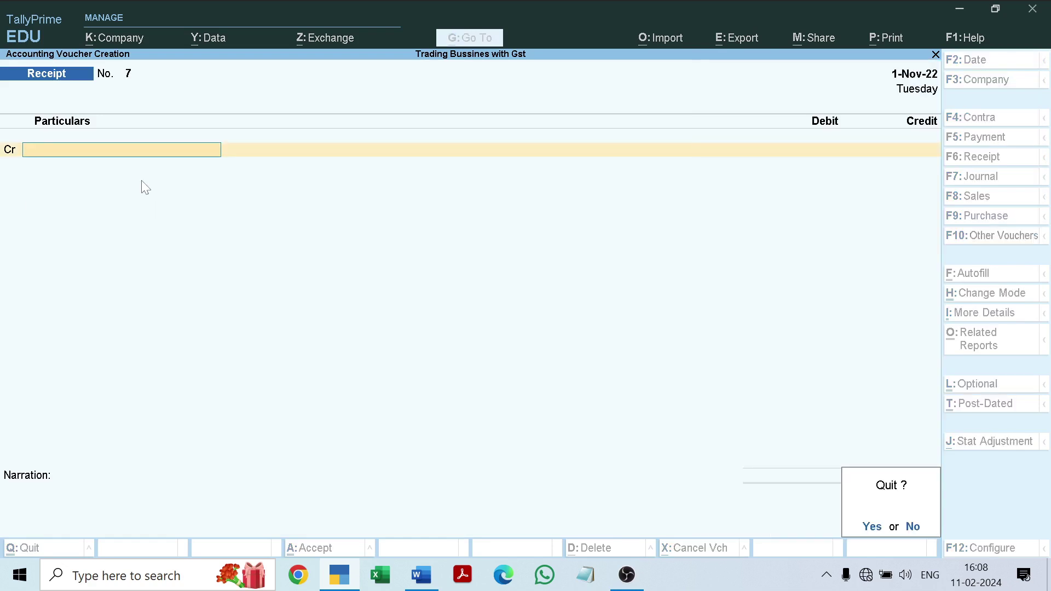
pyautogui.press('Return')
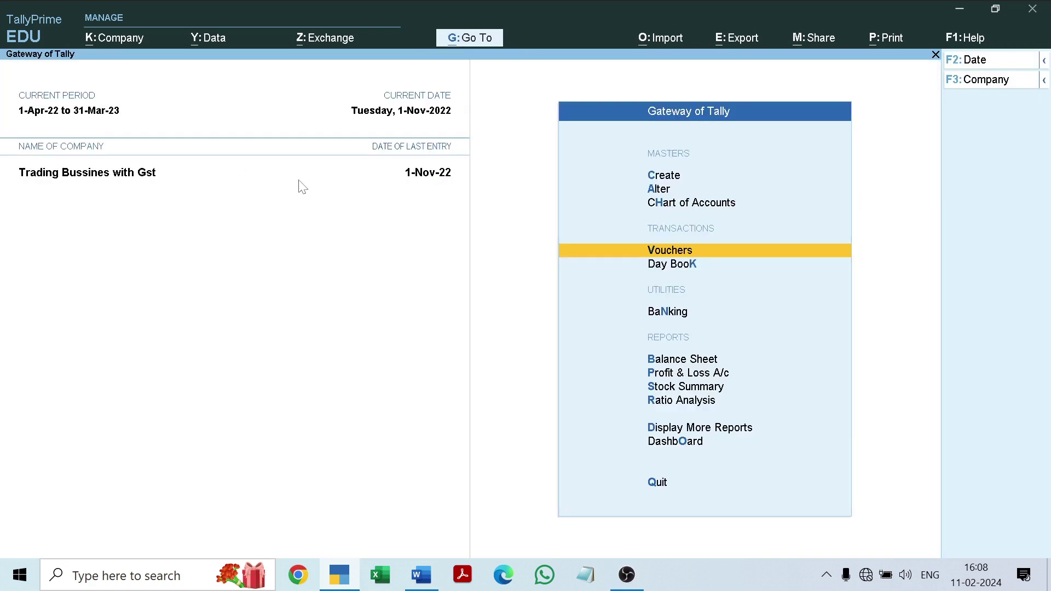
# Step: Switch to the Word document and review transactions 36 to 38 of the November 2022 project
pyautogui.click(423, 576)
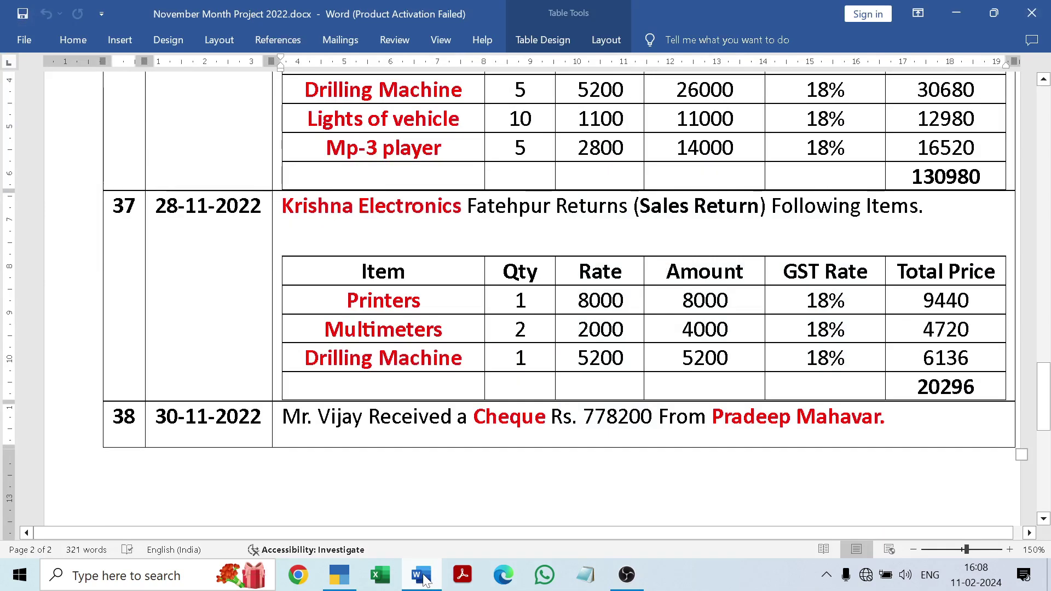
pyautogui.scroll(10, 553, 454)
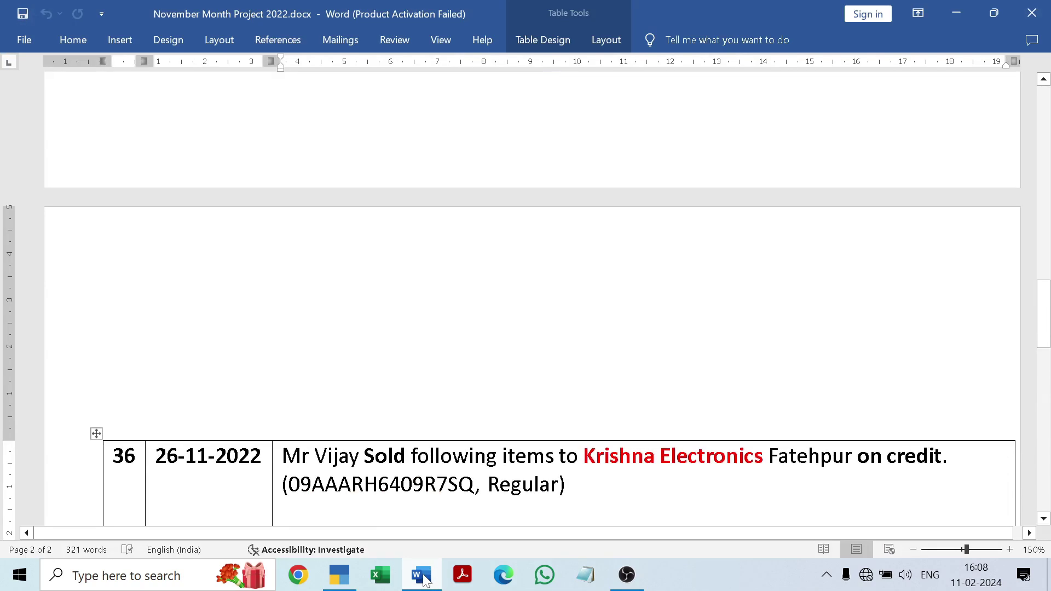
pyautogui.moveTo(627, 574)
pyautogui.moveTo(1045, 319); pyautogui.dragTo(1045, 363)
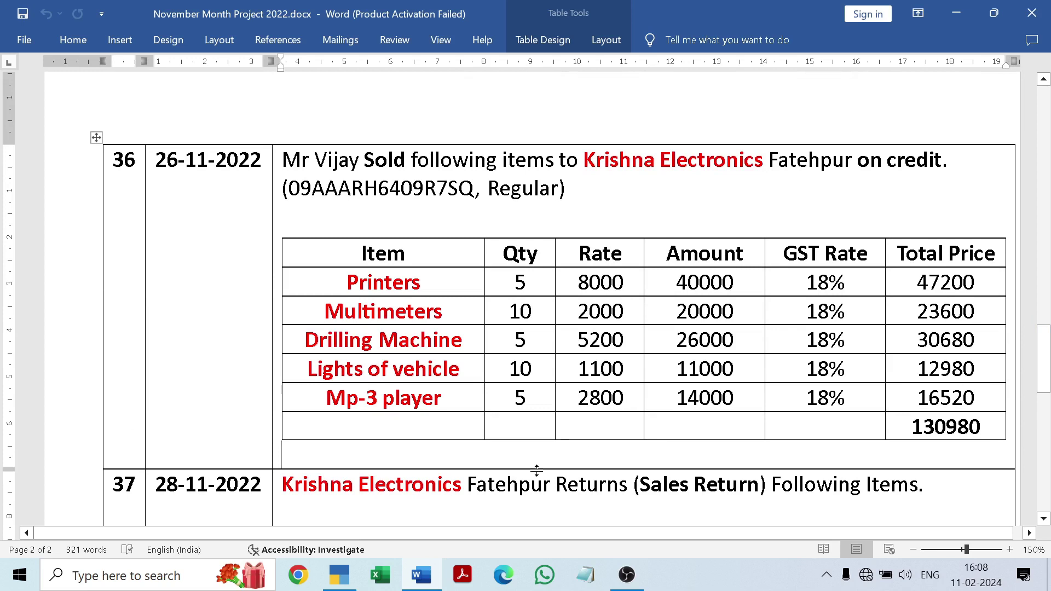
# Step: Return to TallyPrime, check the vouchers recorded in the Day Book for 1-Nov-22, and close it
pyautogui.click(421, 584)
pyautogui.press('Down')
pyautogui.press('Return')
pyautogui.press('Down')
pyautogui.press('Down')
pyautogui.press('Down')
pyautogui.press('Down')
pyautogui.press('Down')
pyautogui.press('Down')
pyautogui.press('Down')
pyautogui.press('Down')
pyautogui.press('Down')
pyautogui.press('Up')
pyautogui.press('Up')
pyautogui.press('Up')
pyautogui.press('Up')
pyautogui.press('Up')
pyautogui.press('Up')
pyautogui.press('Up')
pyautogui.press('Up')
pyautogui.press('Up')
pyautogui.press('Down')
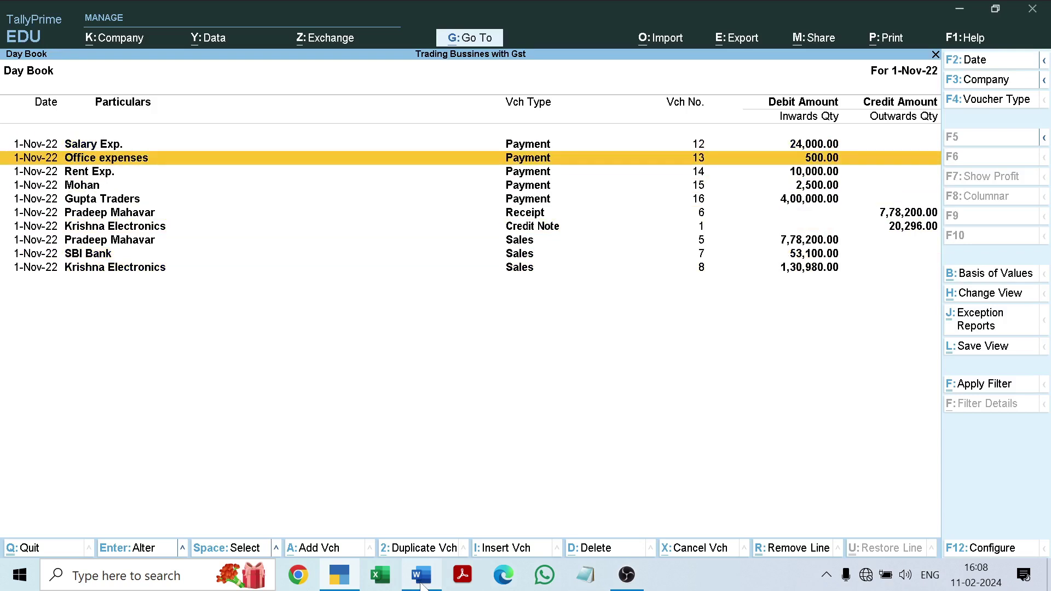
pyautogui.press('Escape')
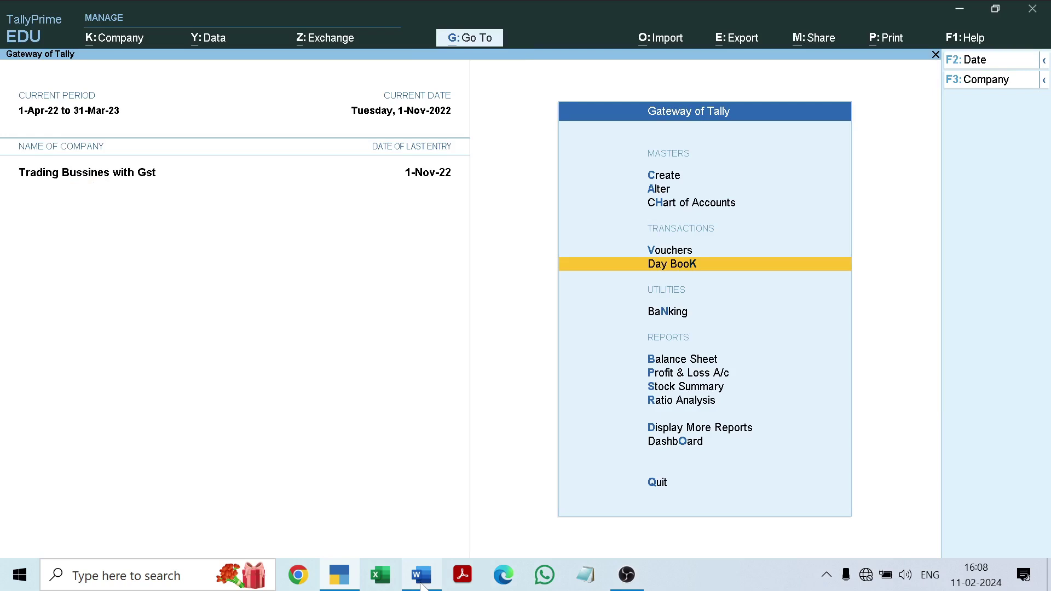
# Step: Open the Balance Sheet and expand it to the detailed view
pyautogui.press('Down')
pyautogui.press('Down')
pyautogui.press('Down')
pyautogui.press('Down')
pyautogui.press('Down')
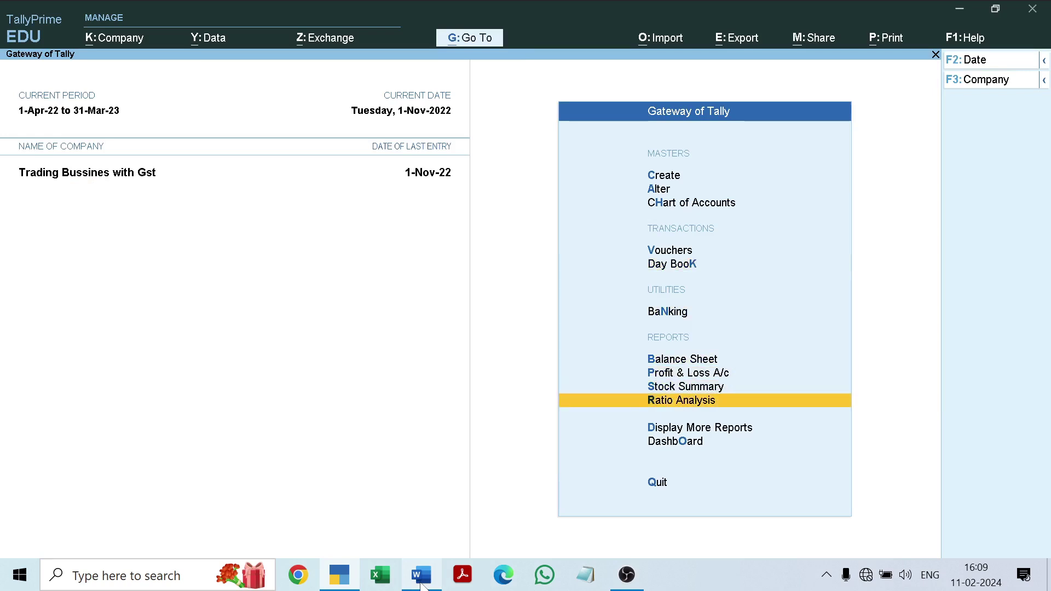
pyautogui.press('Up')
pyautogui.press('Up')
pyautogui.press('Up')
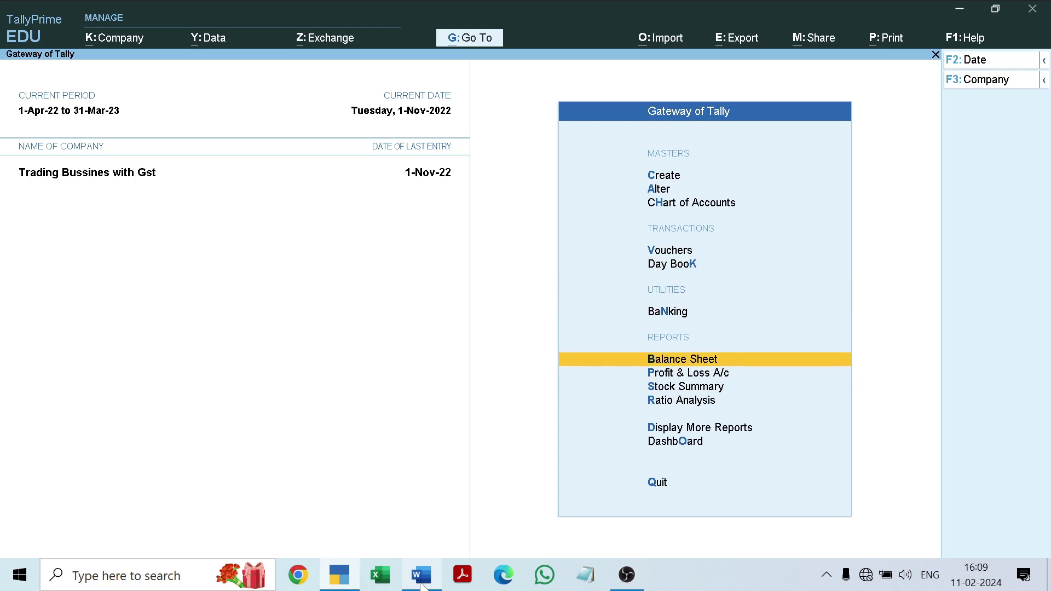
pyautogui.press('Return')
pyautogui.press('alt')
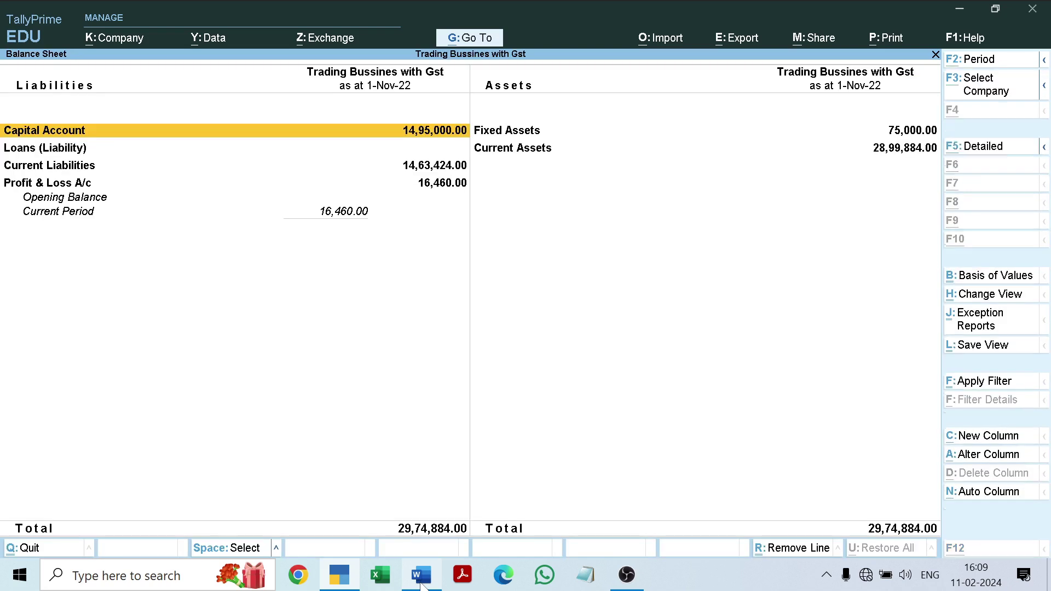
pyautogui.hotkey('alt', 'F5')
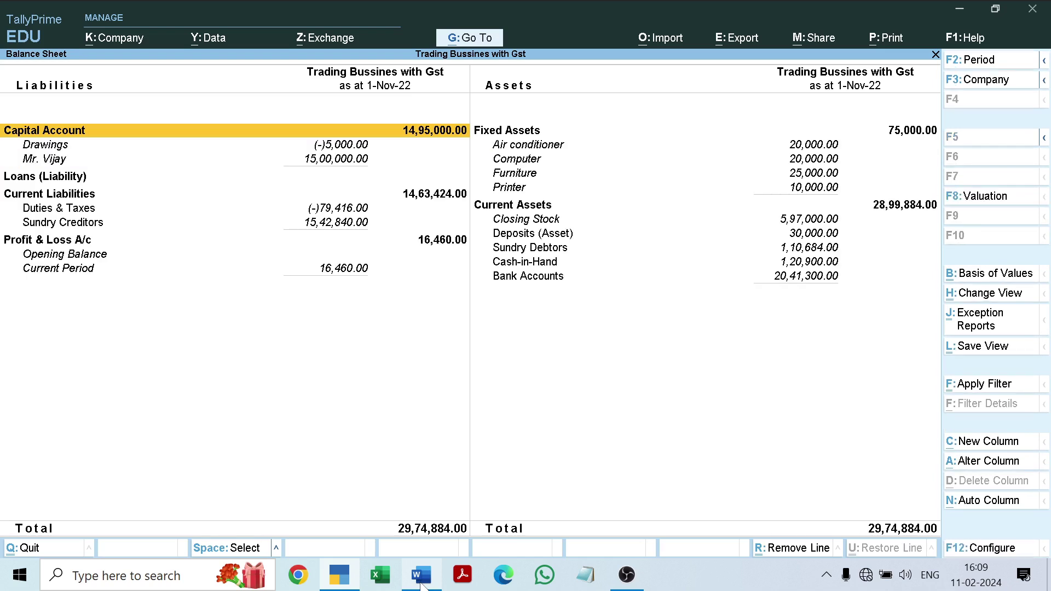
# Step: Examine the Balance Sheet's capital, current liabilities and Profit & Loss lines, and close the report
pyautogui.press('Down')
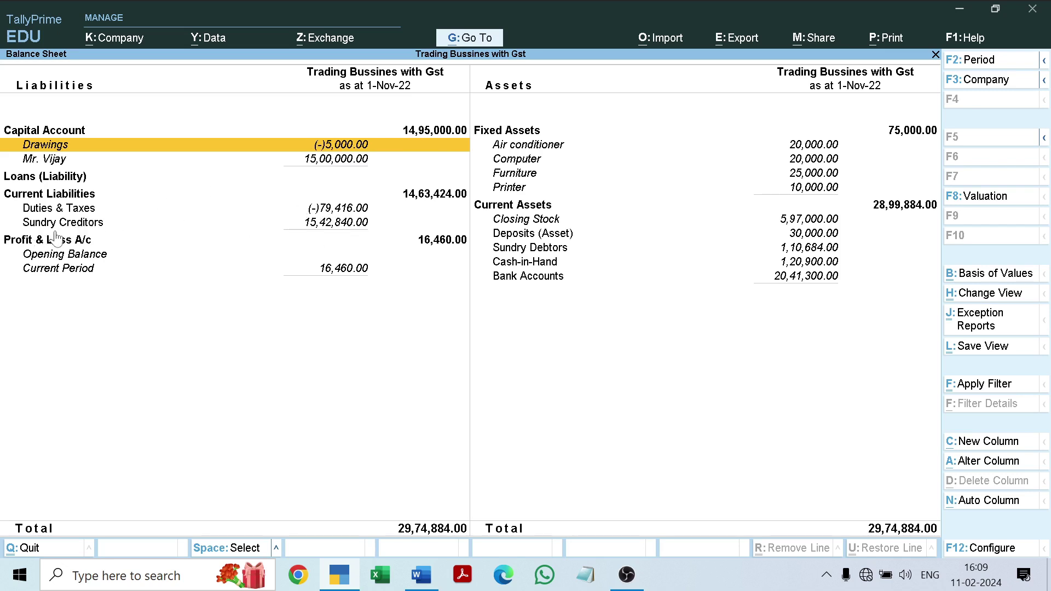
pyautogui.press('Down')
pyautogui.press('Down')
pyautogui.press('Down')
pyautogui.press('Down')
pyautogui.press('Down')
pyautogui.press('Down')
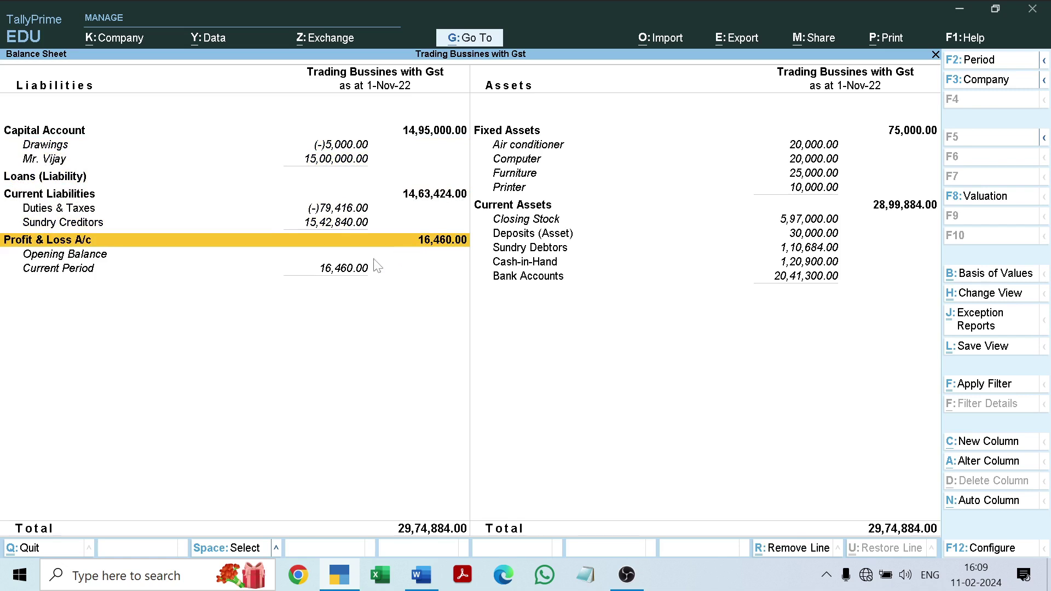
pyautogui.press('Escape')
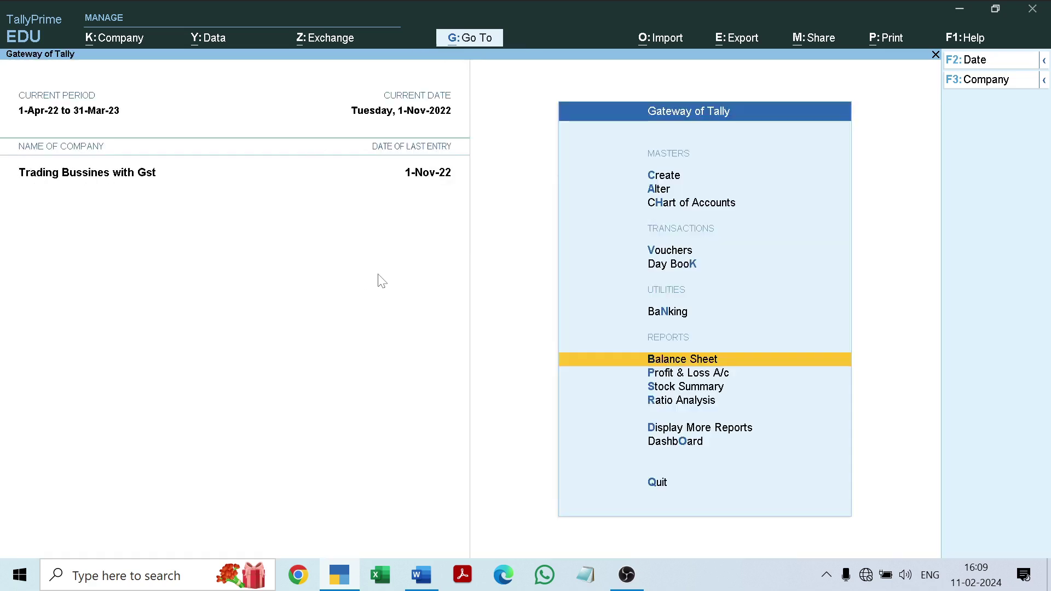
# Step: Open the Profit & Loss A/c and expand it to the detailed view
pyautogui.press('Down')
pyautogui.press('Return')
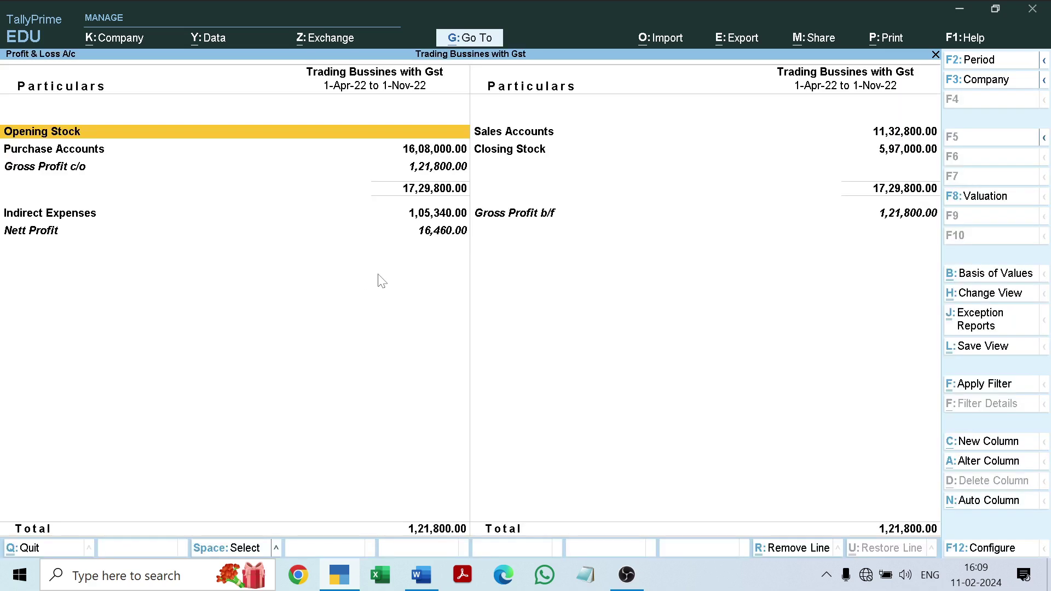
pyautogui.hotkey('alt', 'F5')
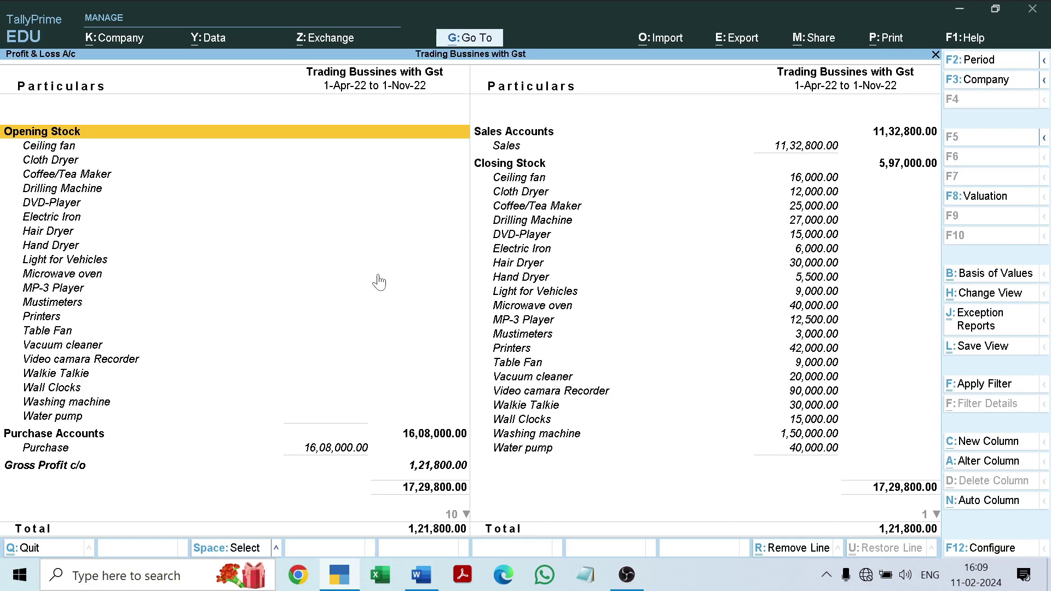
# Step: Examine the Profit & Loss A/c from opening stock through indirect expenses to nett profit, and close the report
pyautogui.press('Down')
pyautogui.press('Down')
pyautogui.press('Down')
pyautogui.press('Down')
pyautogui.press('Down')
pyautogui.press('Down')
pyautogui.press('Down')
pyautogui.press('Down')
pyautogui.press('Down')
pyautogui.press('Down')
pyautogui.press('Down')
pyautogui.press('Down')
pyautogui.press('Down')
pyautogui.press('Down')
pyautogui.press('Down')
pyautogui.press('Down')
pyautogui.press('Down')
pyautogui.press('Down')
pyautogui.press('Down')
pyautogui.press('Down')
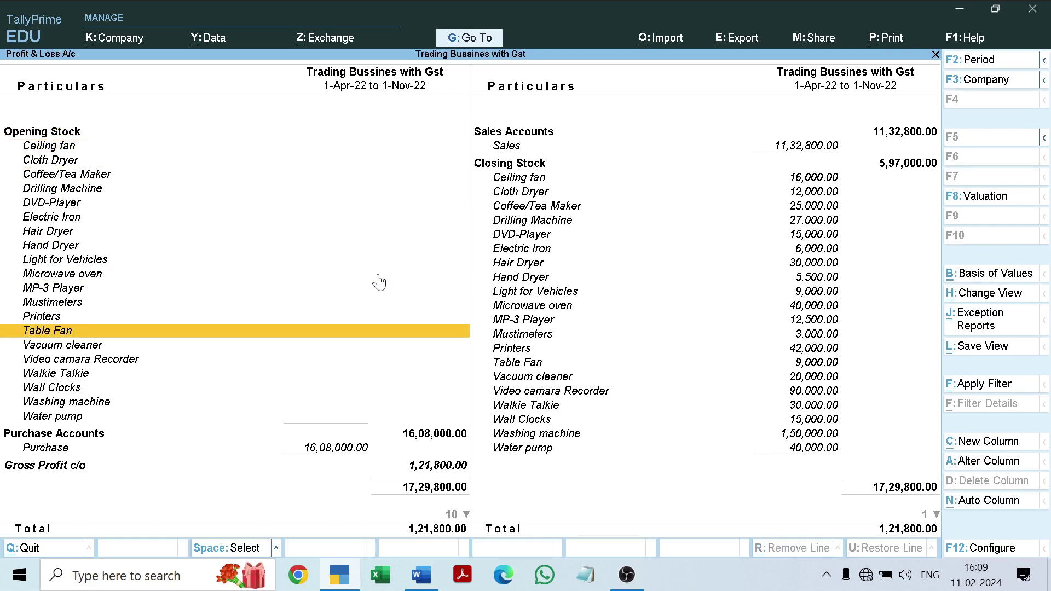
pyautogui.press('Down')
pyautogui.press('Down')
pyautogui.press('Down')
pyautogui.press('Down')
pyautogui.press('Down')
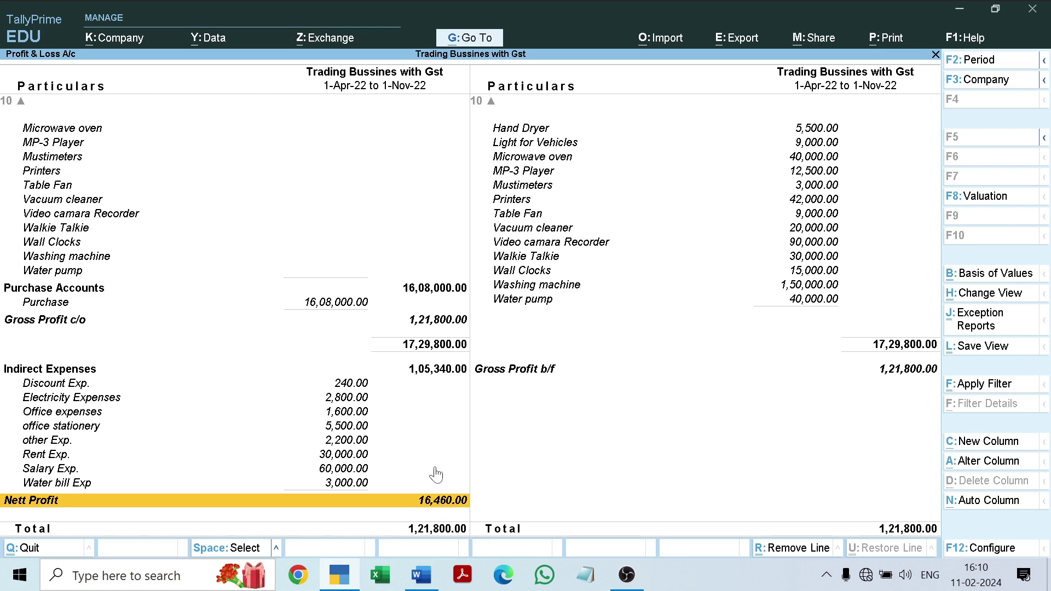
pyautogui.press('Escape')
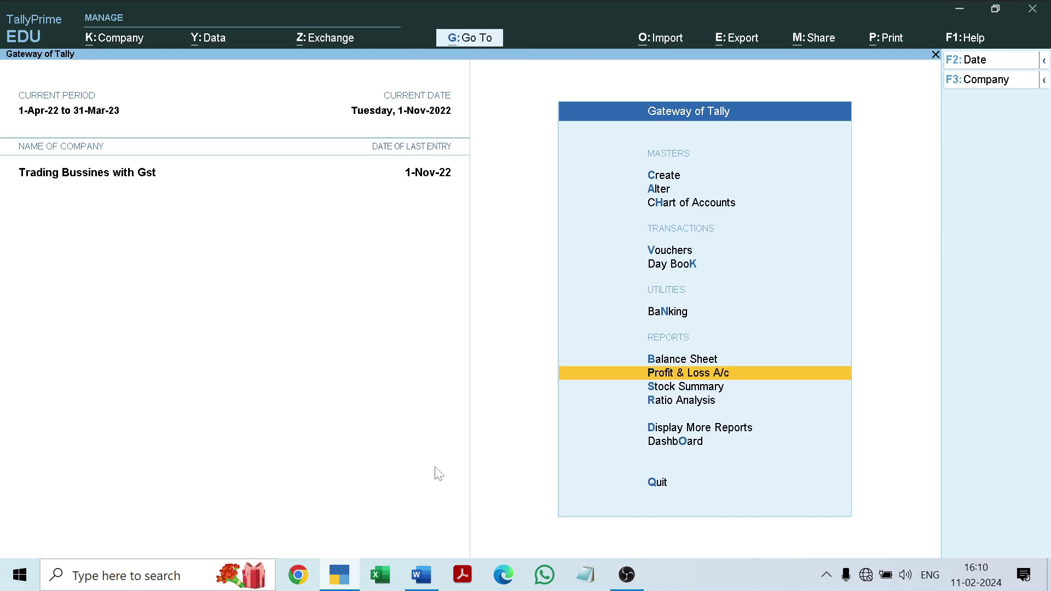
# Step: Open the Stock Summary, look through the closing balances of all stock items, and close it
pyautogui.press('Down')
pyautogui.press('Return')
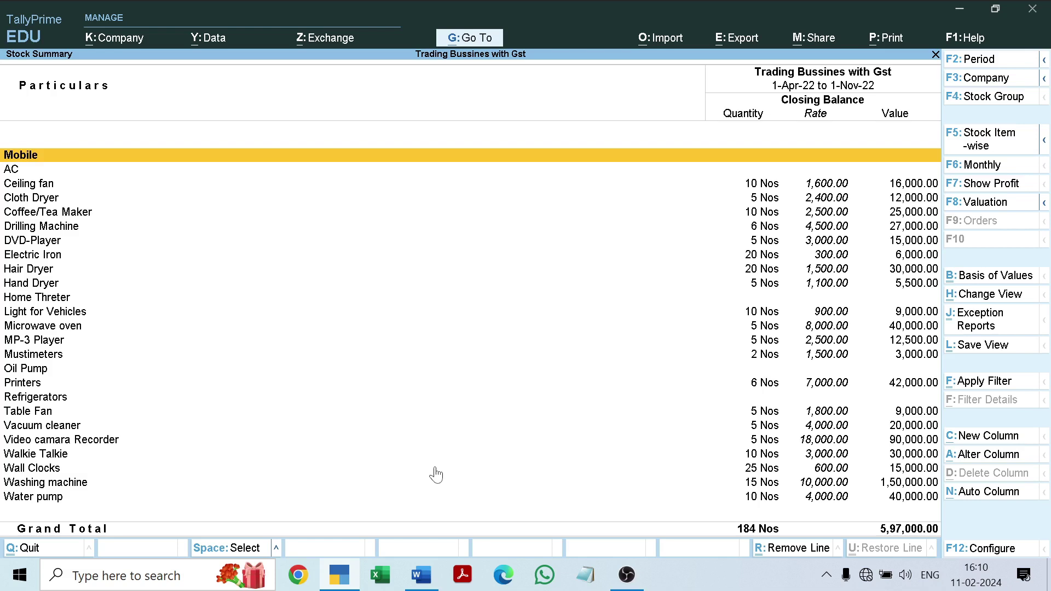
pyautogui.press('Down')
pyautogui.press('Down')
pyautogui.press('Down')
pyautogui.press('Down')
pyautogui.press('Down')
pyautogui.press('Down')
pyautogui.press('Down')
pyautogui.press('Down')
pyautogui.press('Down')
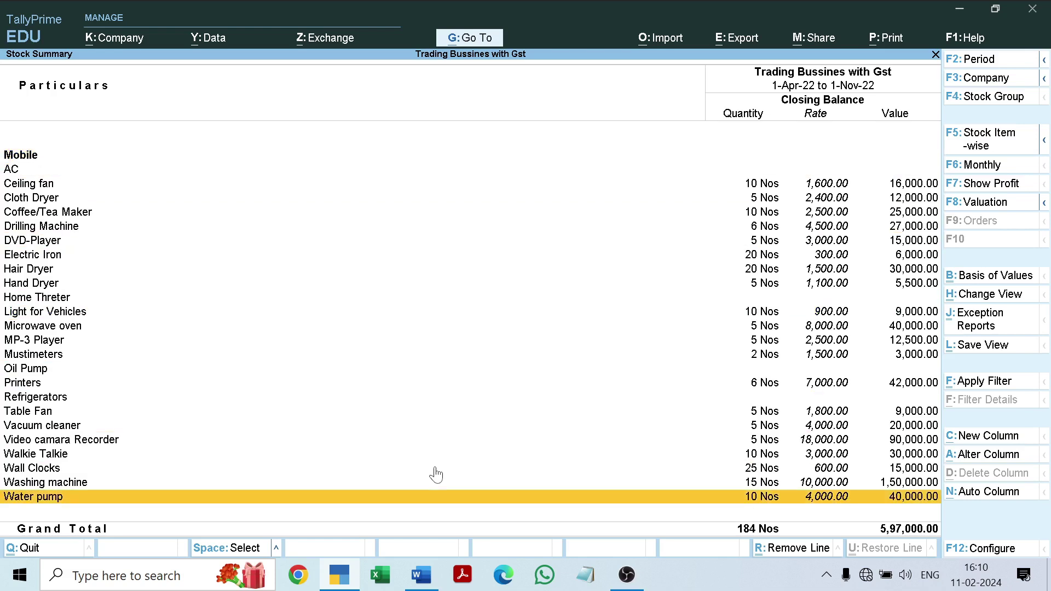
pyautogui.press('Escape')
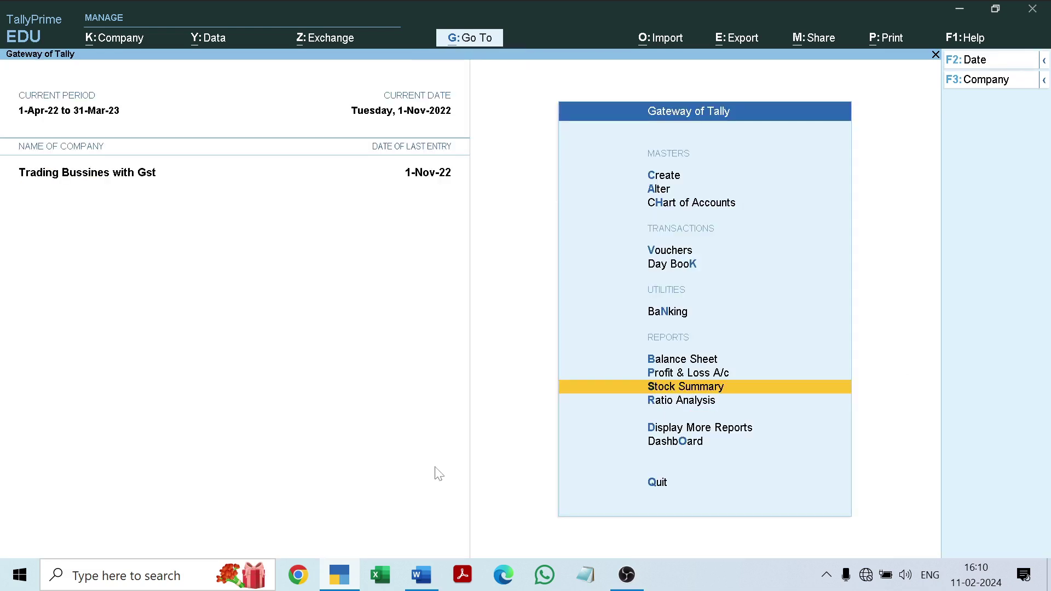
# Step: Open the Trial Balance and expand it to the detailed view
pyautogui.press('d')
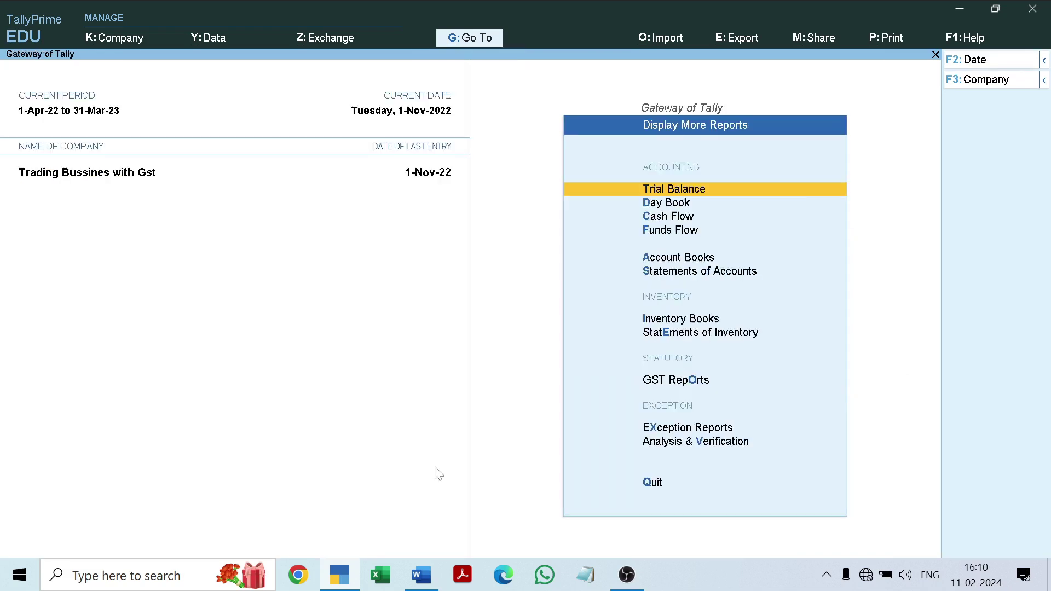
pyautogui.press('Return')
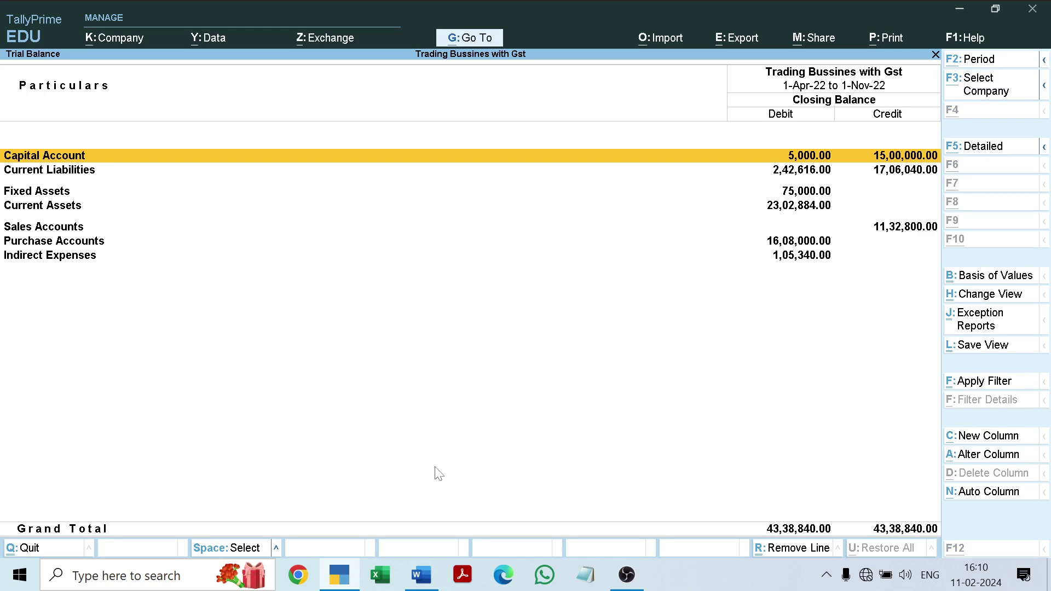
pyautogui.hotkey('alt', 'F5')
# Step: Examine the Trial Balance's capital account, current liabilities and fixed assets lines
pyautogui.press('Down')
pyautogui.press('Down')
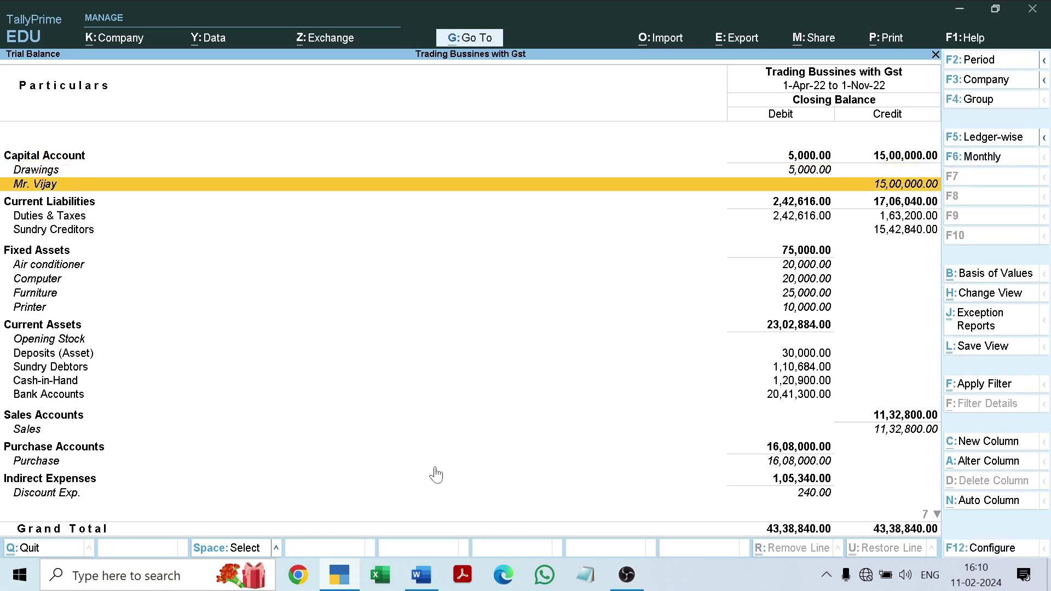
pyautogui.press('Down')
pyautogui.press('Down')
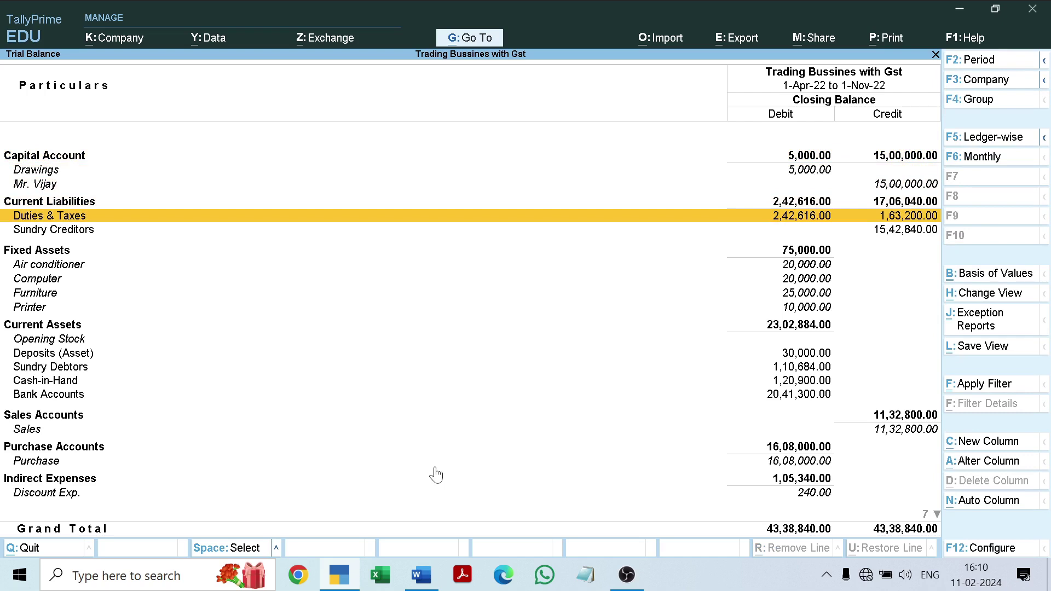
pyautogui.press('Down')
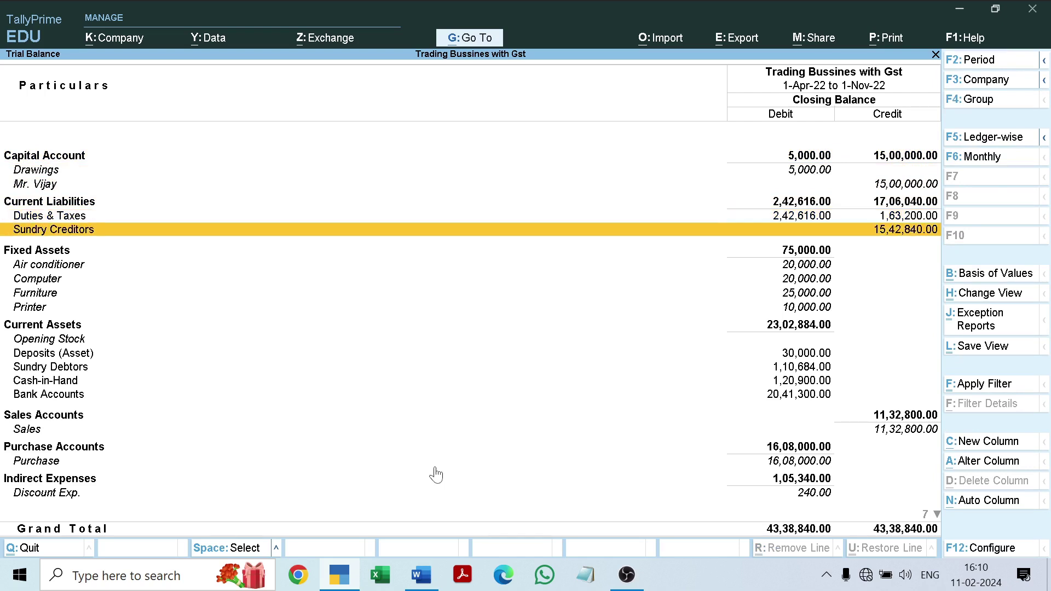
pyautogui.press('Up')
pyautogui.press('Down')
pyautogui.press('Down')
pyautogui.press('Down')
pyautogui.press('Down')
pyautogui.press('Down')
pyautogui.press('Down')
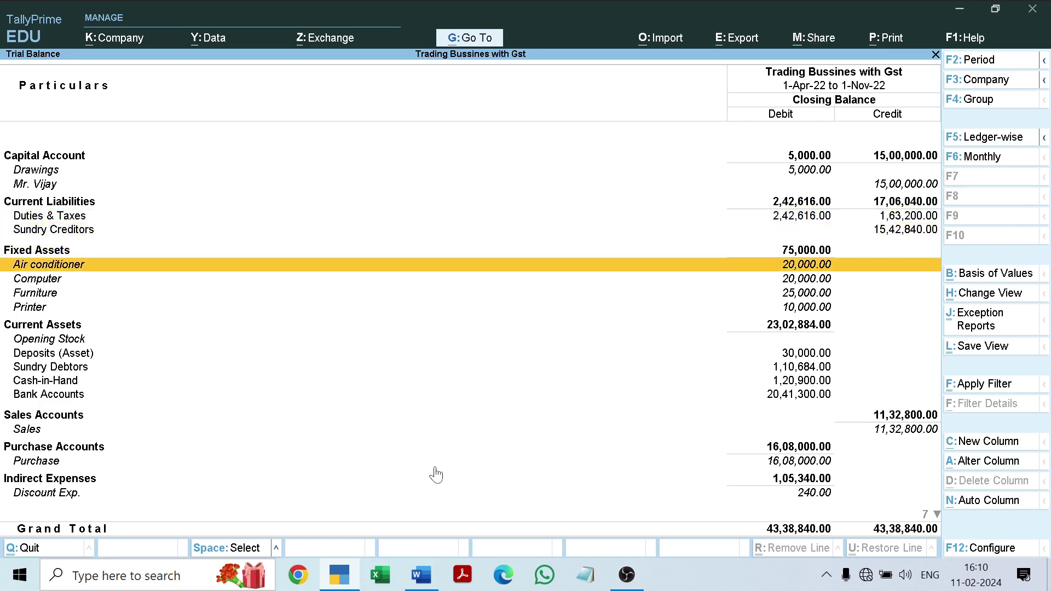
pyautogui.press('Down')
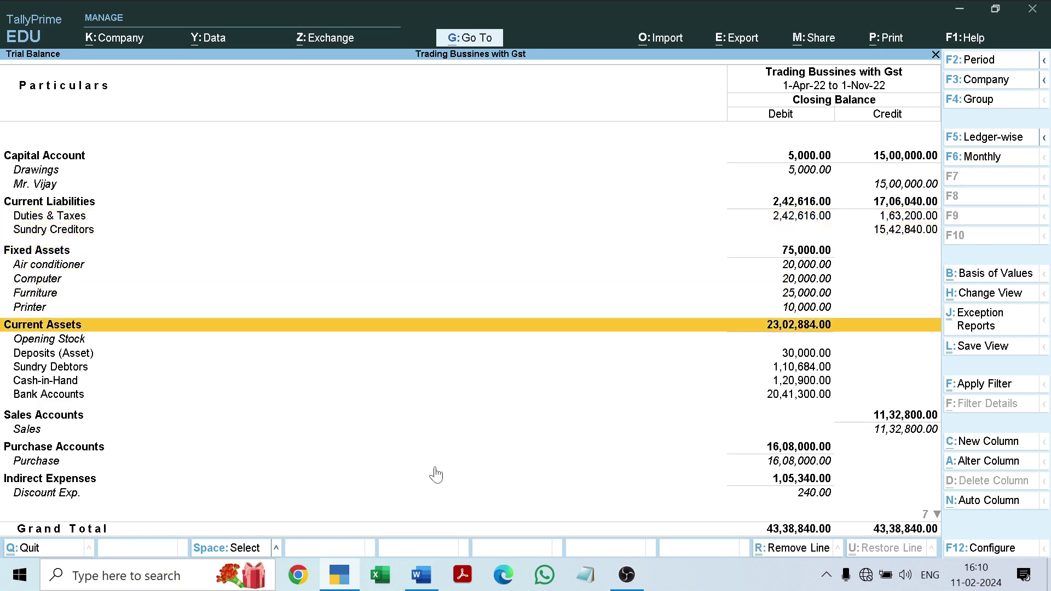
# Step: Examine the Trial Balance's lines from current assets through sales and purchases to the last indirect expense
pyautogui.press('Down')
pyautogui.press('Down')
pyautogui.press('Down')
pyautogui.press('Down')
pyautogui.press('Down')
pyautogui.press('Down')
pyautogui.press('Down')
pyautogui.press('Down')
pyautogui.press('Down')
pyautogui.press('Down')
pyautogui.press('Down')
pyautogui.press('Down')
pyautogui.press('Down')
pyautogui.press('Down')
pyautogui.press('Down')
pyautogui.press('Down')
pyautogui.press('Down')
pyautogui.press('Down')
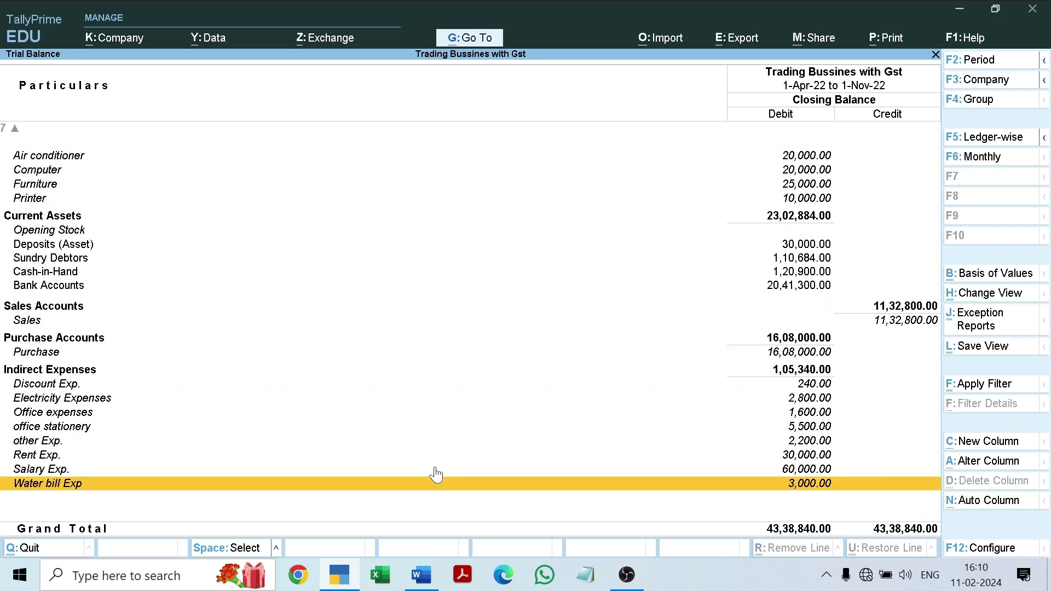
# Step: Recheck the indirect expense ledgers in the Trial Balance and return to the Gateway of Tally without quitting the program
pyautogui.press('Up')
pyautogui.press('Up')
pyautogui.press('Up')
pyautogui.press('Up')
pyautogui.press('Up')
pyautogui.press('Up')
pyautogui.press('Up')
pyautogui.press('Up')
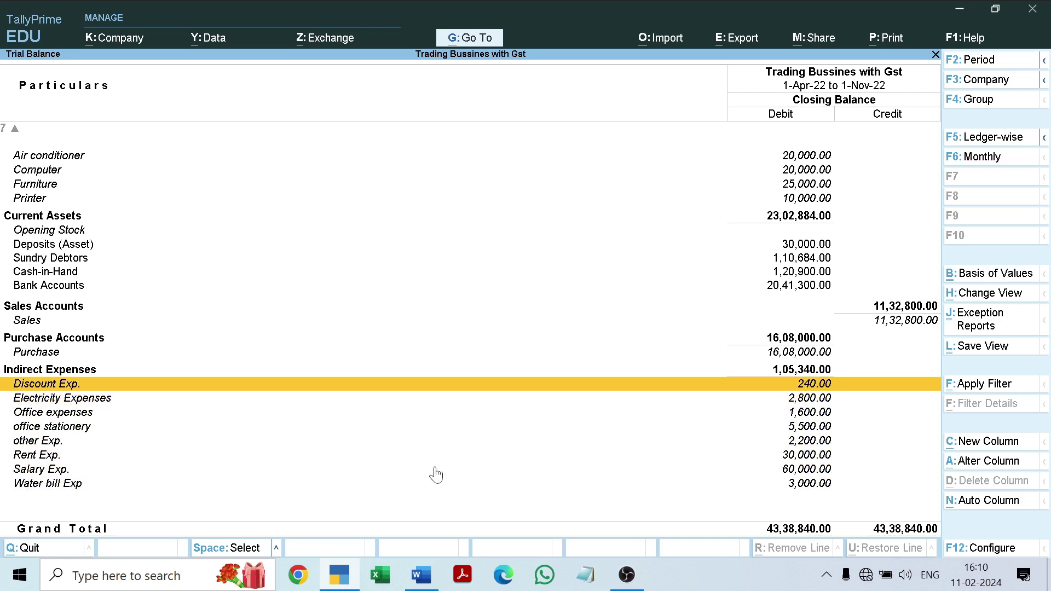
pyautogui.press('Escape')
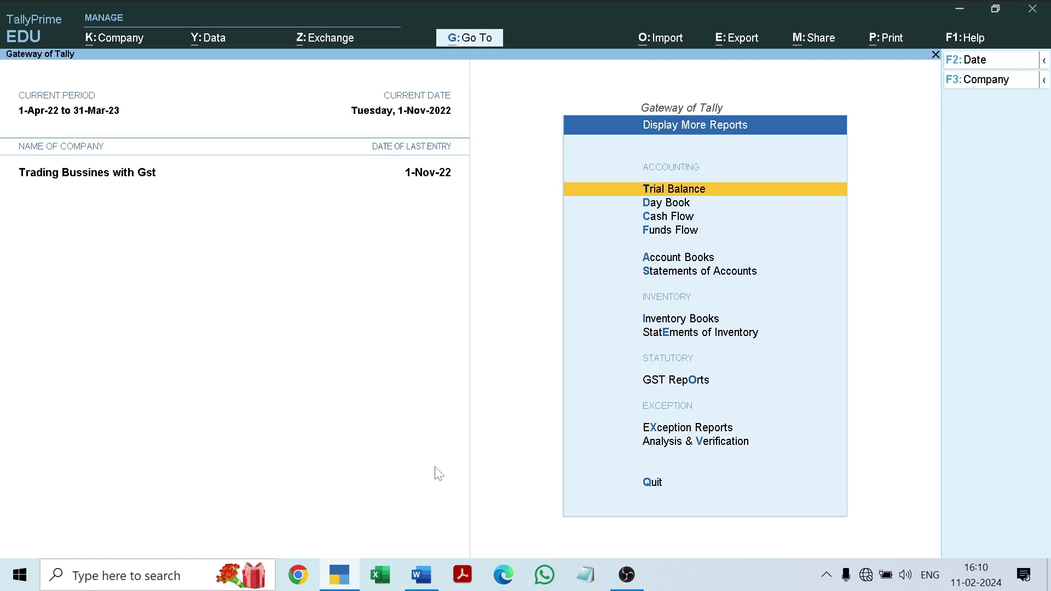
pyautogui.press('Escape')
pyautogui.press('Escape')
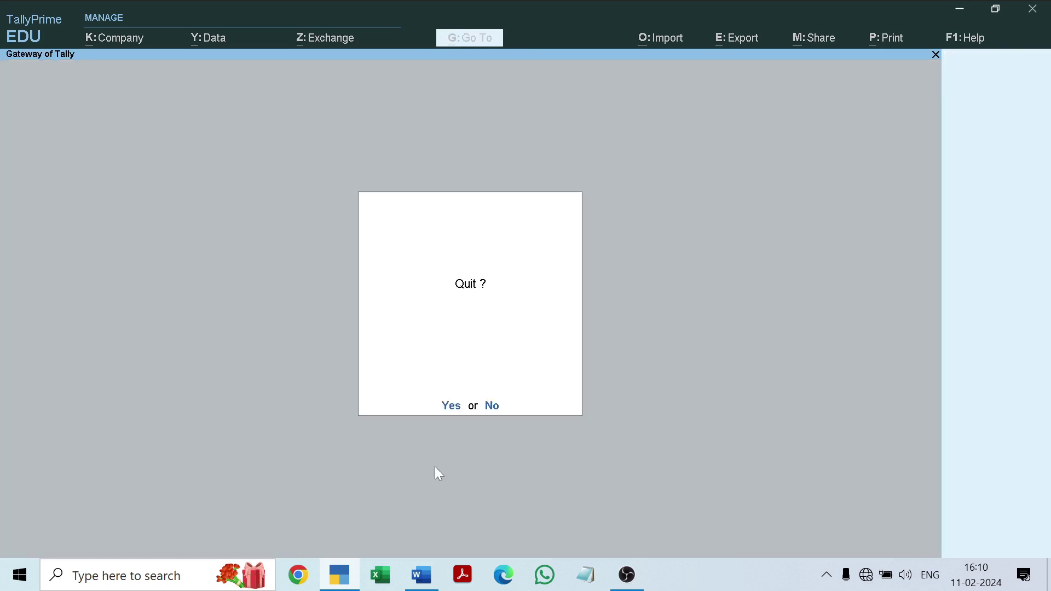
pyautogui.press('Escape')
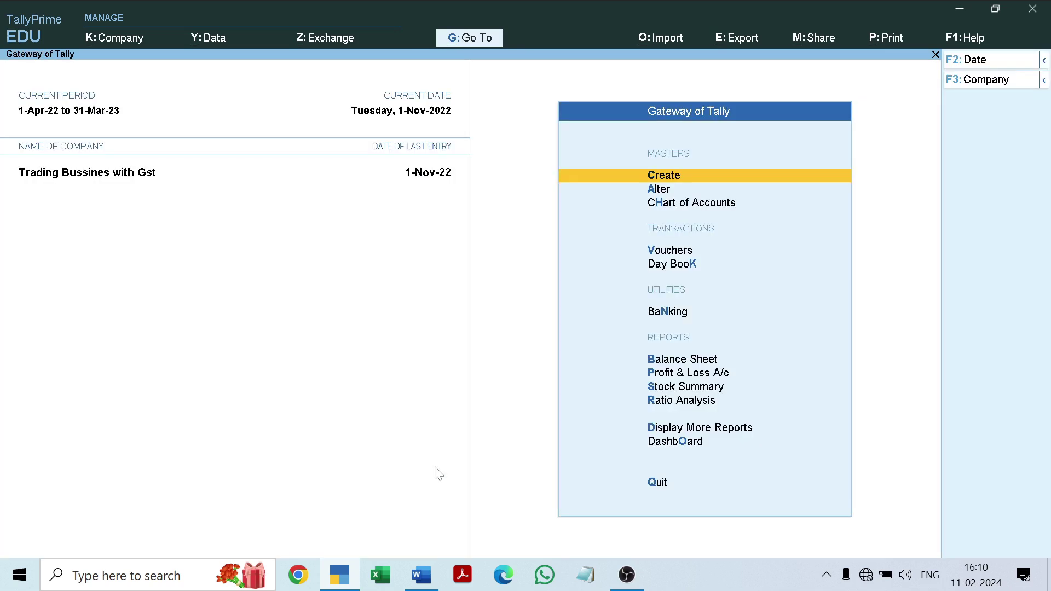